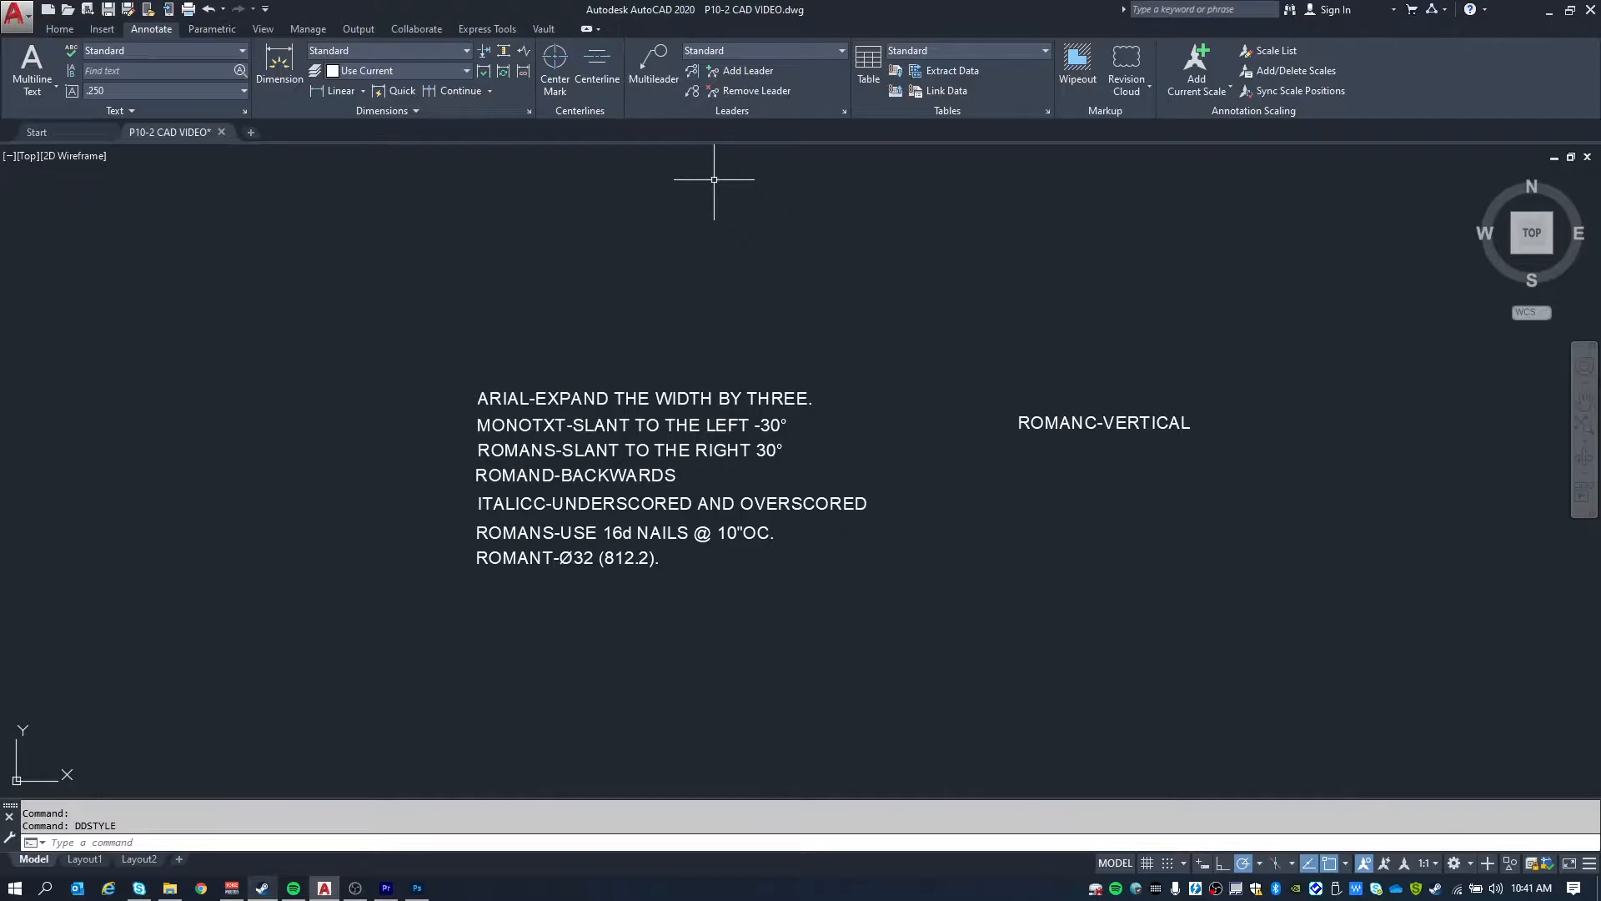
{"action": "left_click", "coordinate": [31, 91]}
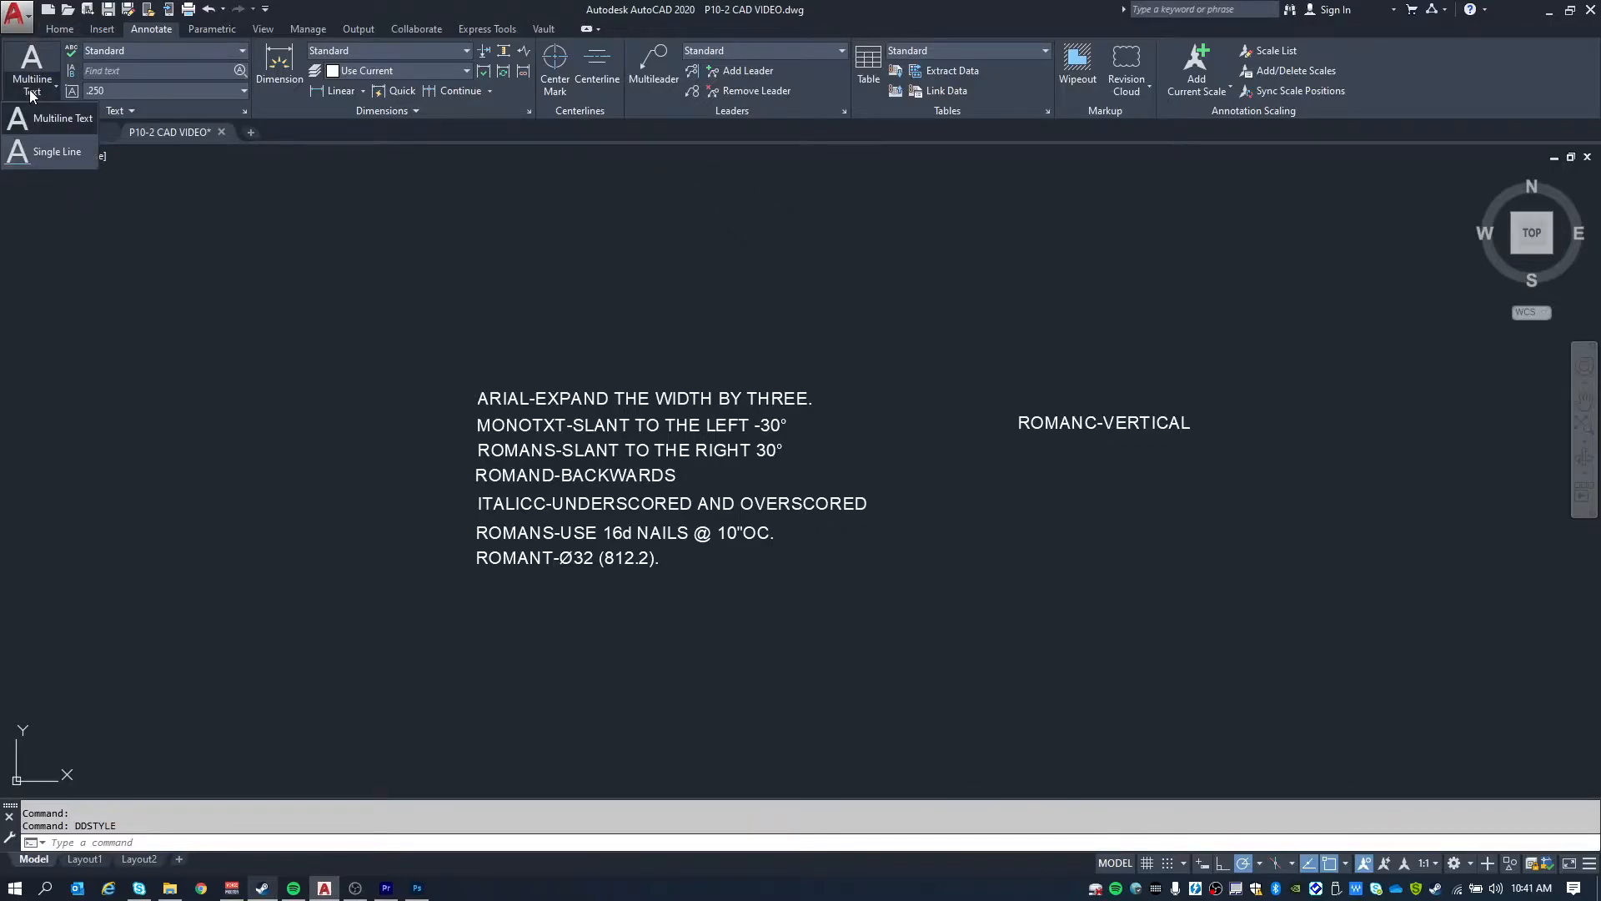
{"action": "left_click", "coordinate": [53, 150]}
{"action": "key", "text": "Escape"}
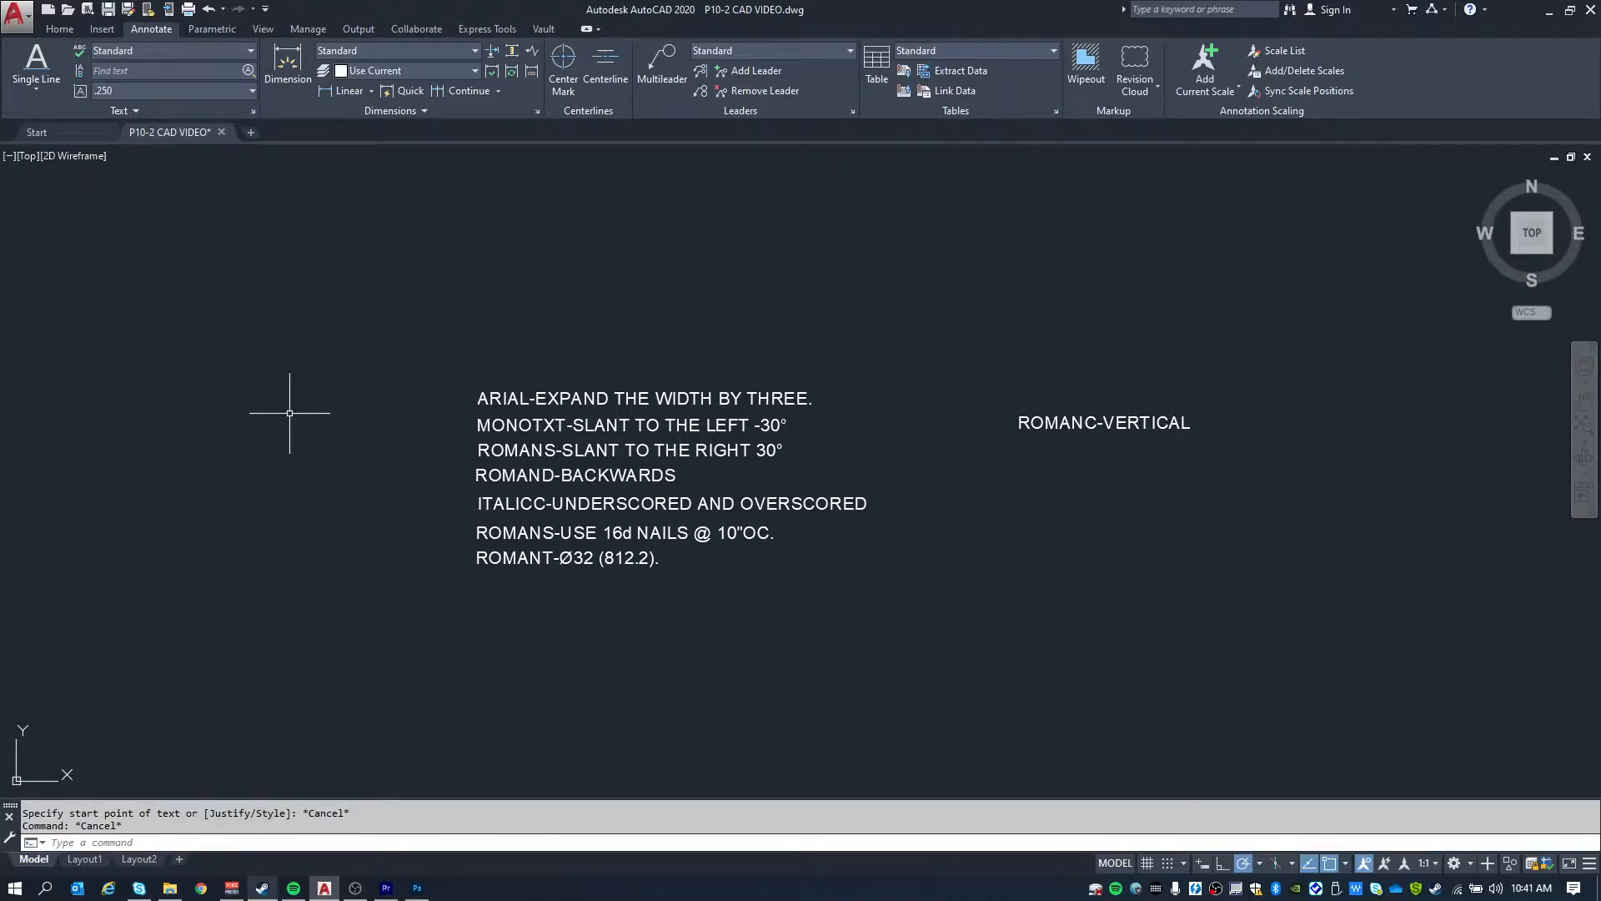
Make the TEXT layer current and turn the layer on.
{"action": "left_click", "coordinate": [50, 31]}
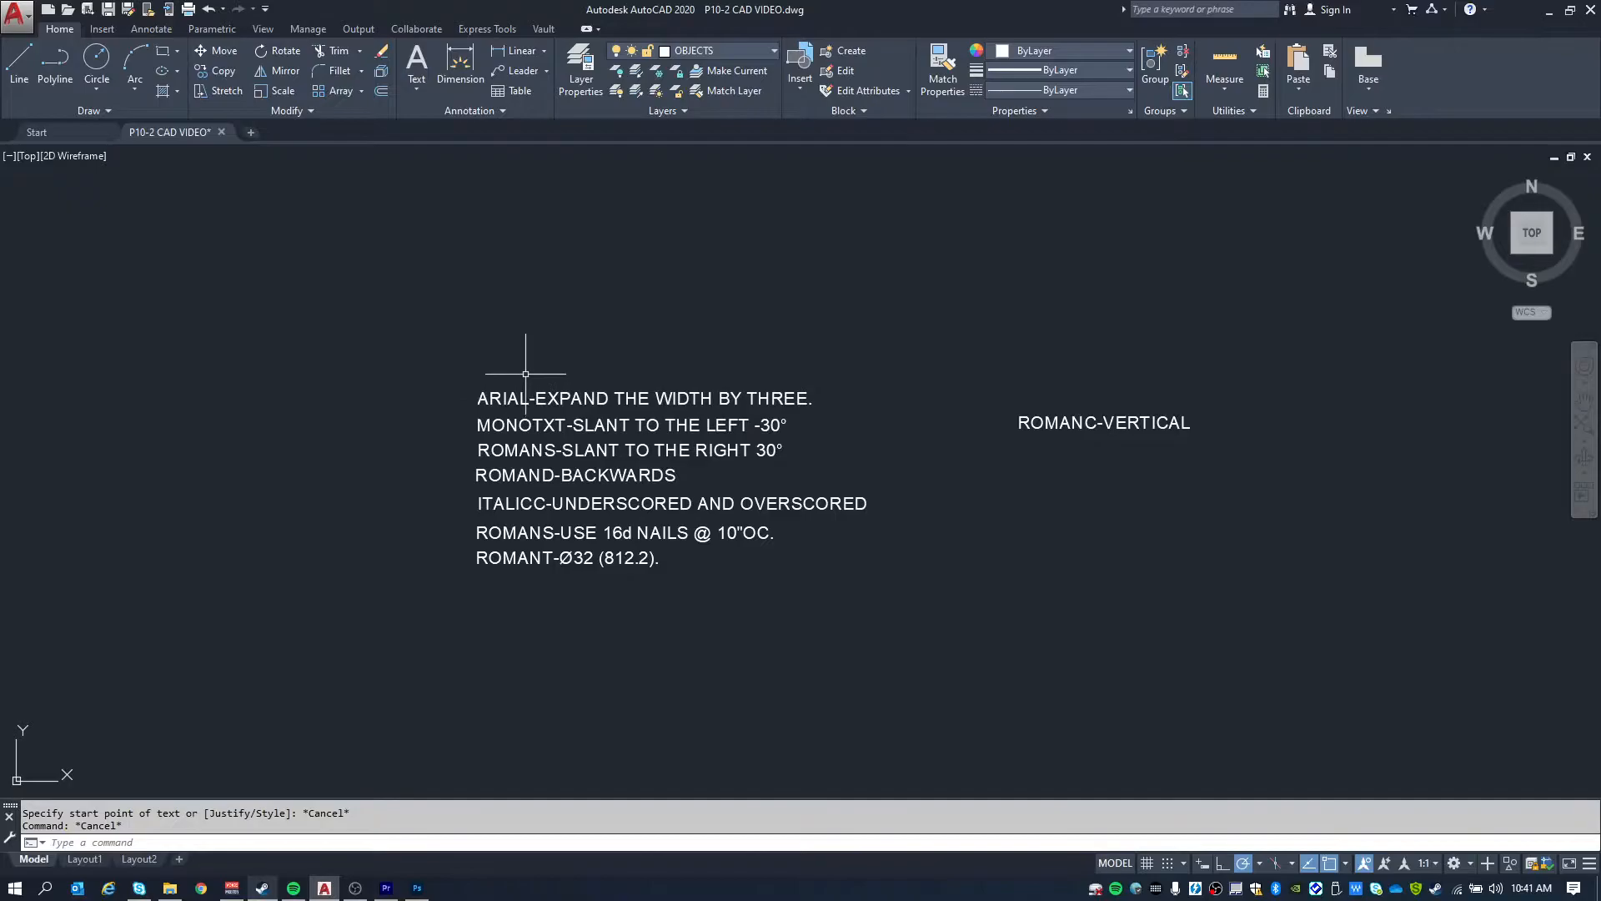
{"action": "left_click", "coordinate": [431, 290]}
{"action": "key", "text": "Escape"}
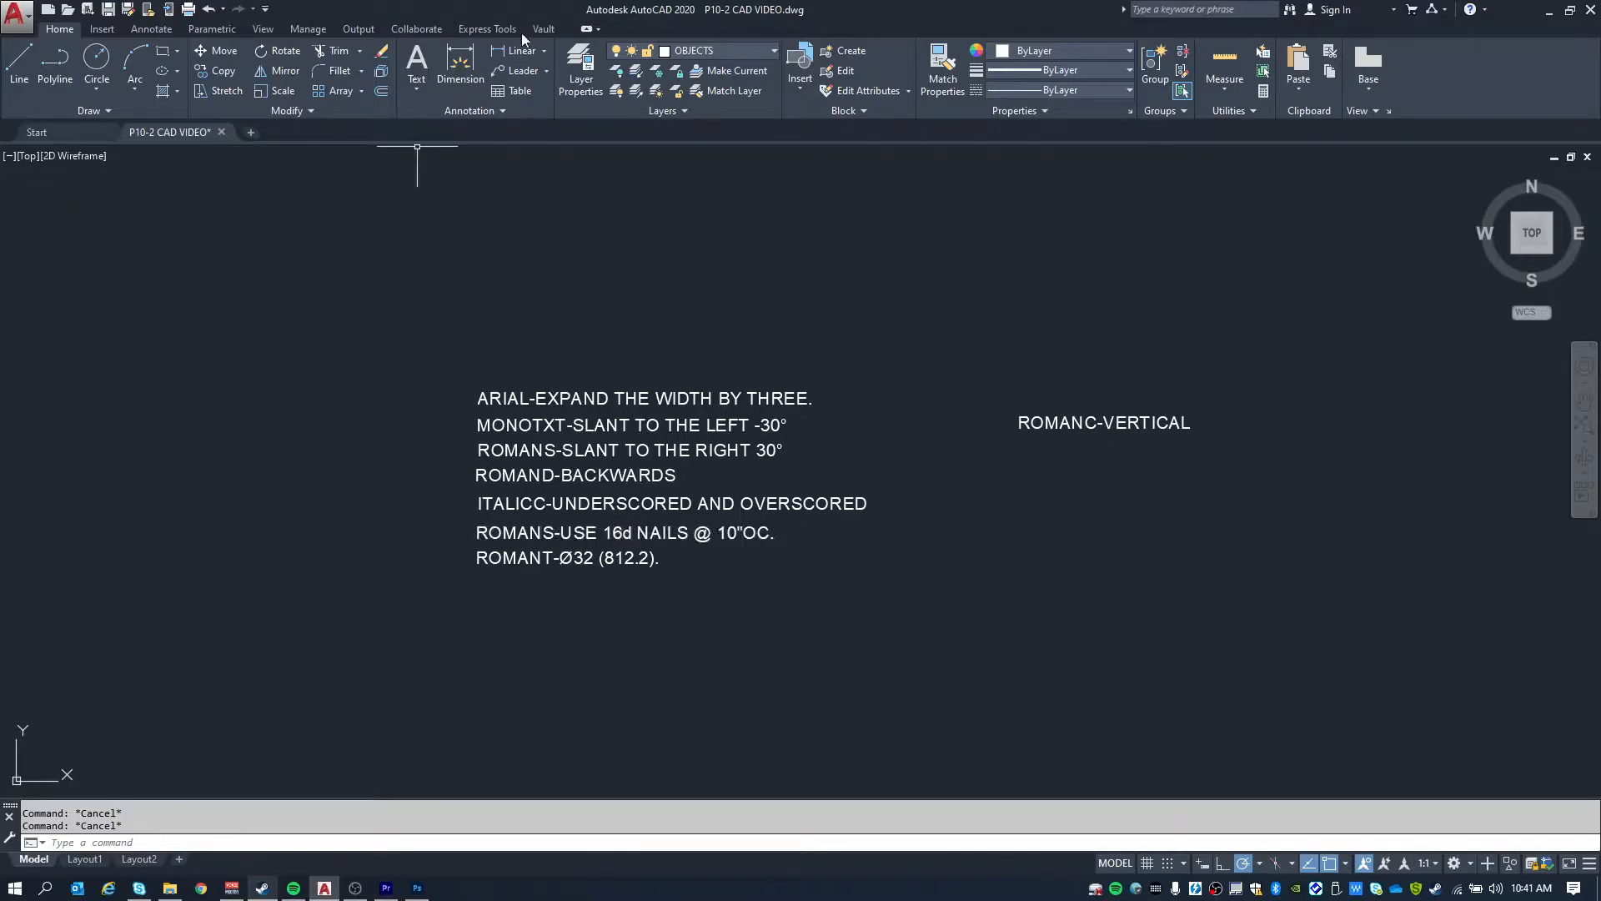
{"action": "left_click", "coordinate": [699, 50]}
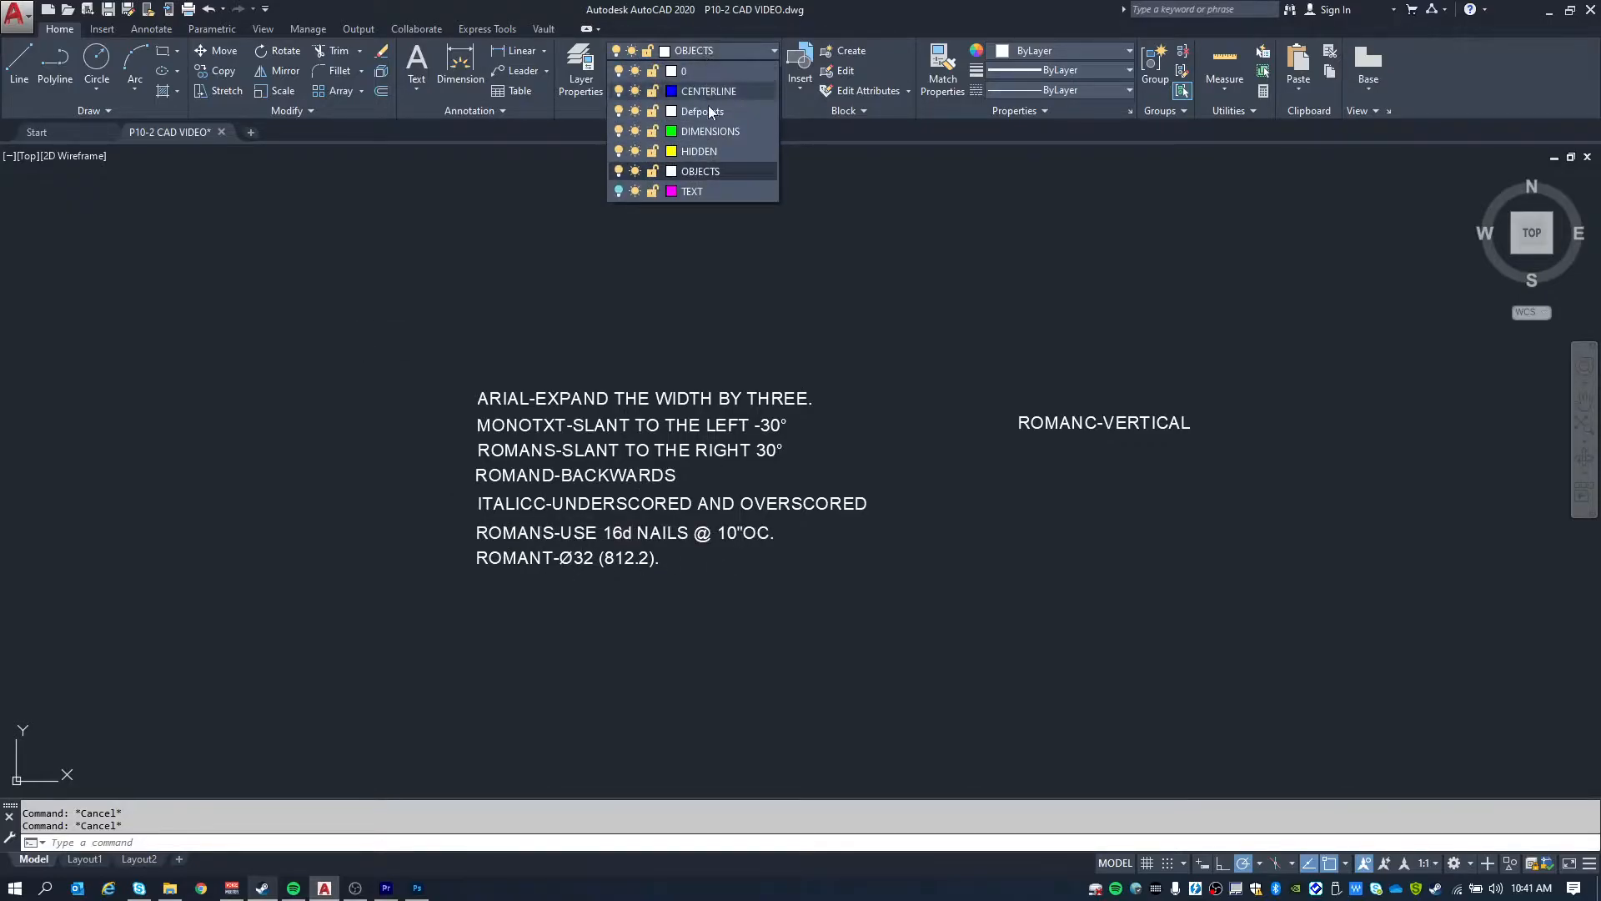
{"action": "left_click", "coordinate": [696, 191]}
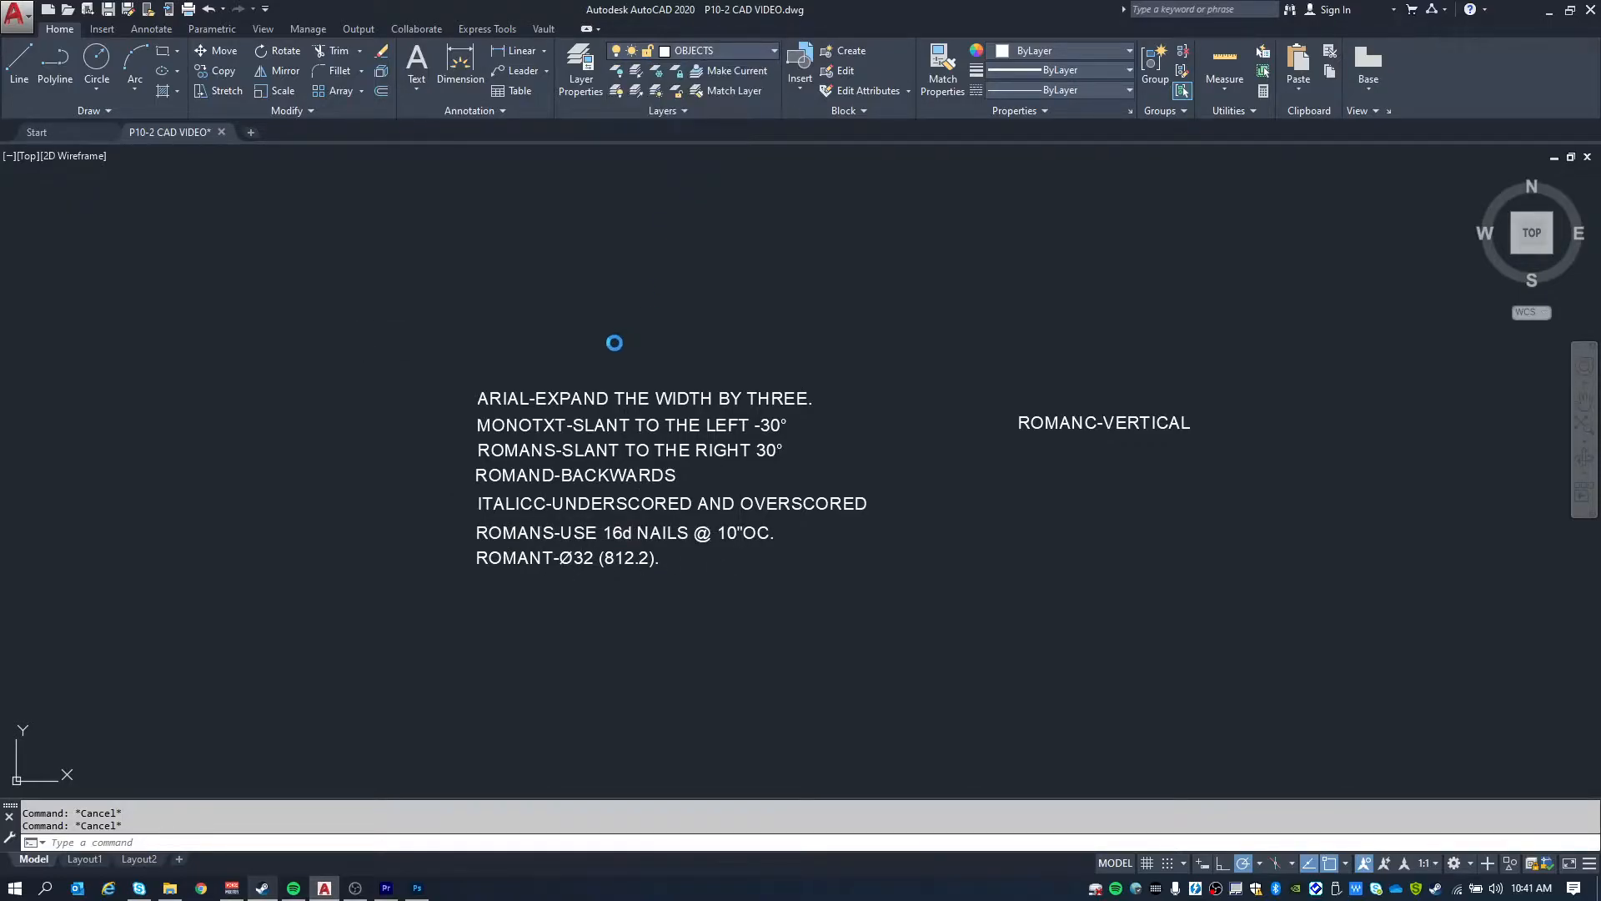
{"action": "key", "text": "Escape"}
{"action": "left_click", "coordinate": [774, 49]}
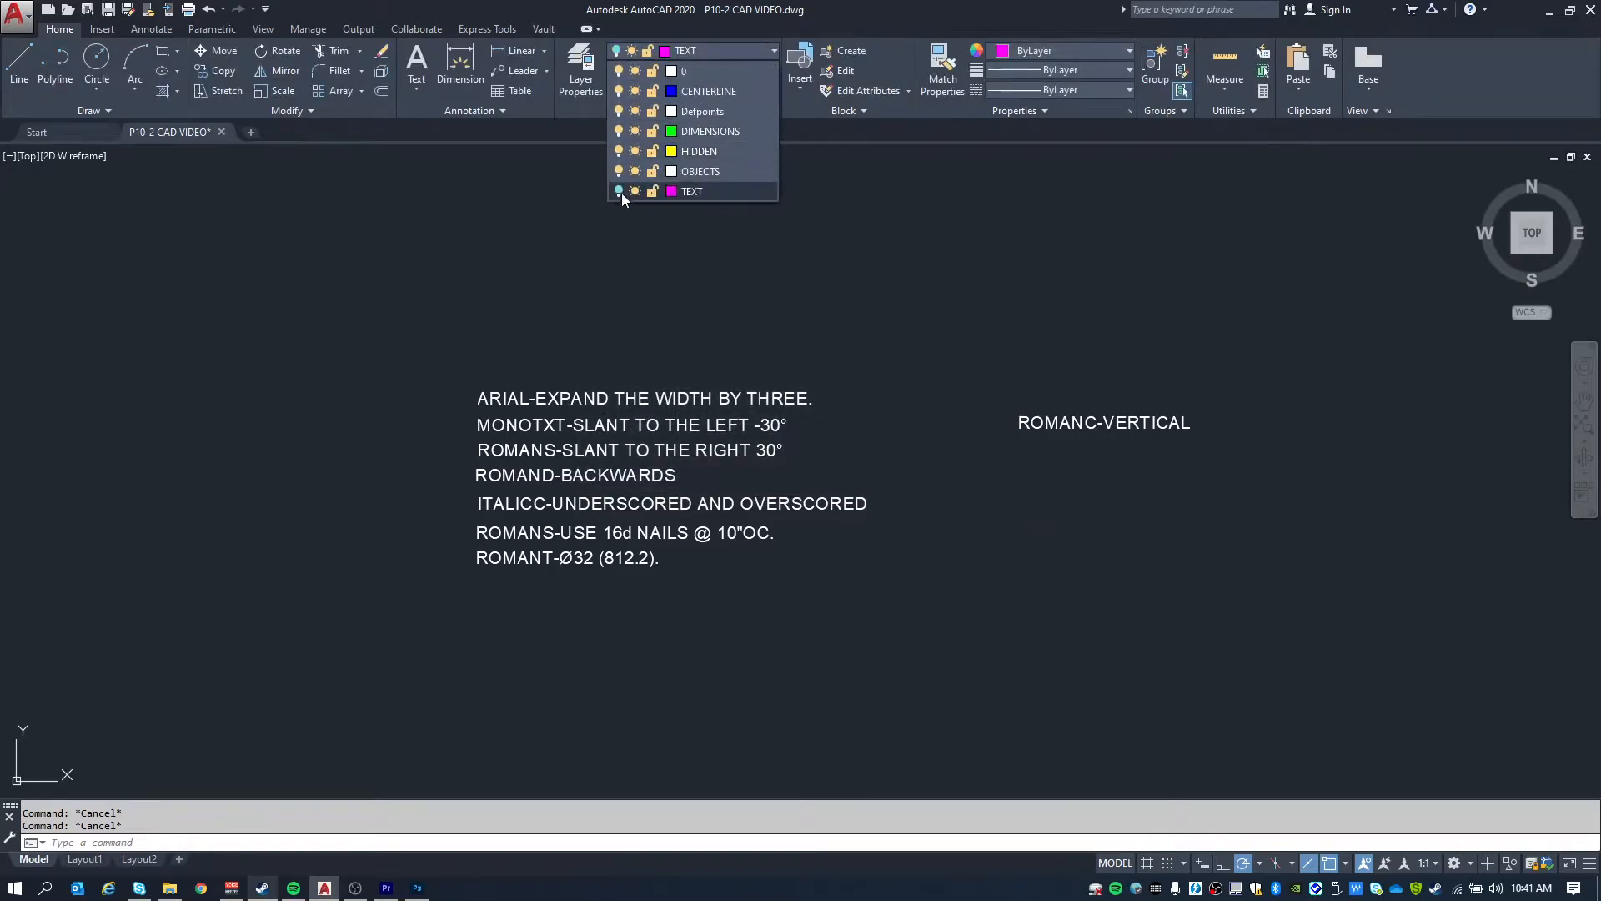
{"action": "left_click", "coordinate": [619, 192]}
{"action": "key", "text": "Escape"}
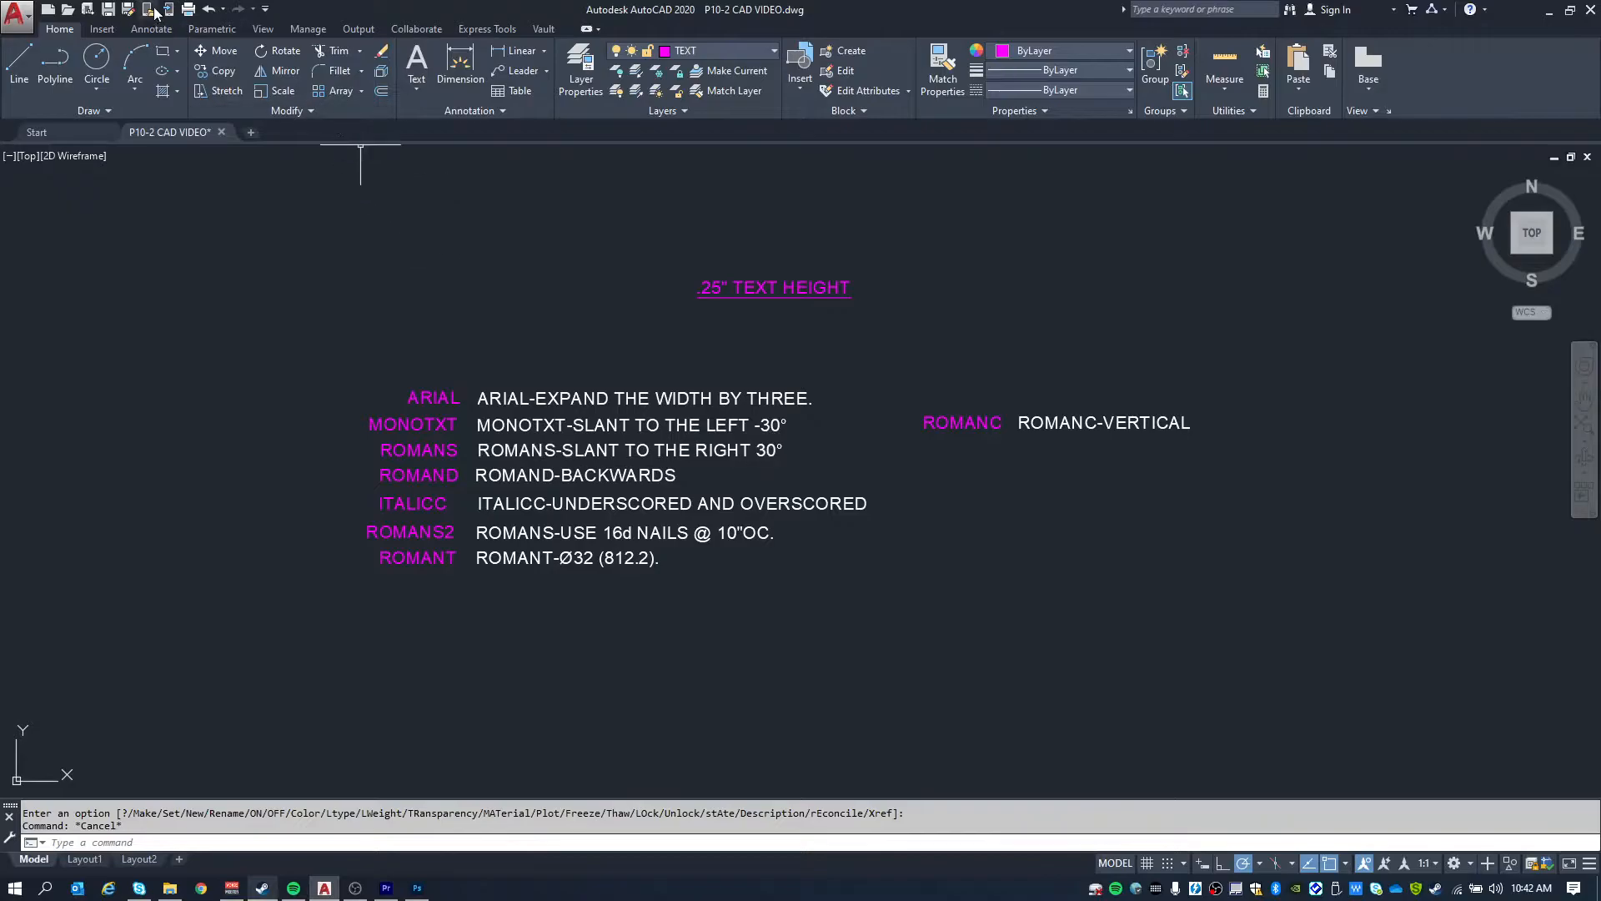
{"action": "left_click", "coordinate": [148, 33]}
{"action": "left_click", "coordinate": [61, 30]}
{"action": "left_click", "coordinate": [488, 398]}
{"action": "key", "text": "Escape"}
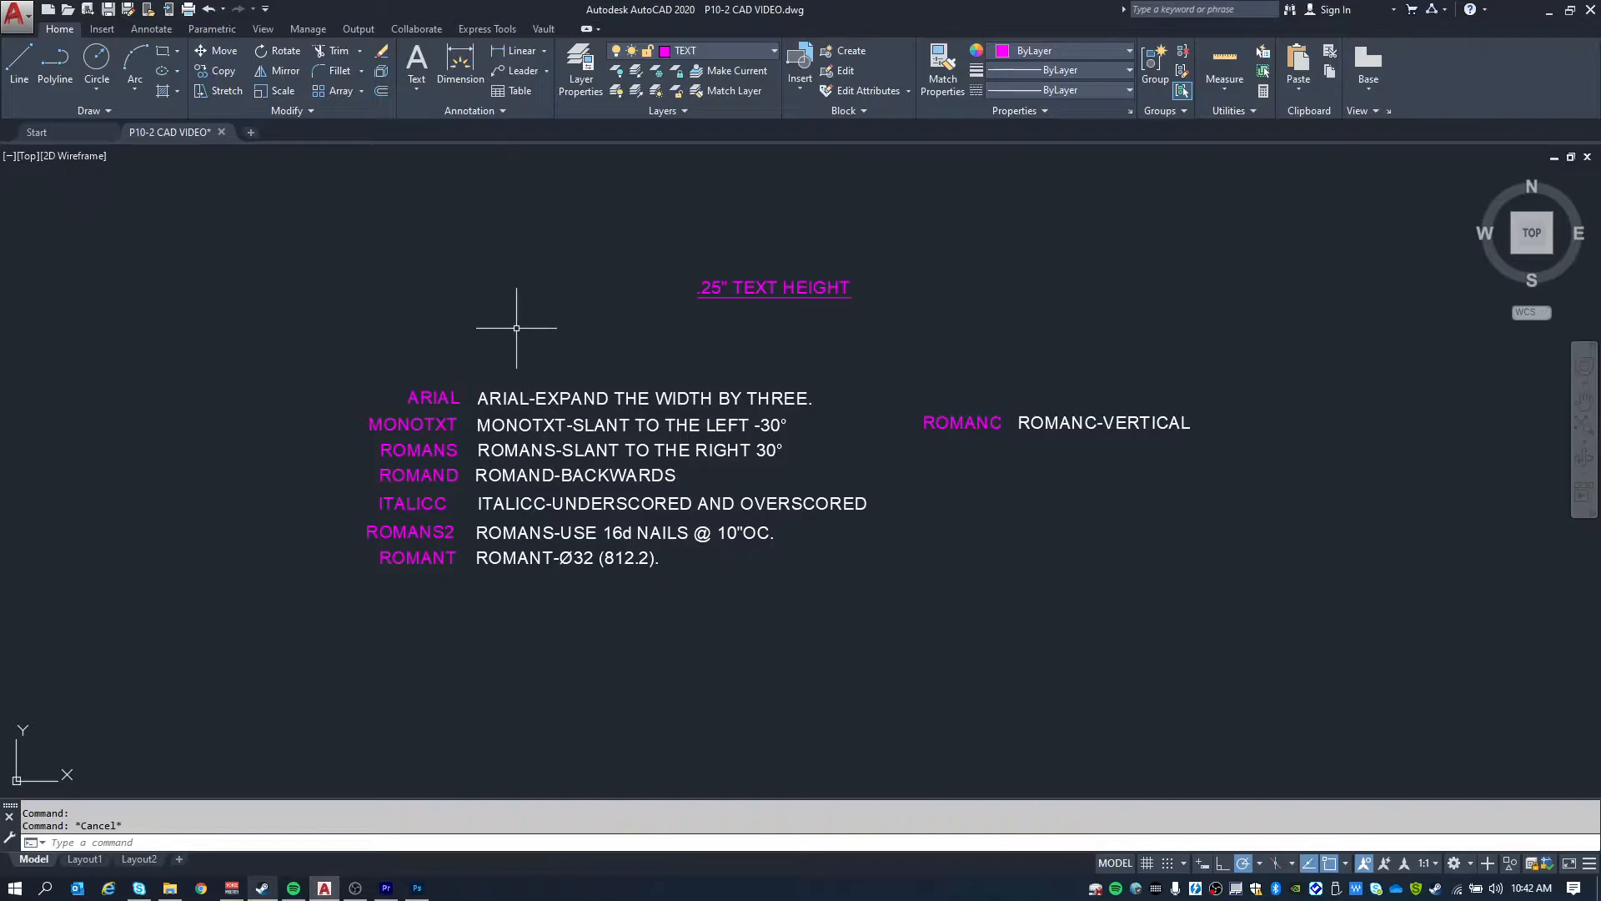
Open the text style settings with DDSTYLE and create a new text style named ARIAL.
{"action": "type", "text": "DDSTYLE"}
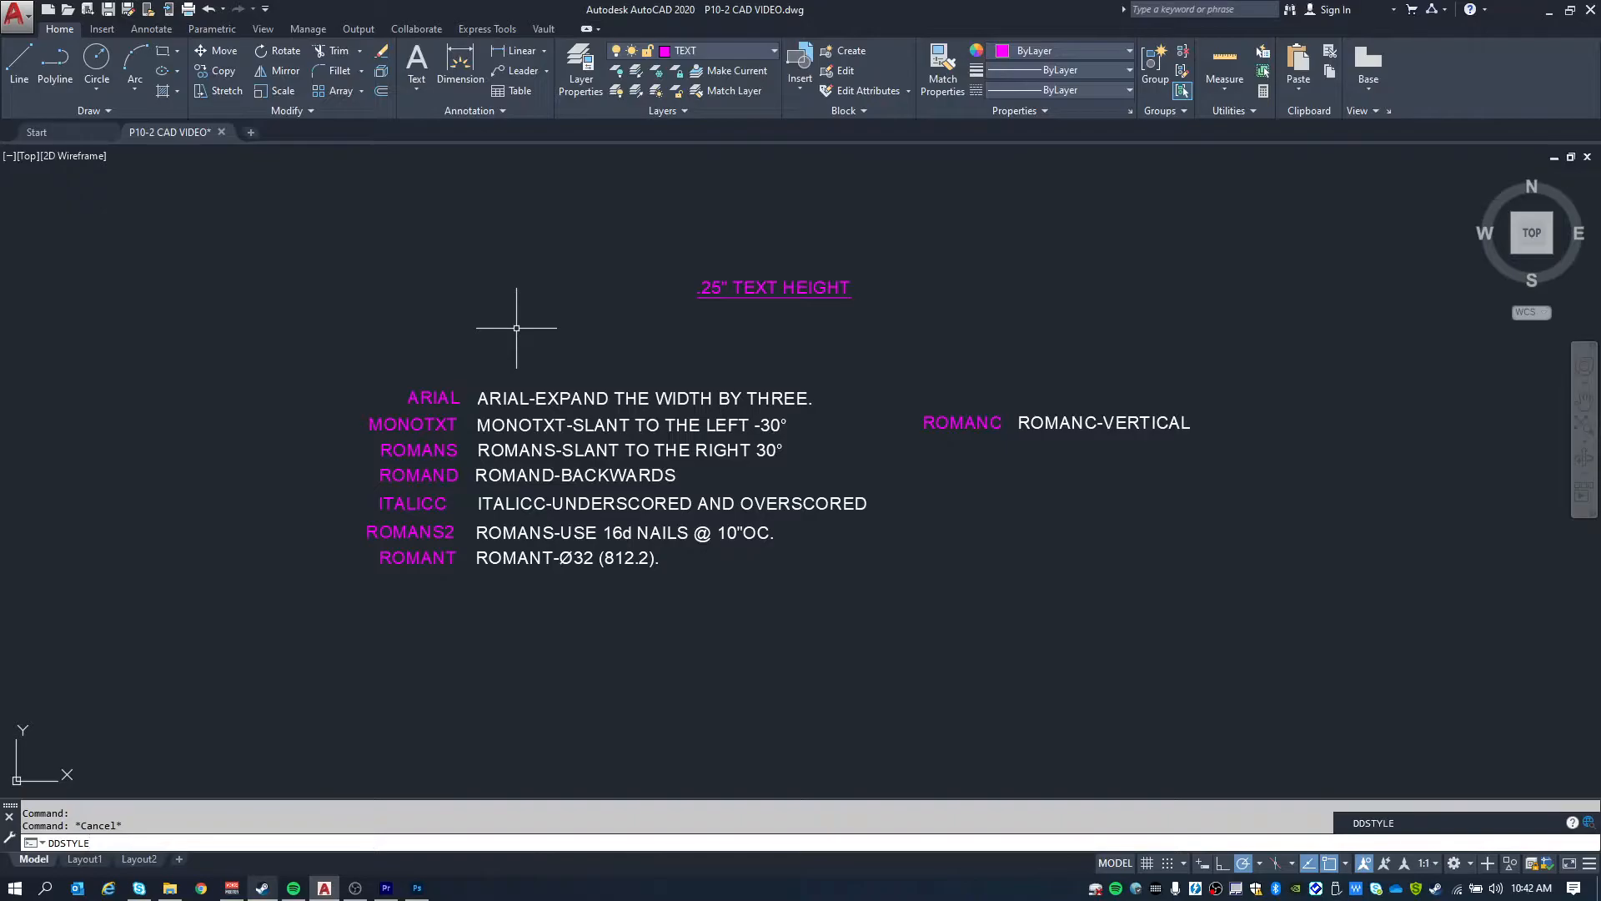
{"action": "key", "text": "Return"}
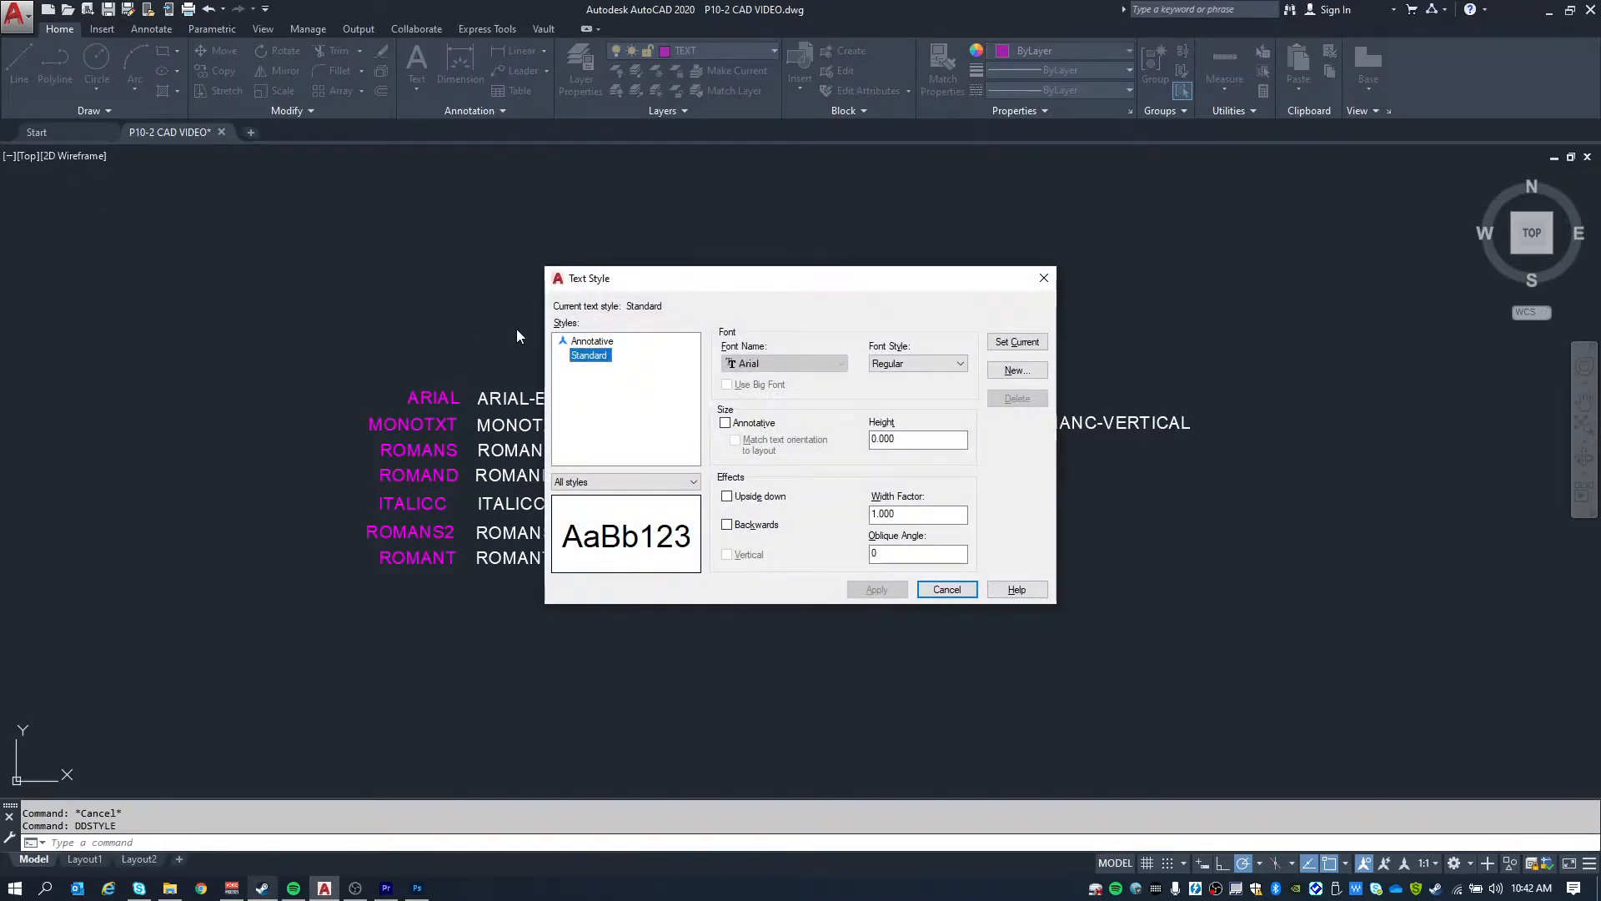
{"action": "left_click", "coordinate": [1013, 370]}
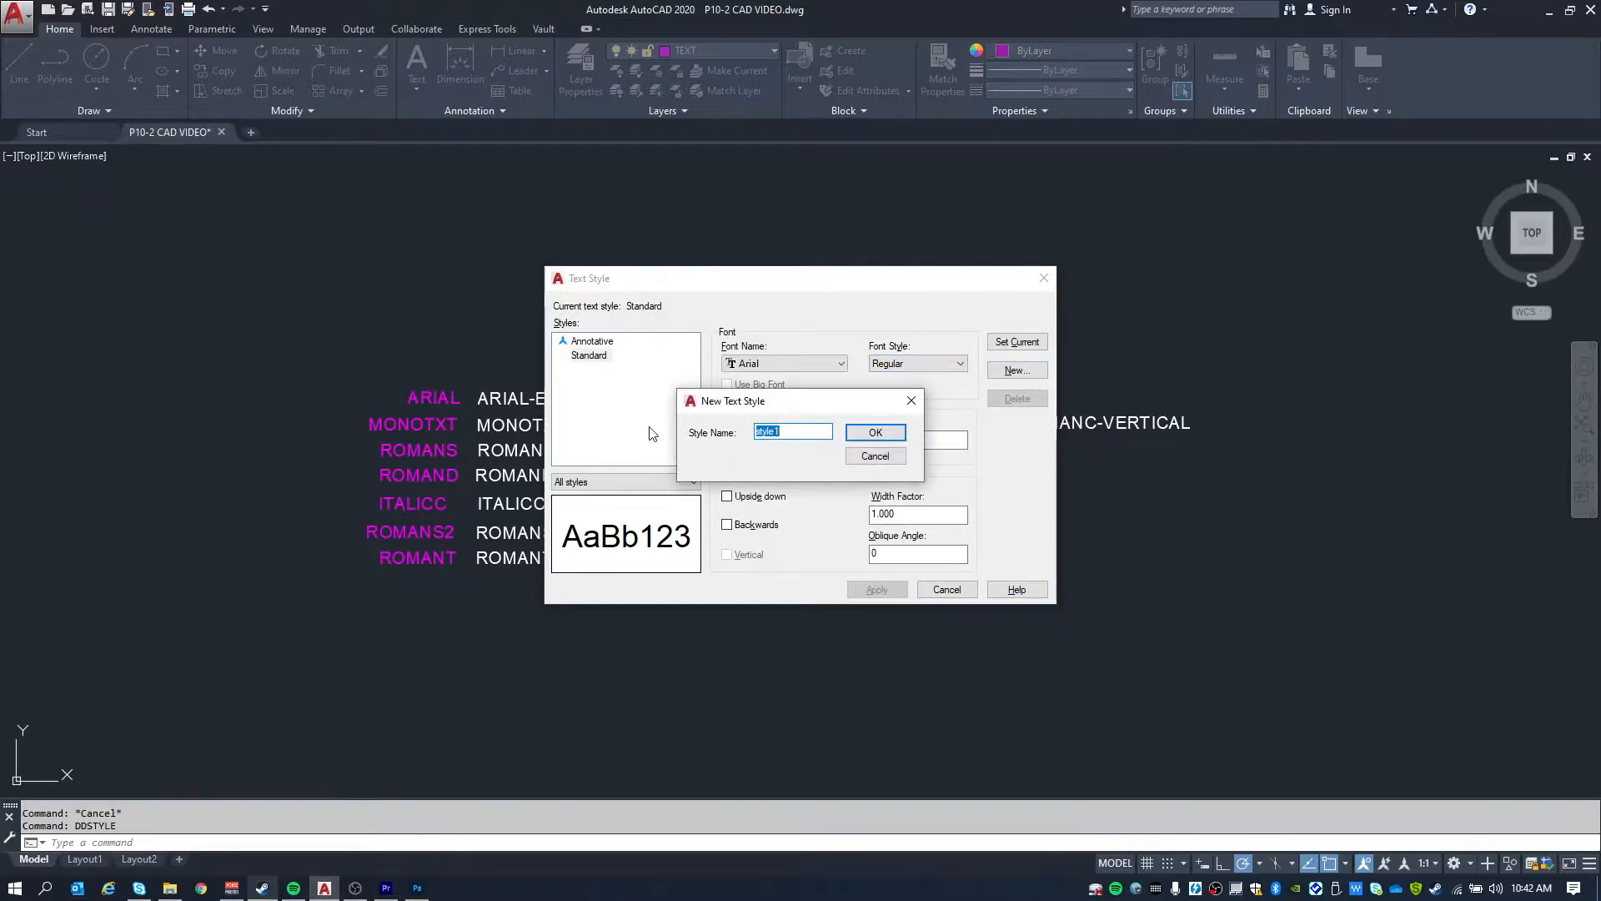
{"action": "type", "text": "ARIAL"}
{"action": "left_click", "coordinate": [876, 432]}
{"action": "mouse_move", "coordinate": [733, 282]}
{"action": "left_mouse_down"}
{"action": "mouse_move", "coordinate": [1009, 307]}
{"action": "mouse_move", "coordinate": [734, 269]}
{"action": "left_mouse_up"}
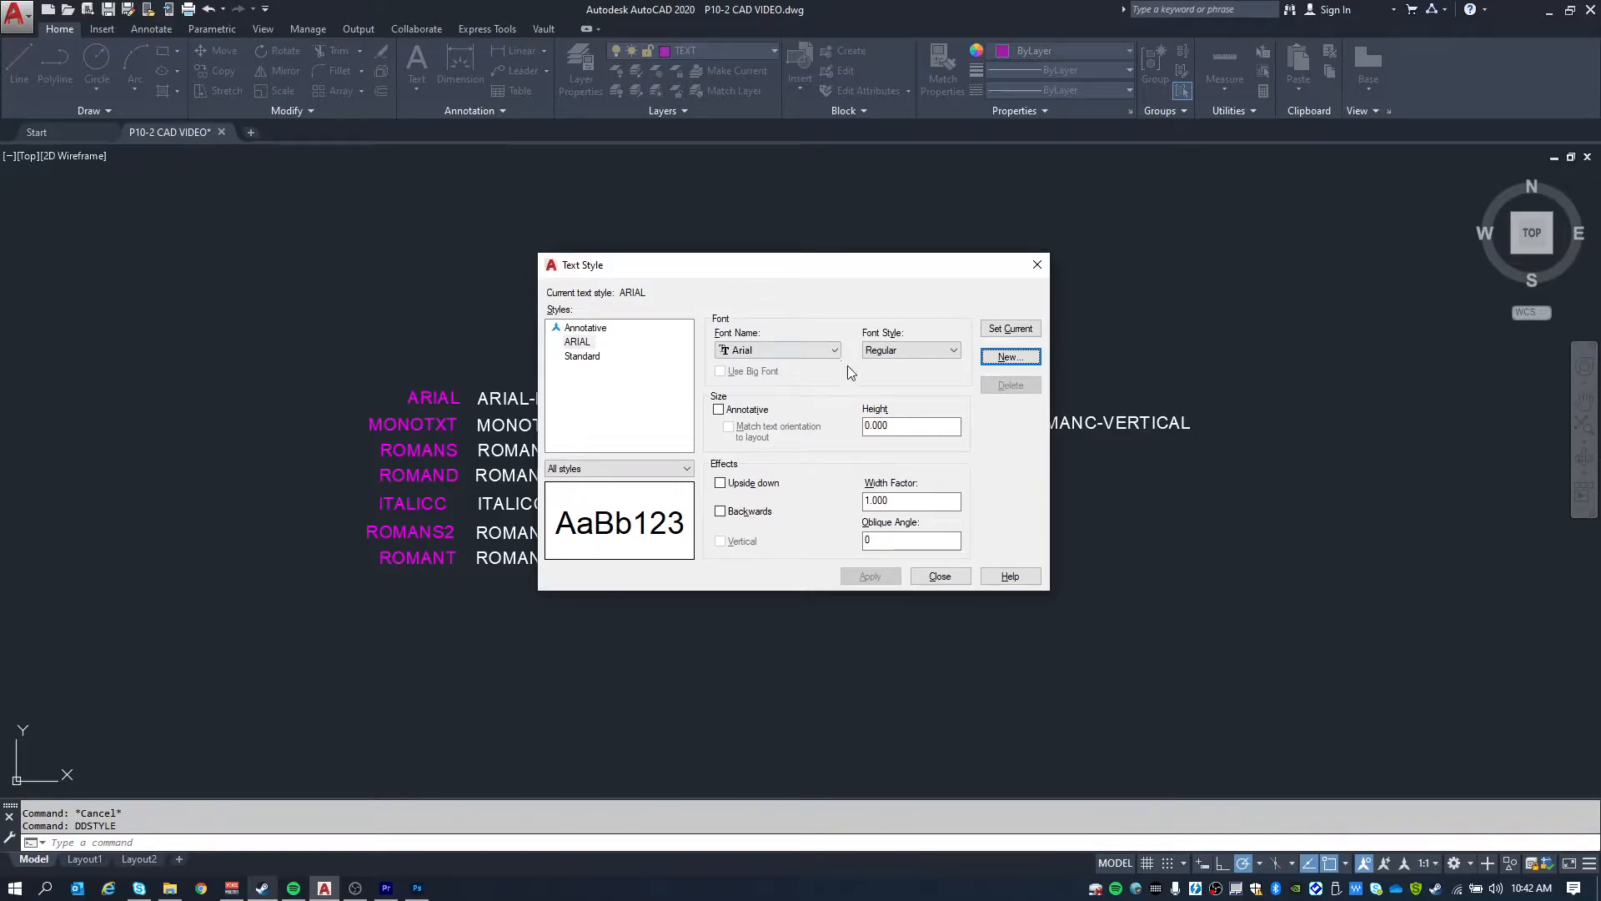
Set the ARIAL style's width factor to 3 and close the text style settings.
{"action": "double_click", "coordinate": [875, 501]}
{"action": "type", "text": "3"}
{"action": "key", "text": "Tab"}
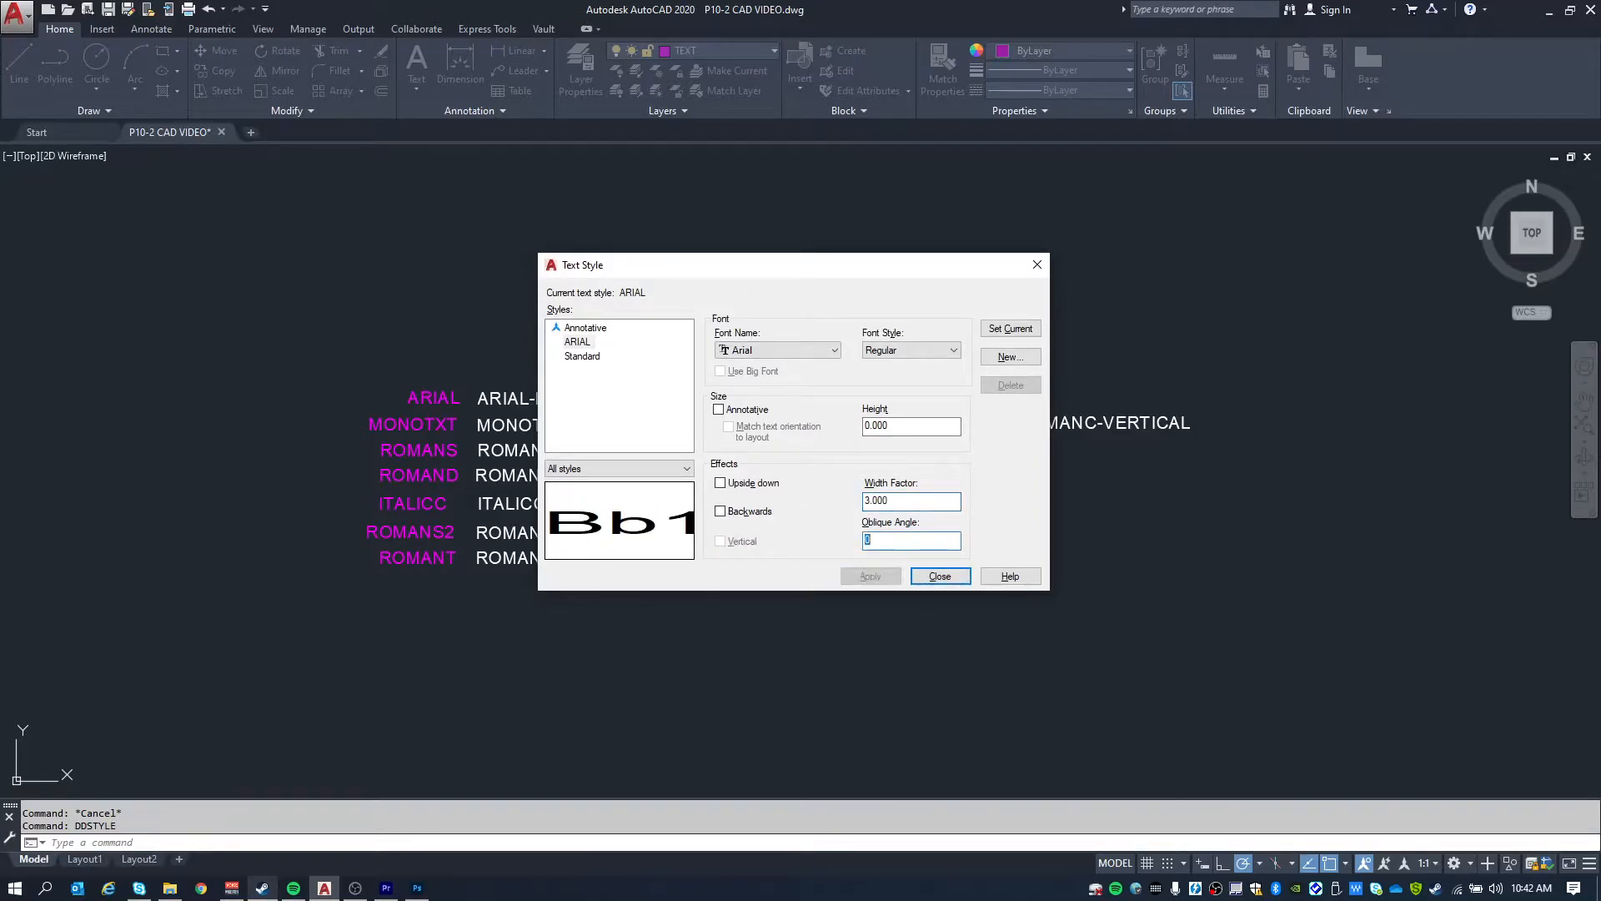
{"action": "left_click", "coordinate": [939, 577]}
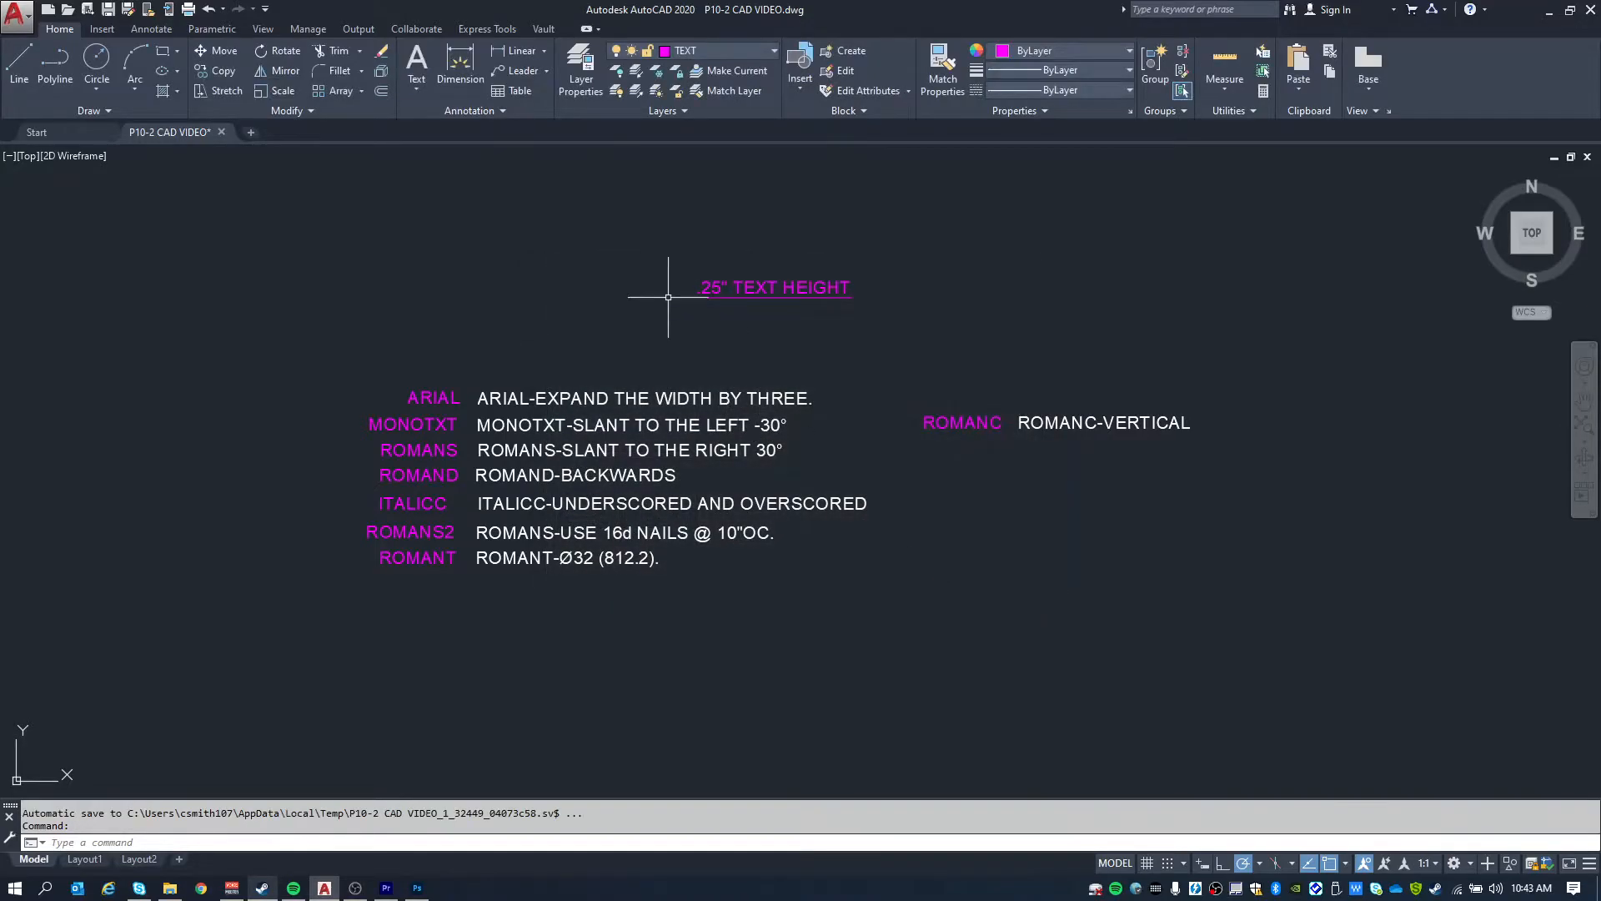
{"action": "key", "text": "Escape"}
{"action": "key", "text": "Escape"}
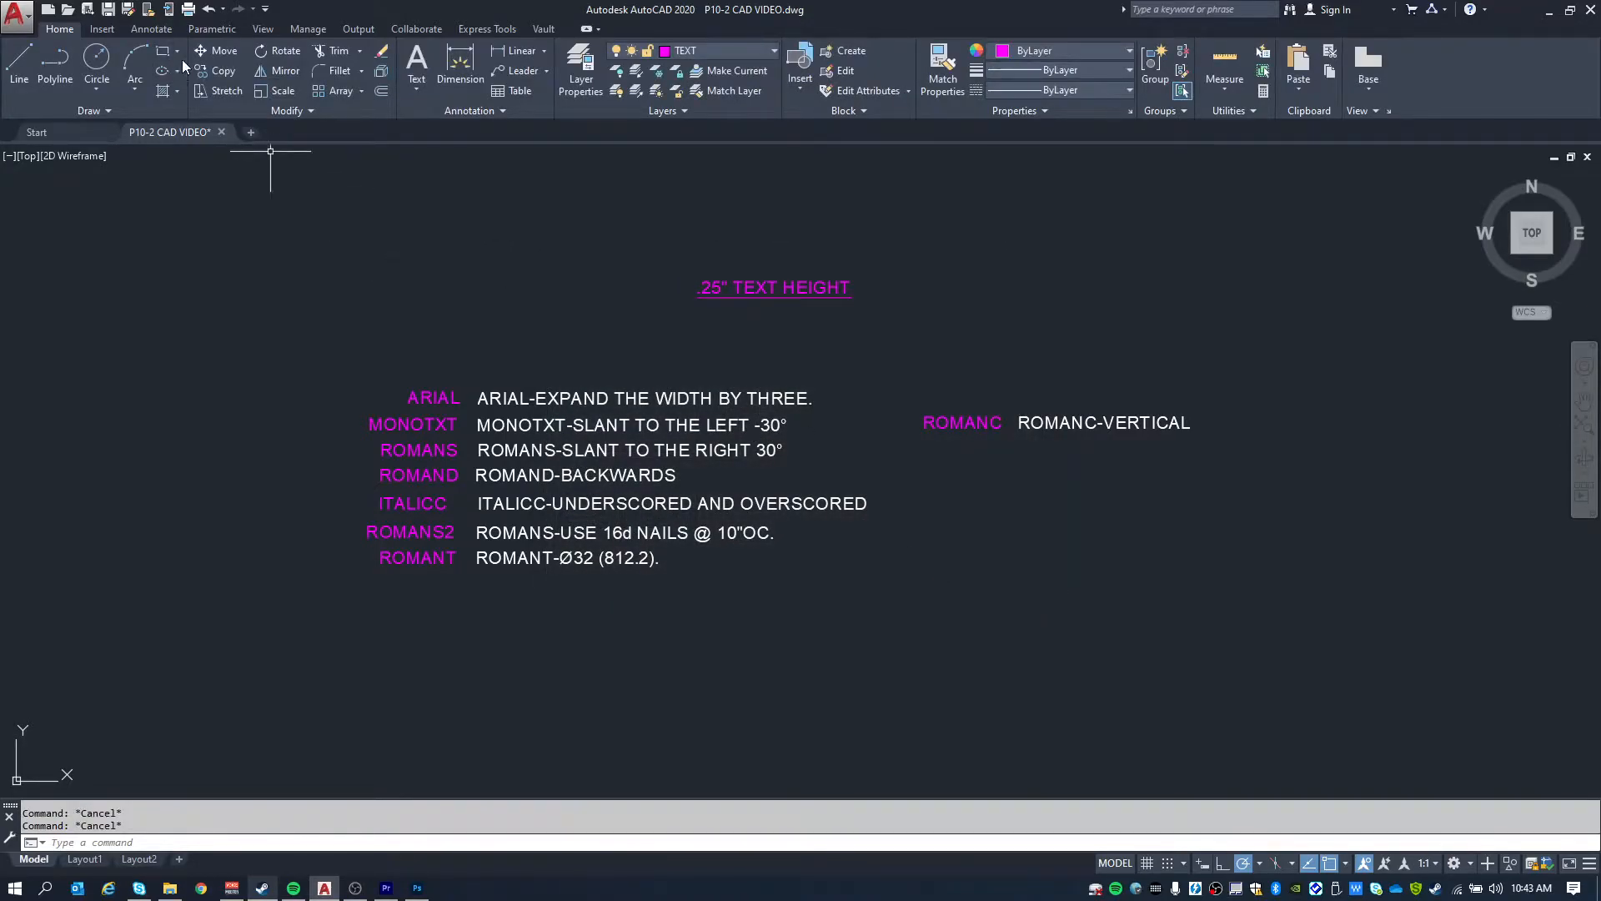
Make Standard the current text style and apply the ARIAL style to the "ARIAL-EXPAND THE WIDTH BY THREE." line.
{"action": "left_click", "coordinate": [151, 28]}
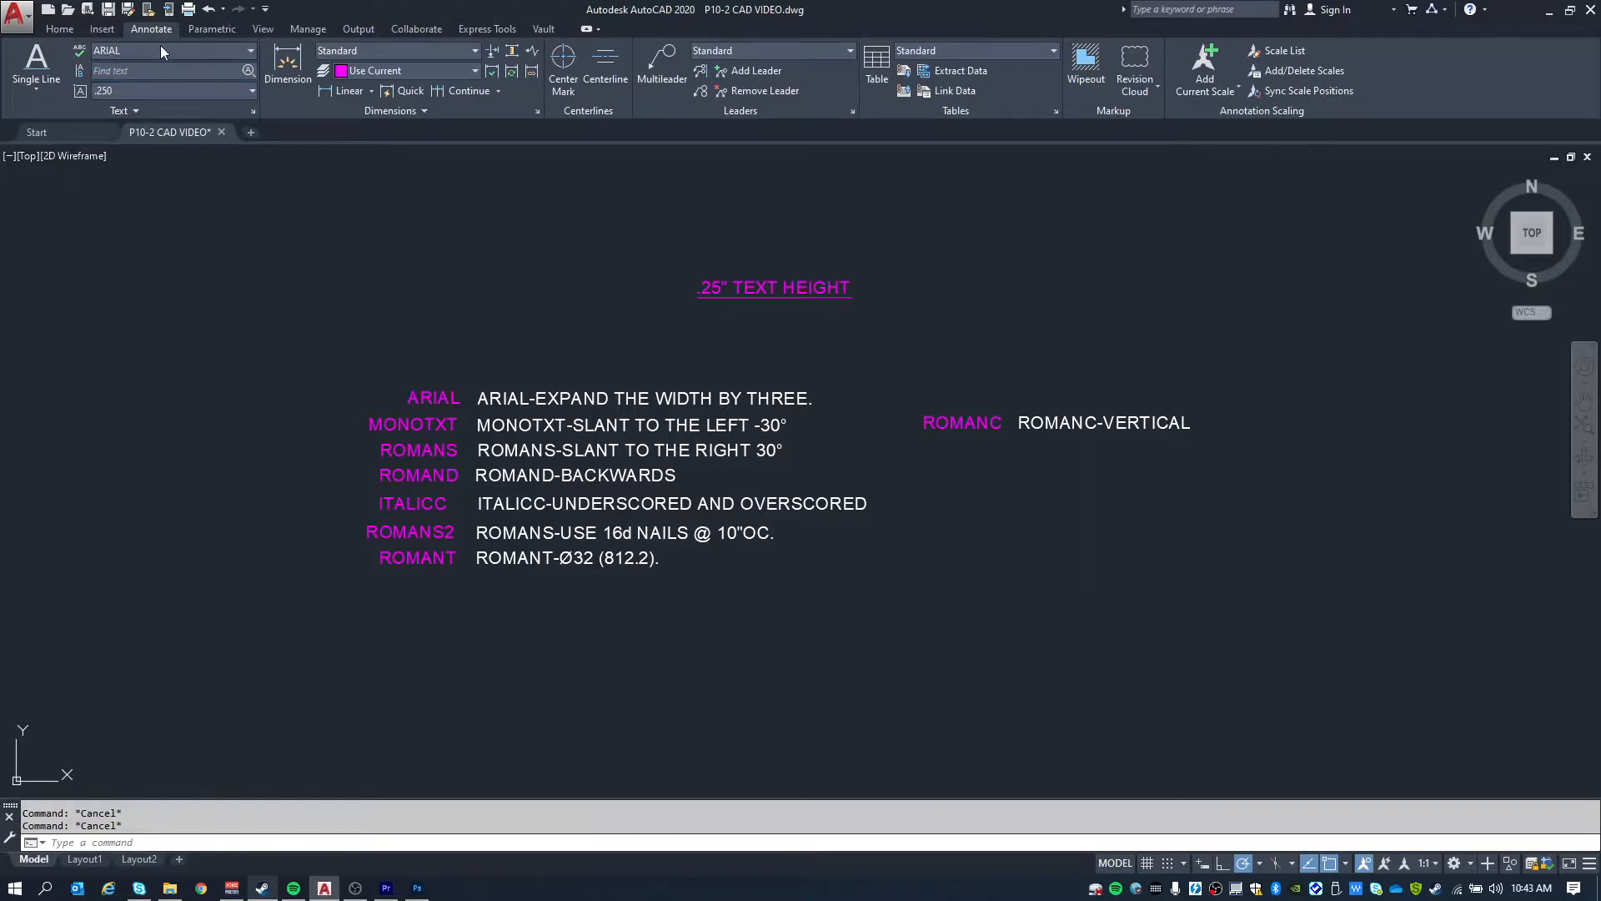
{"action": "left_click", "coordinate": [161, 52]}
{"action": "left_click", "coordinate": [167, 87]}
{"action": "left_click", "coordinate": [553, 398]}
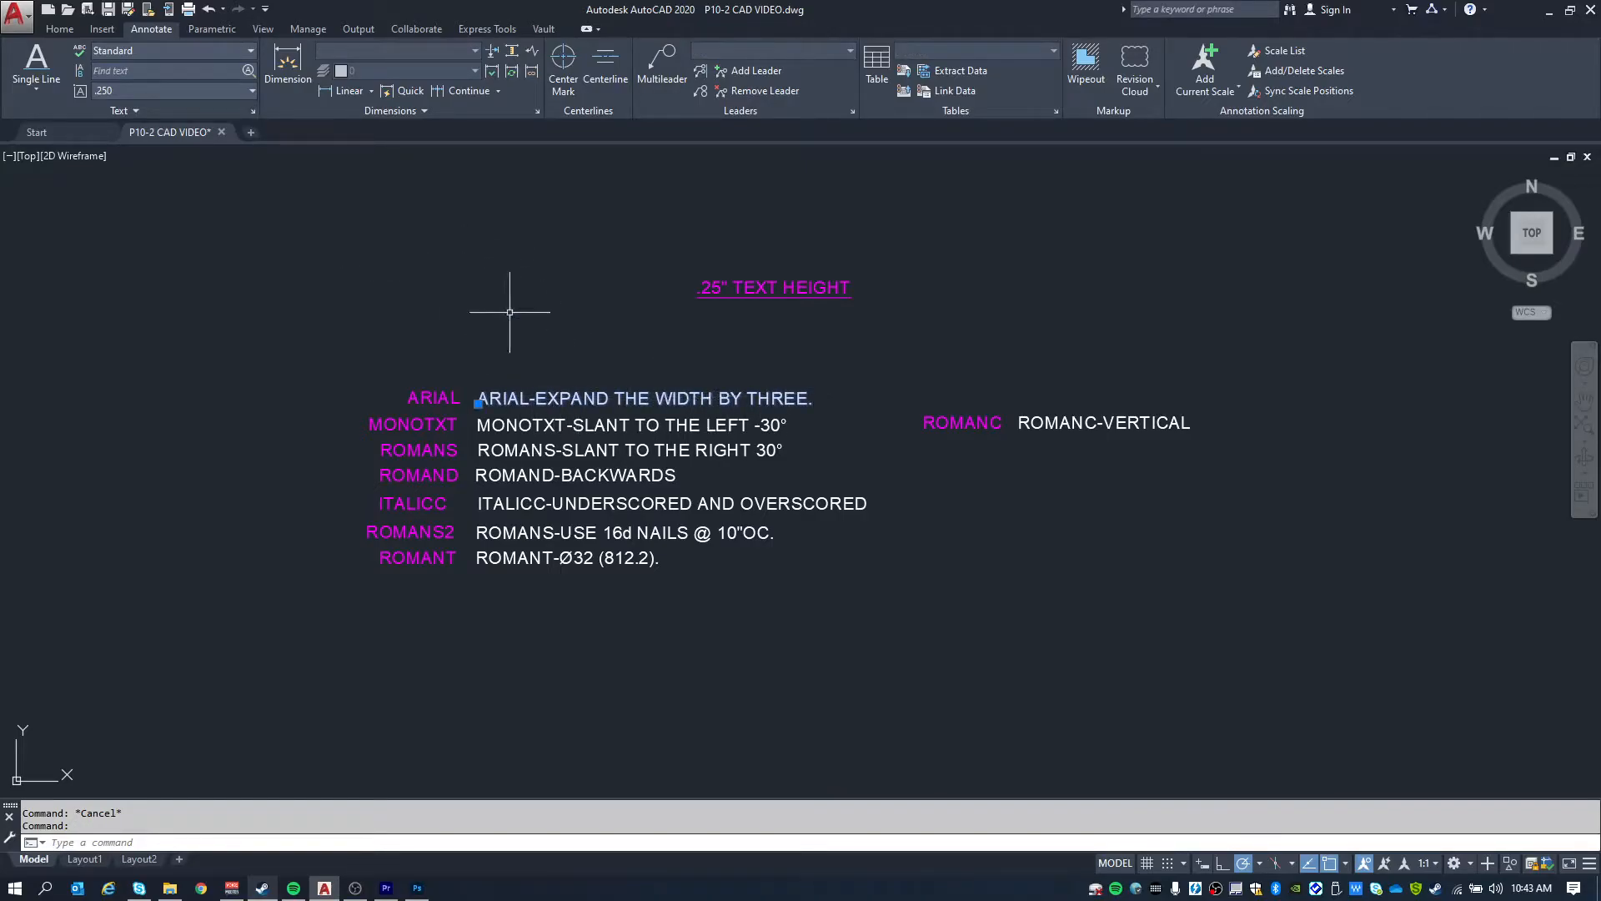
{"action": "left_click", "coordinate": [152, 52]}
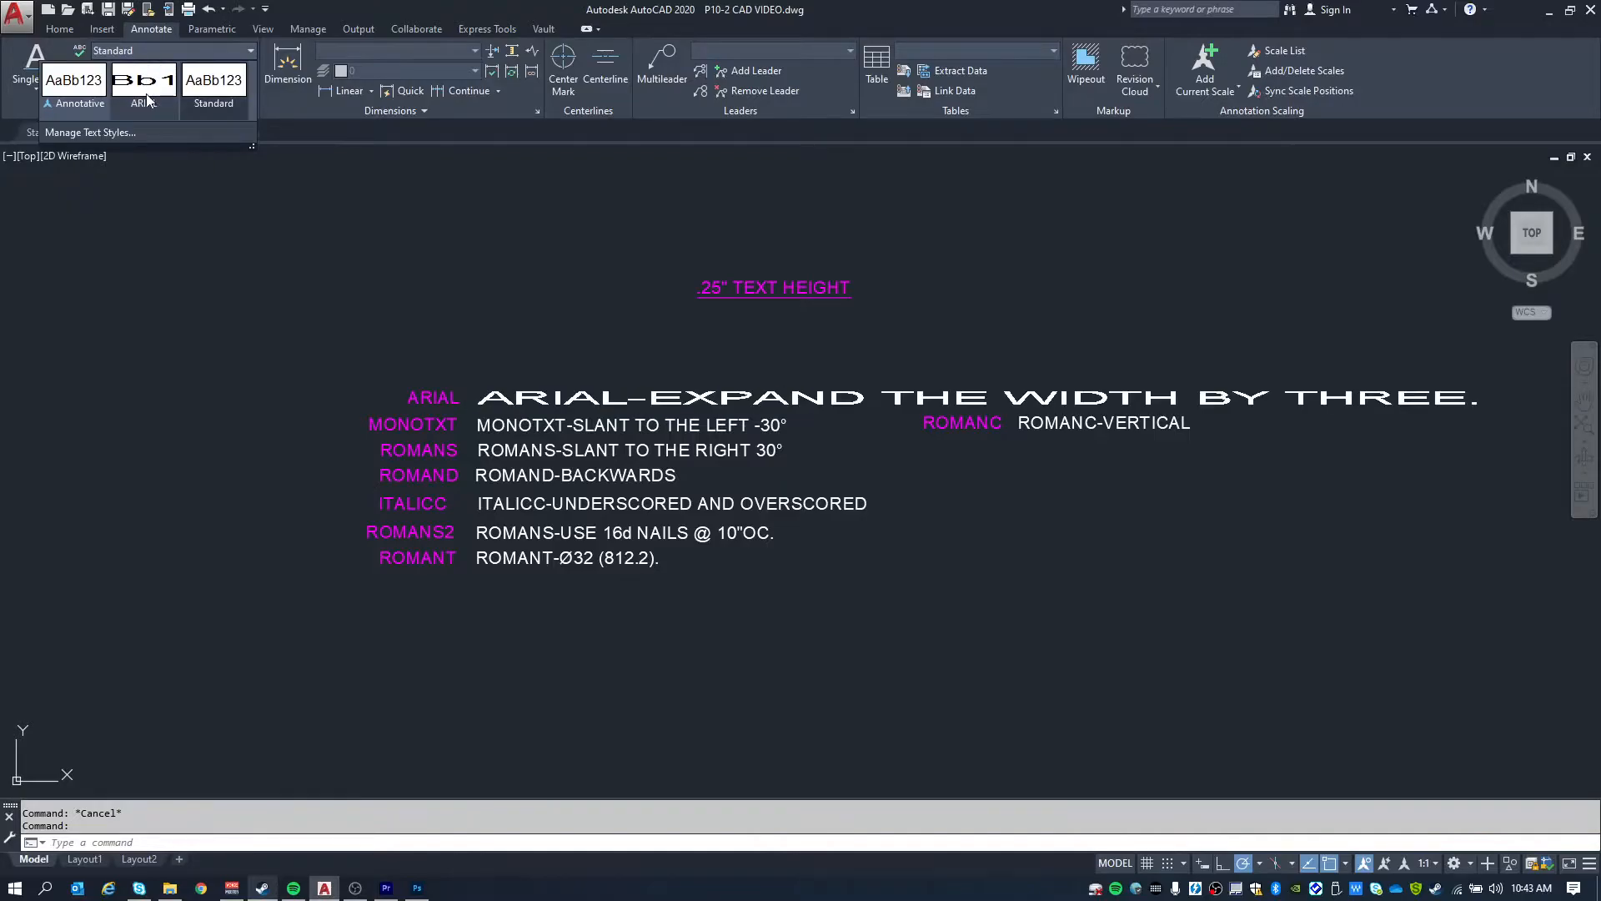
{"action": "left_click", "coordinate": [146, 100]}
{"action": "key", "text": "Escape"}
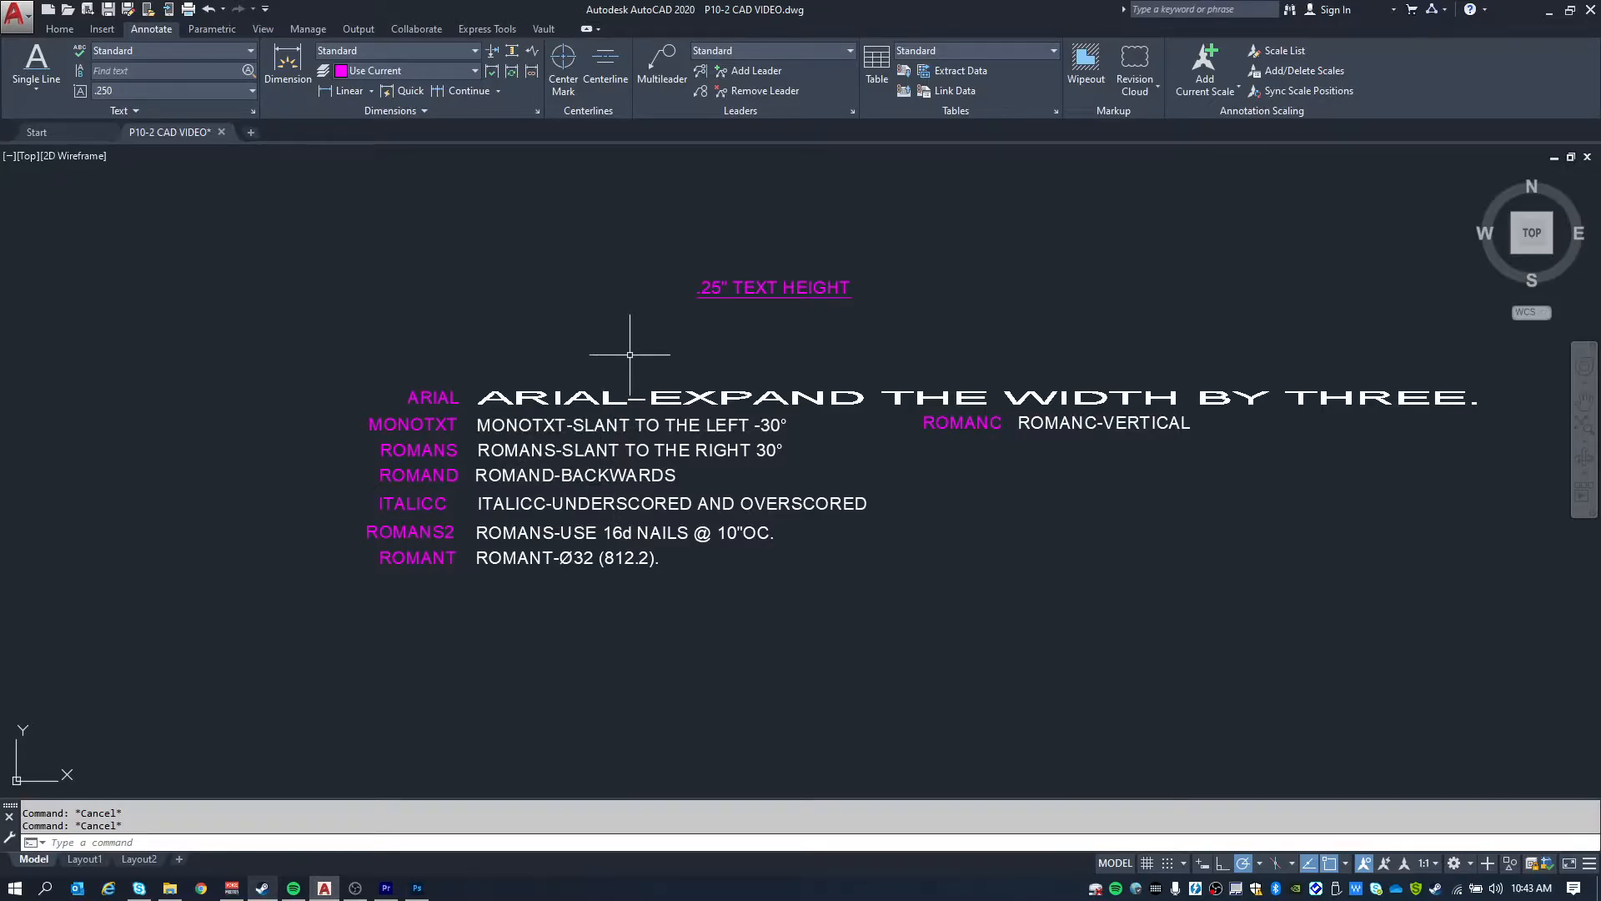
Reopen the text style settings with DDSTYLE and create a new text style named MONOTXT.
{"action": "left_click", "coordinate": [350, 250]}
{"action": "key", "text": "Escape"}
{"action": "key", "text": "Escape"}
{"action": "type", "text": "DDSTYLE"}
{"action": "key", "text": "Return"}
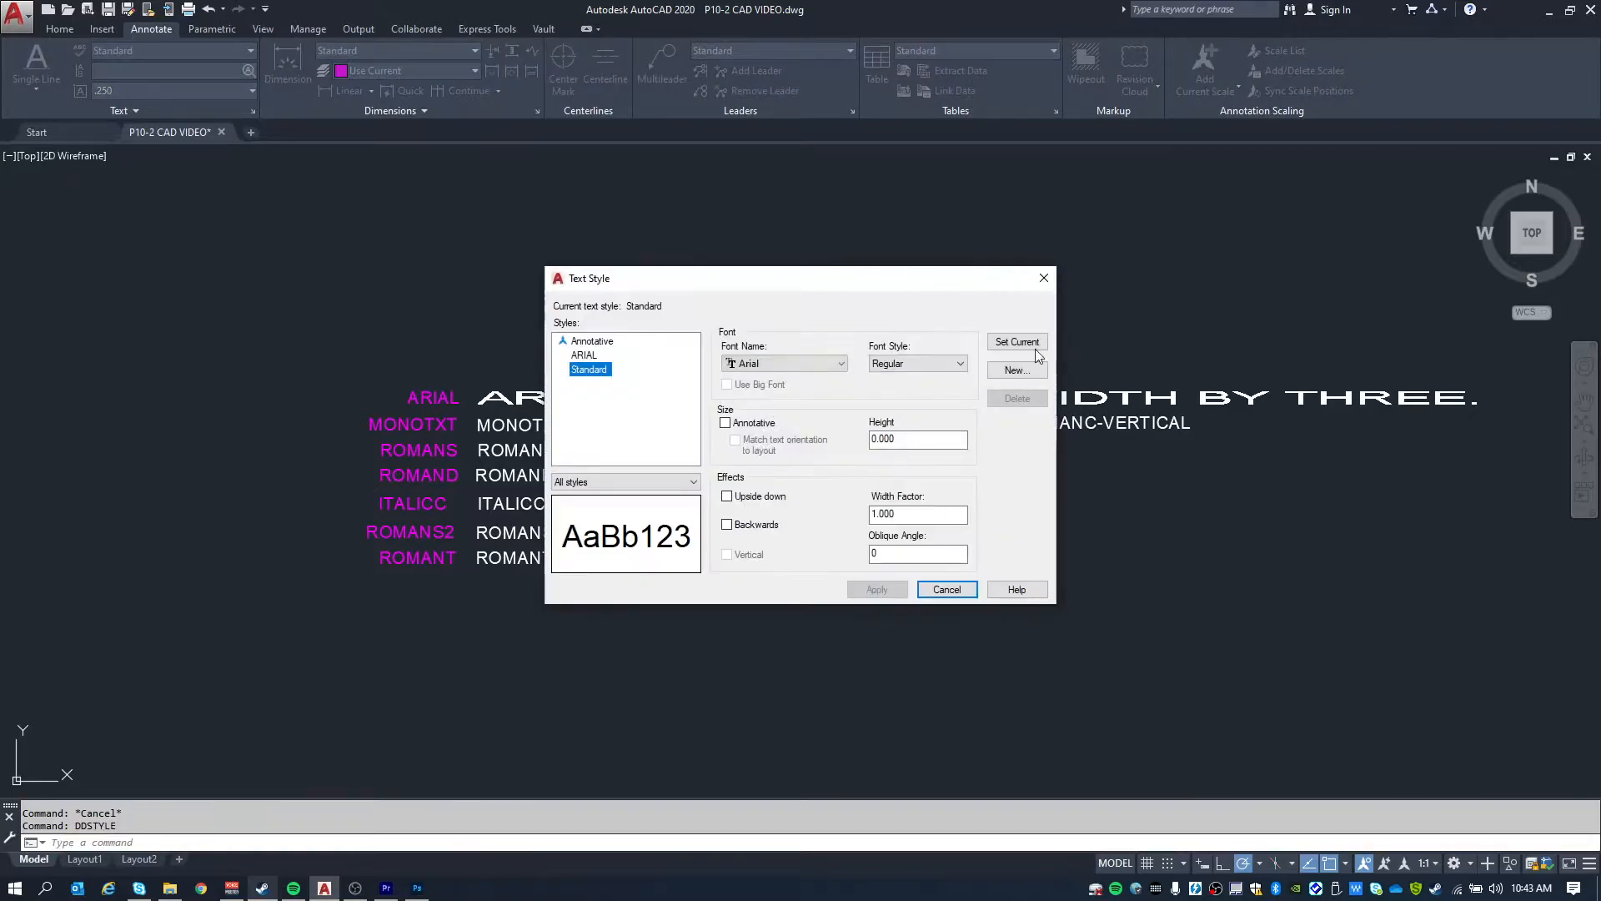
{"action": "left_click", "coordinate": [1014, 372]}
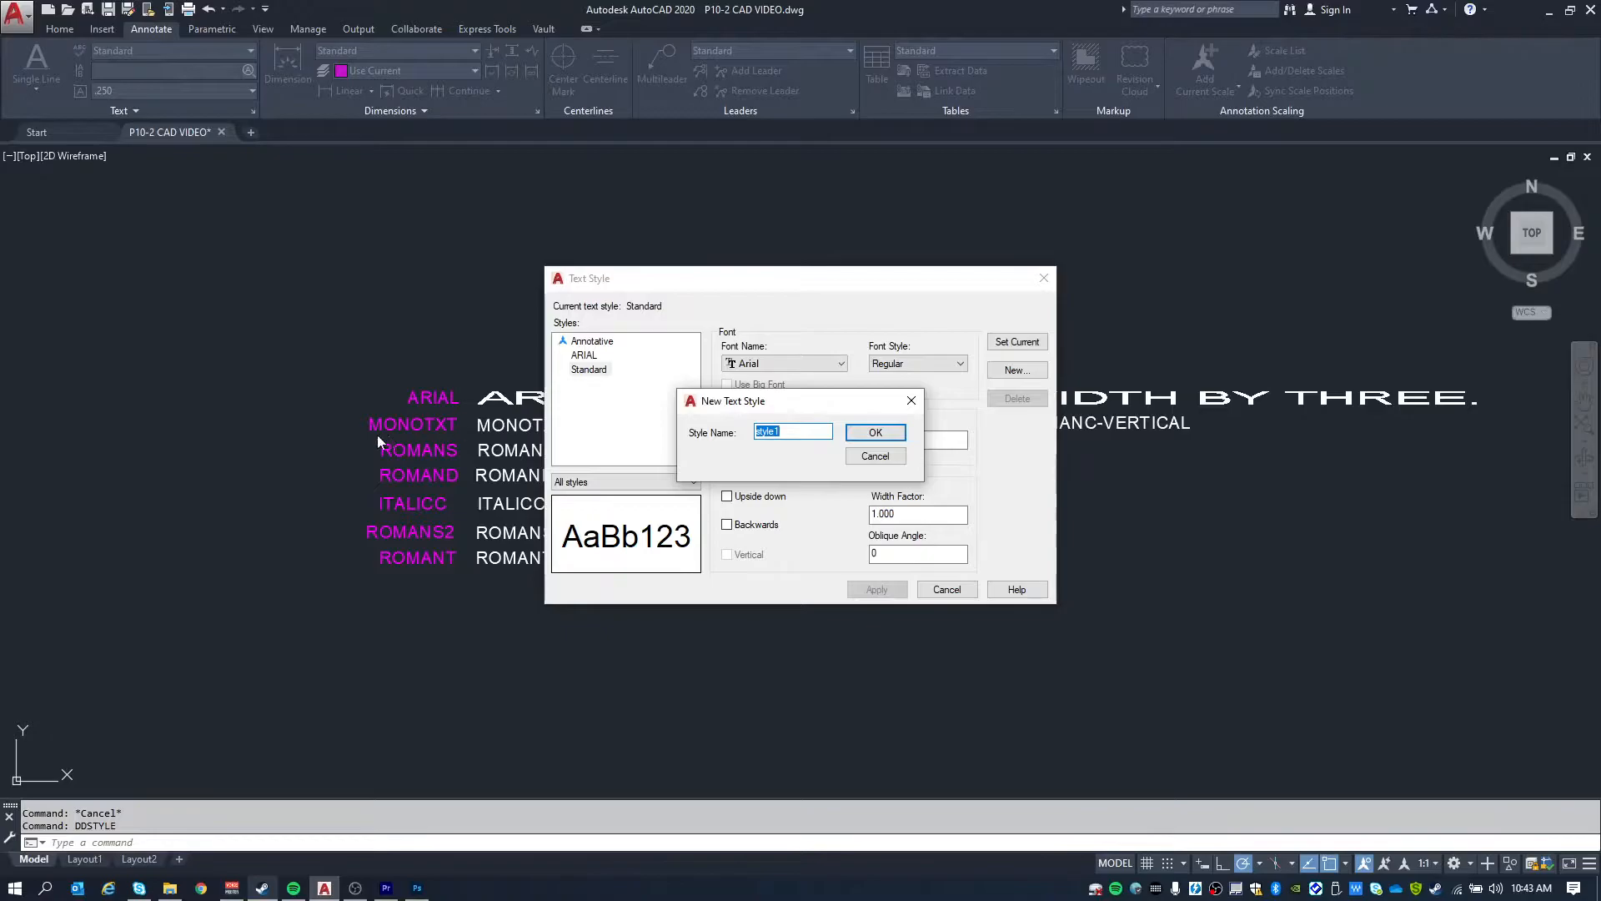
{"action": "type", "text": "MONOTXT"}
{"action": "left_click", "coordinate": [875, 432]}
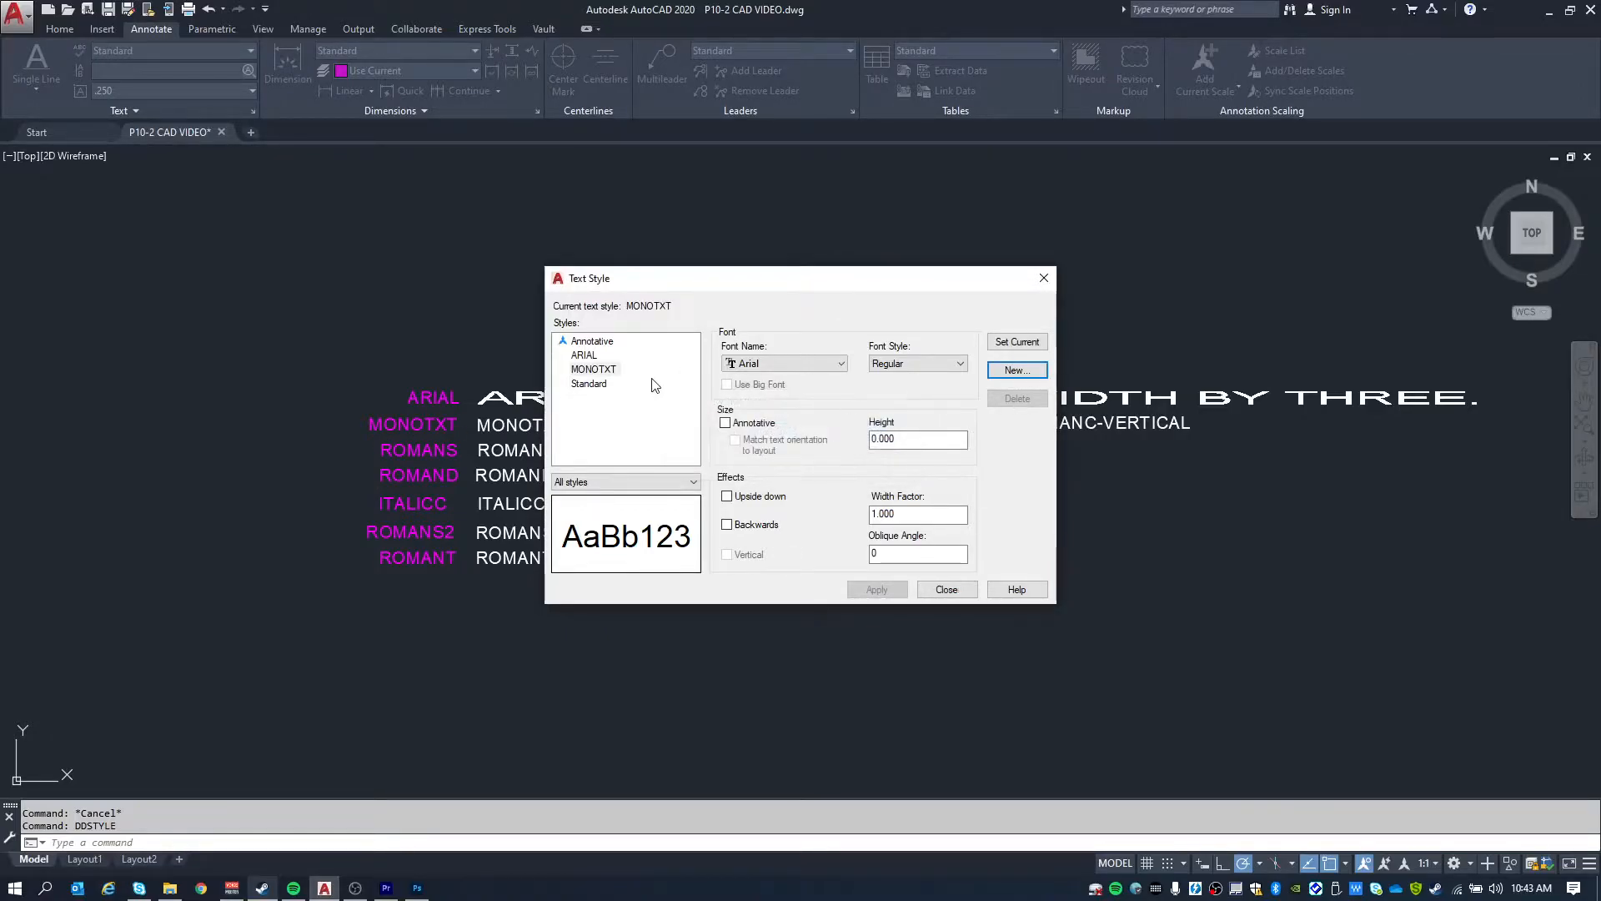
Assign the monotxt.shx font to the MONOTXT style and move the dialog clear of the text lines.
{"action": "left_click", "coordinate": [596, 373]}
{"action": "left_click", "coordinate": [825, 363]}
{"action": "left_click_drag", "start_coordinate": [903, 416], "coordinate": [901, 517]}
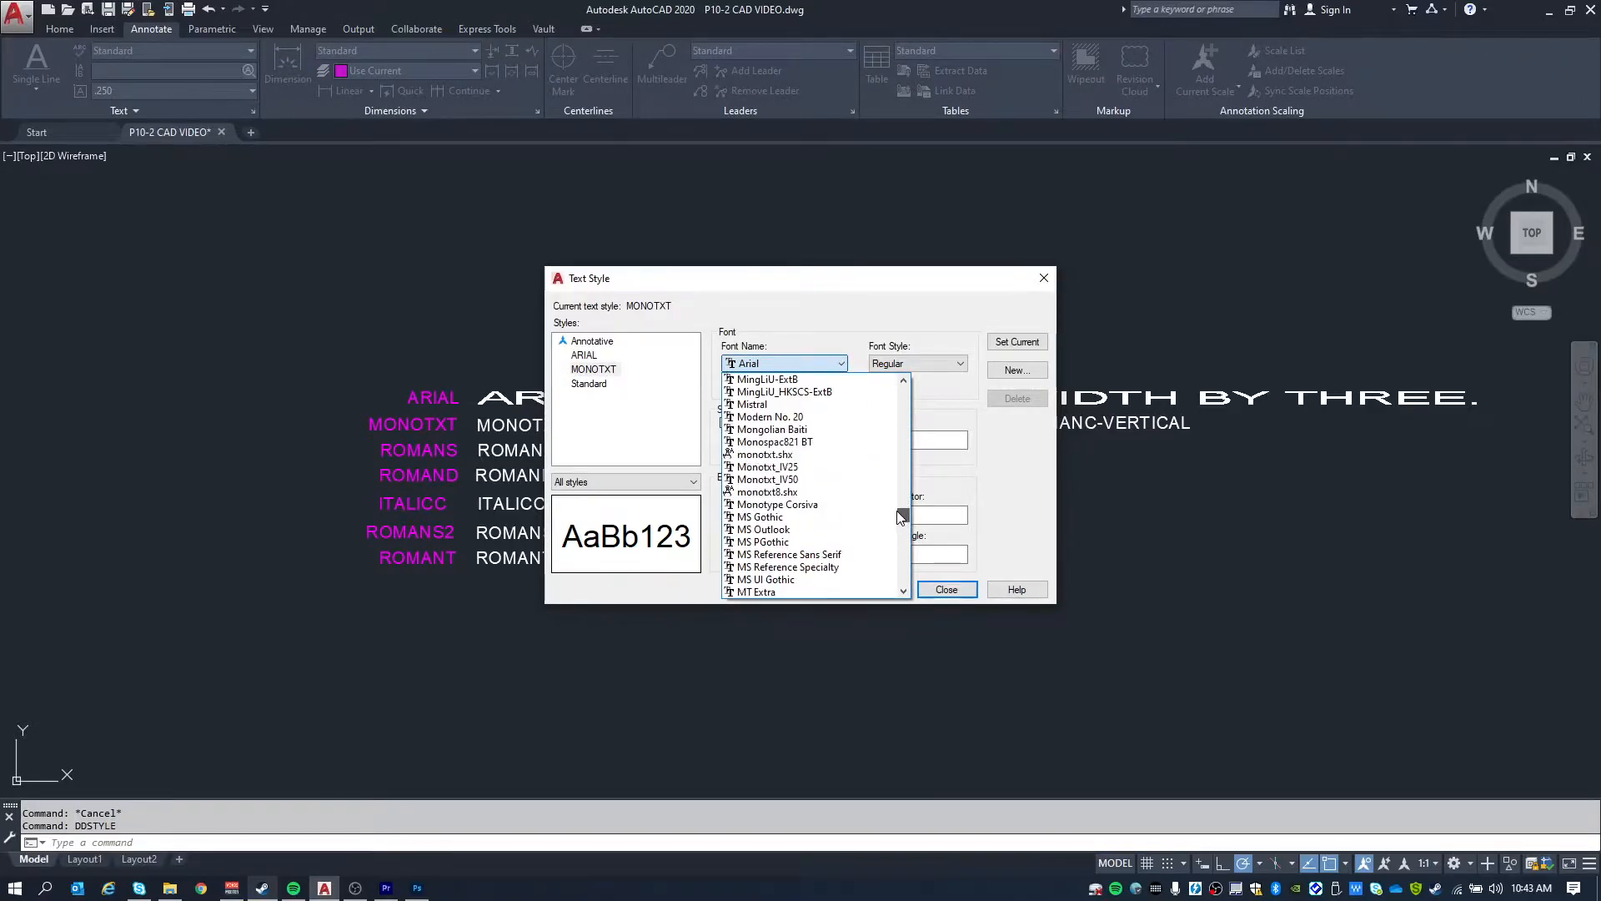
{"action": "left_click", "coordinate": [778, 456]}
{"action": "mouse_move", "coordinate": [750, 286]}
{"action": "left_mouse_down"}
{"action": "mouse_move", "coordinate": [1092, 277]}
{"action": "mouse_move", "coordinate": [1066, 286]}
{"action": "left_mouse_up"}
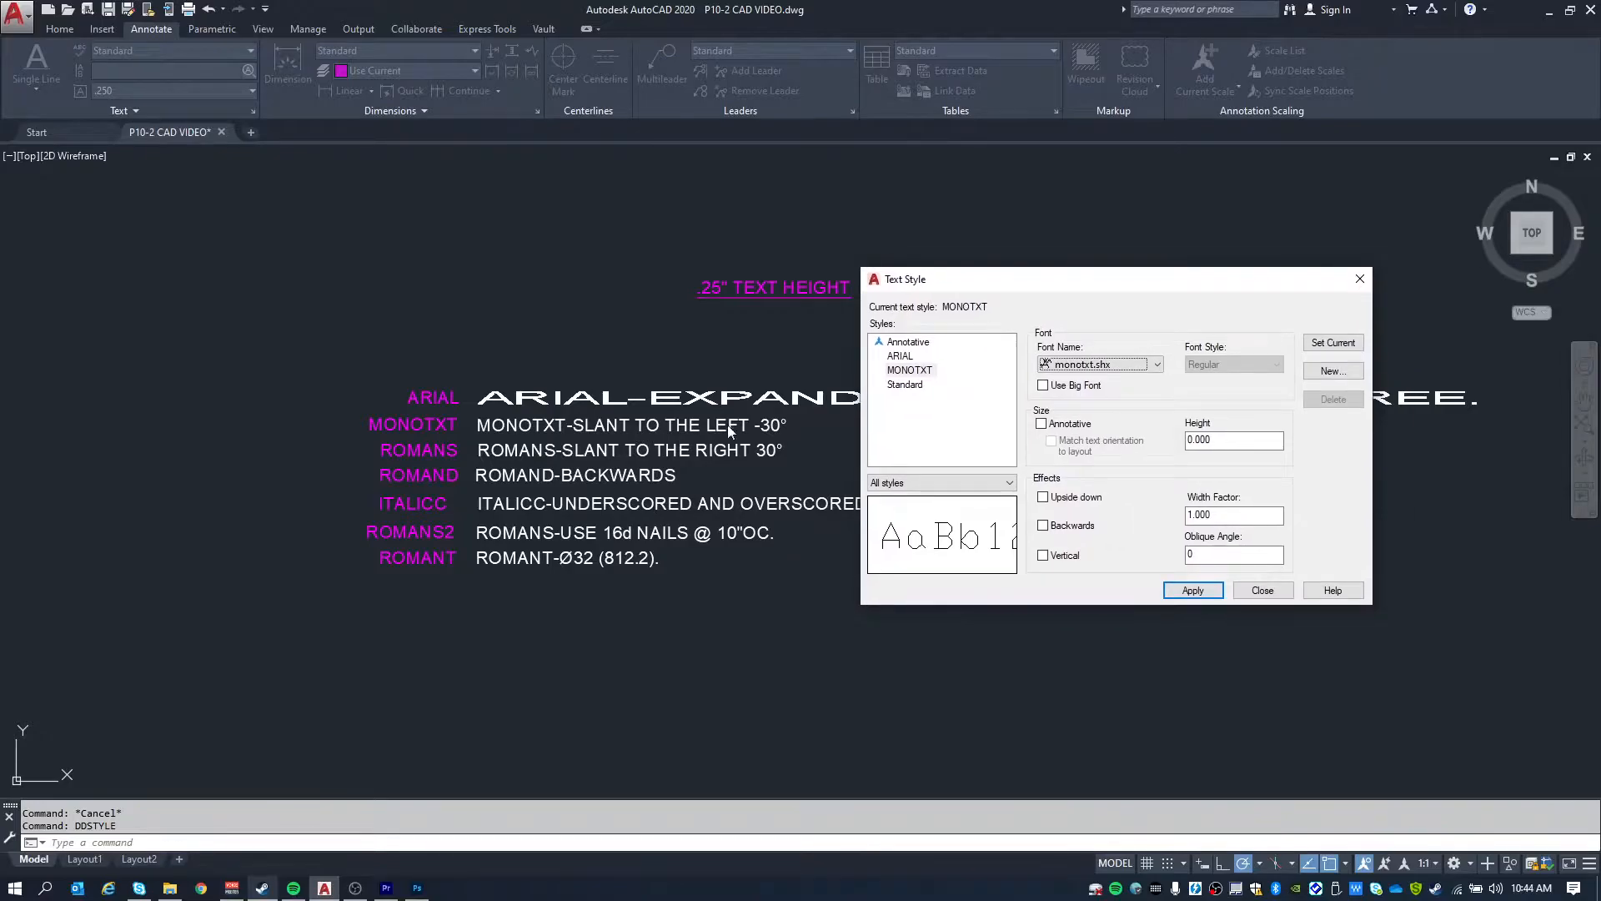
Set the MONOTXT style's oblique angle to -30, save the style changes and close the text style settings.
{"action": "double_click", "coordinate": [1203, 557]}
{"action": "type", "text": "-30"}
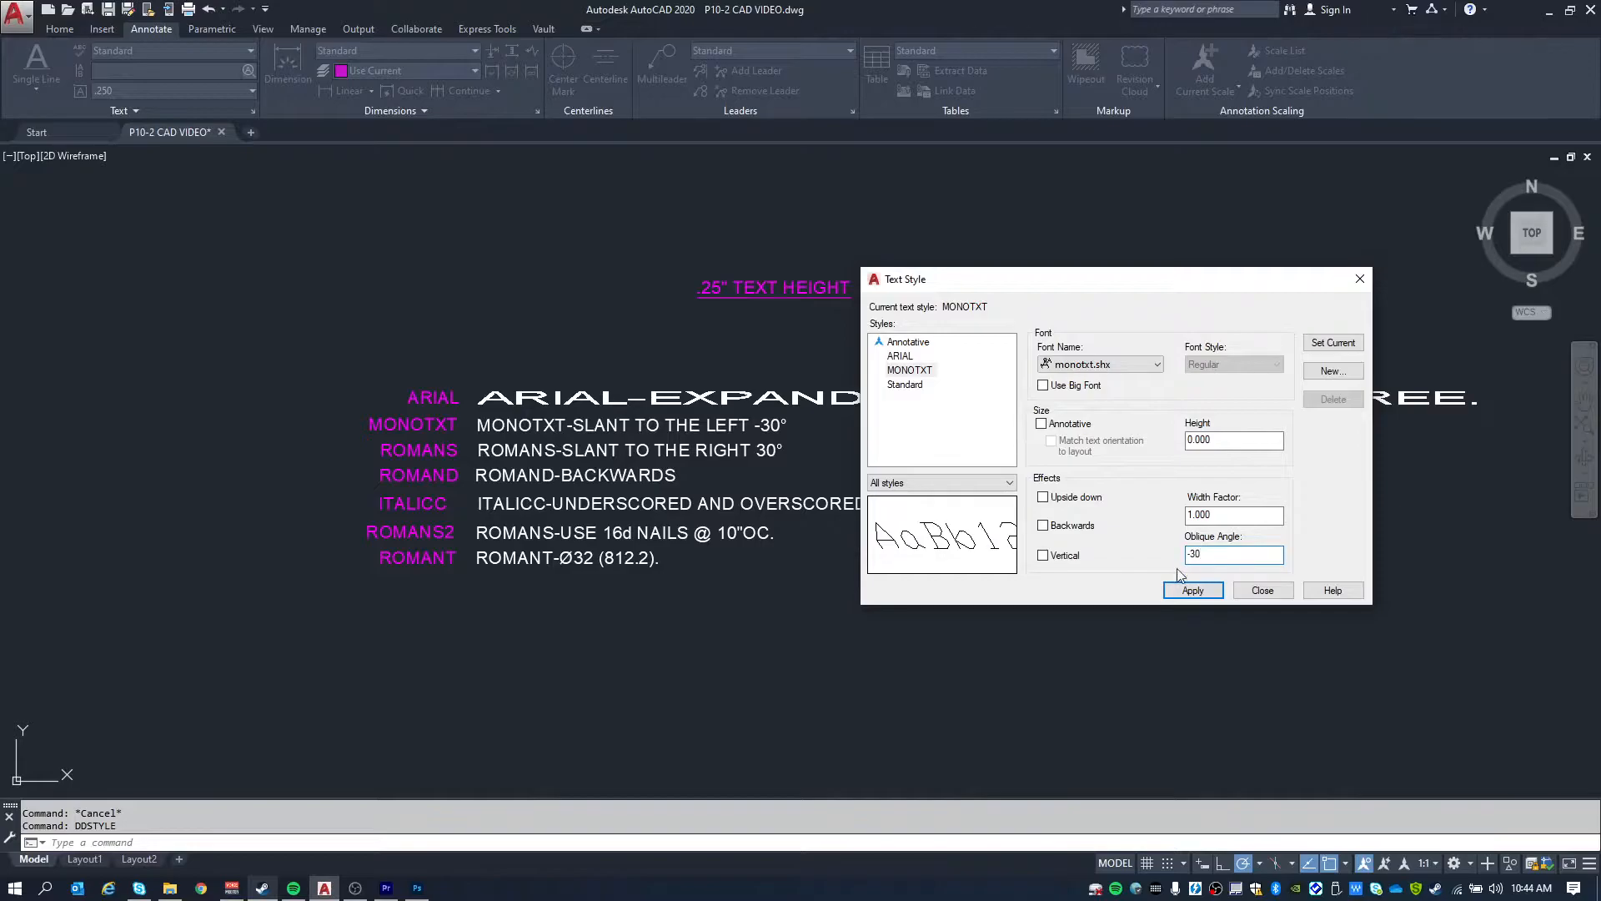
{"action": "left_click", "coordinate": [1193, 594]}
{"action": "left_click", "coordinate": [1252, 591]}
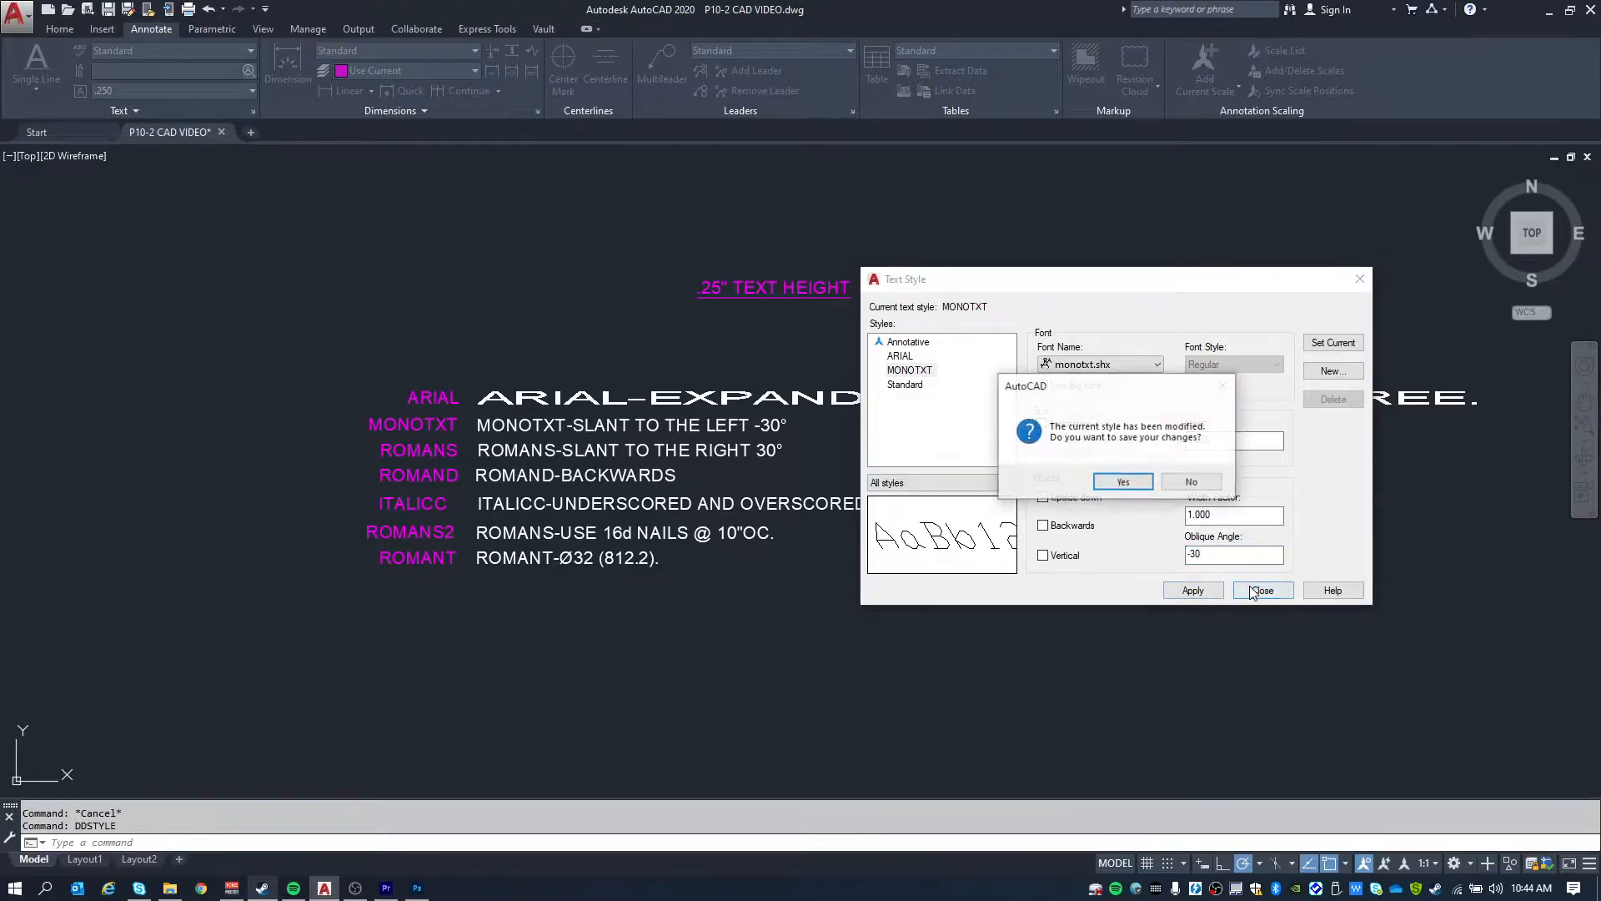
{"action": "left_click", "coordinate": [1124, 482]}
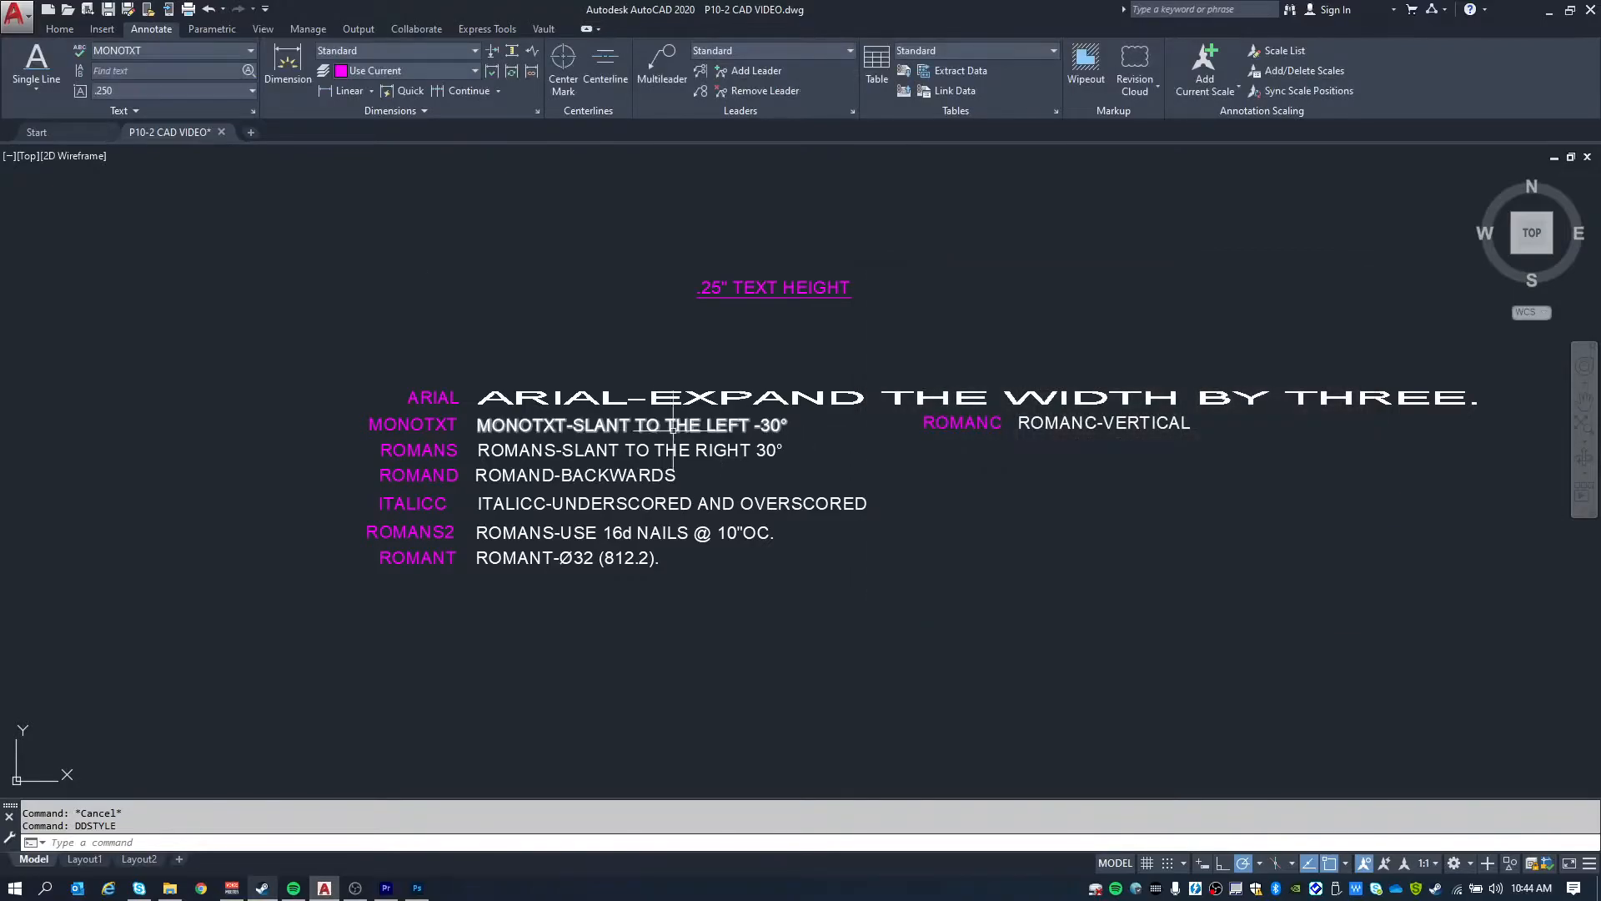
Apply the MONOTXT text style to the "MONOTXT-SLANT TO THE LEFT -30°" line.
{"action": "left_click", "coordinate": [521, 411]}
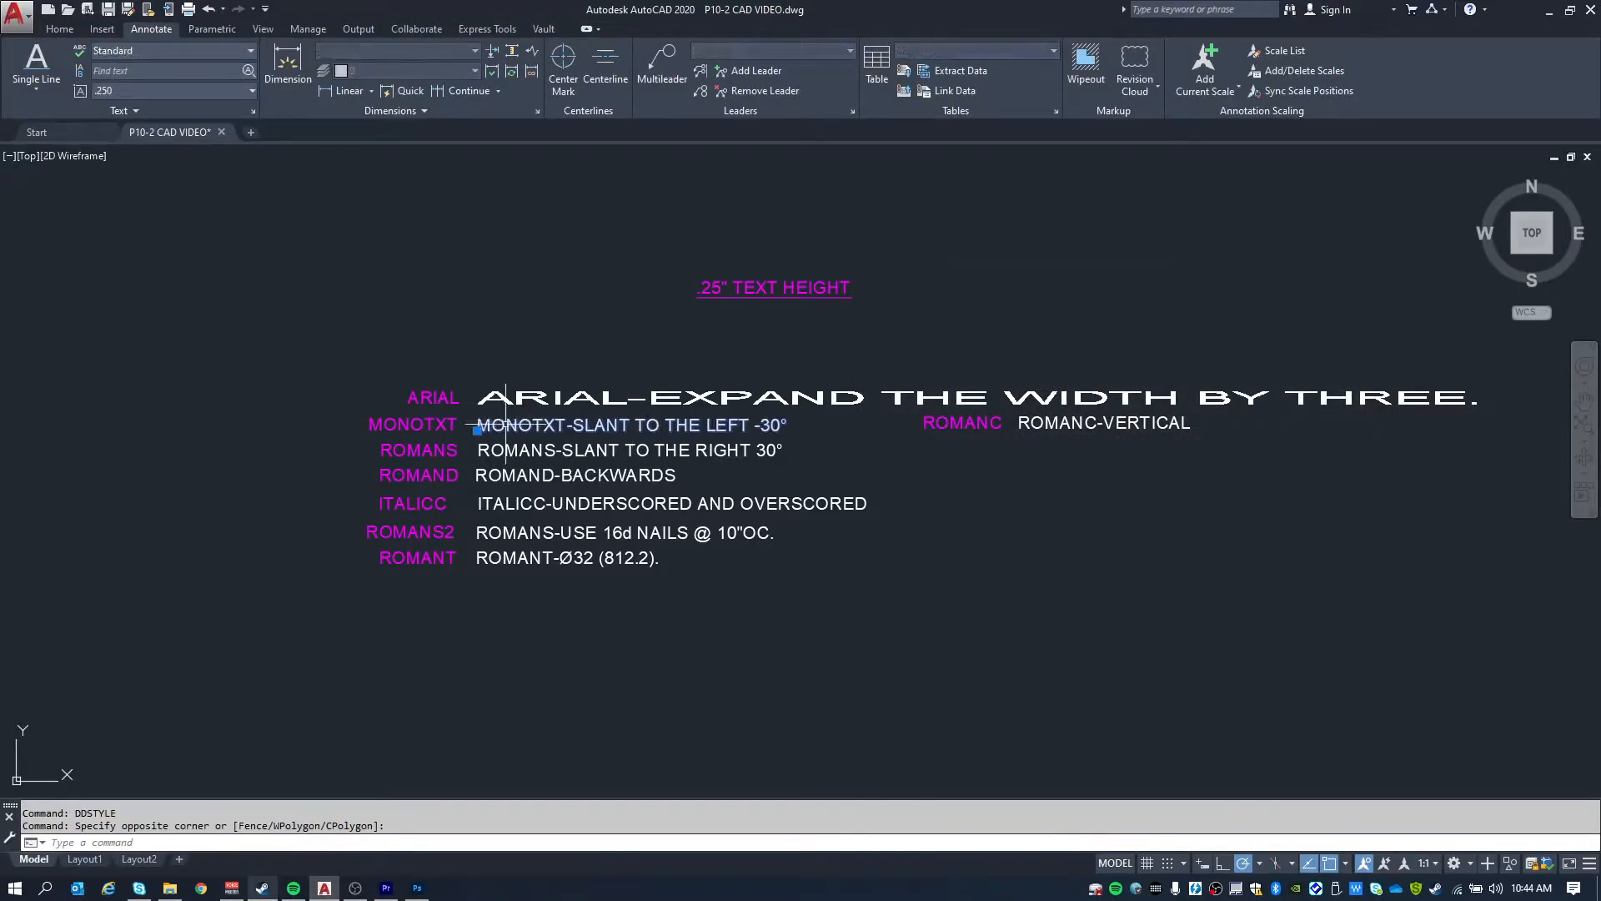
{"action": "left_click", "coordinate": [178, 49]}
{"action": "left_click", "coordinate": [219, 95]}
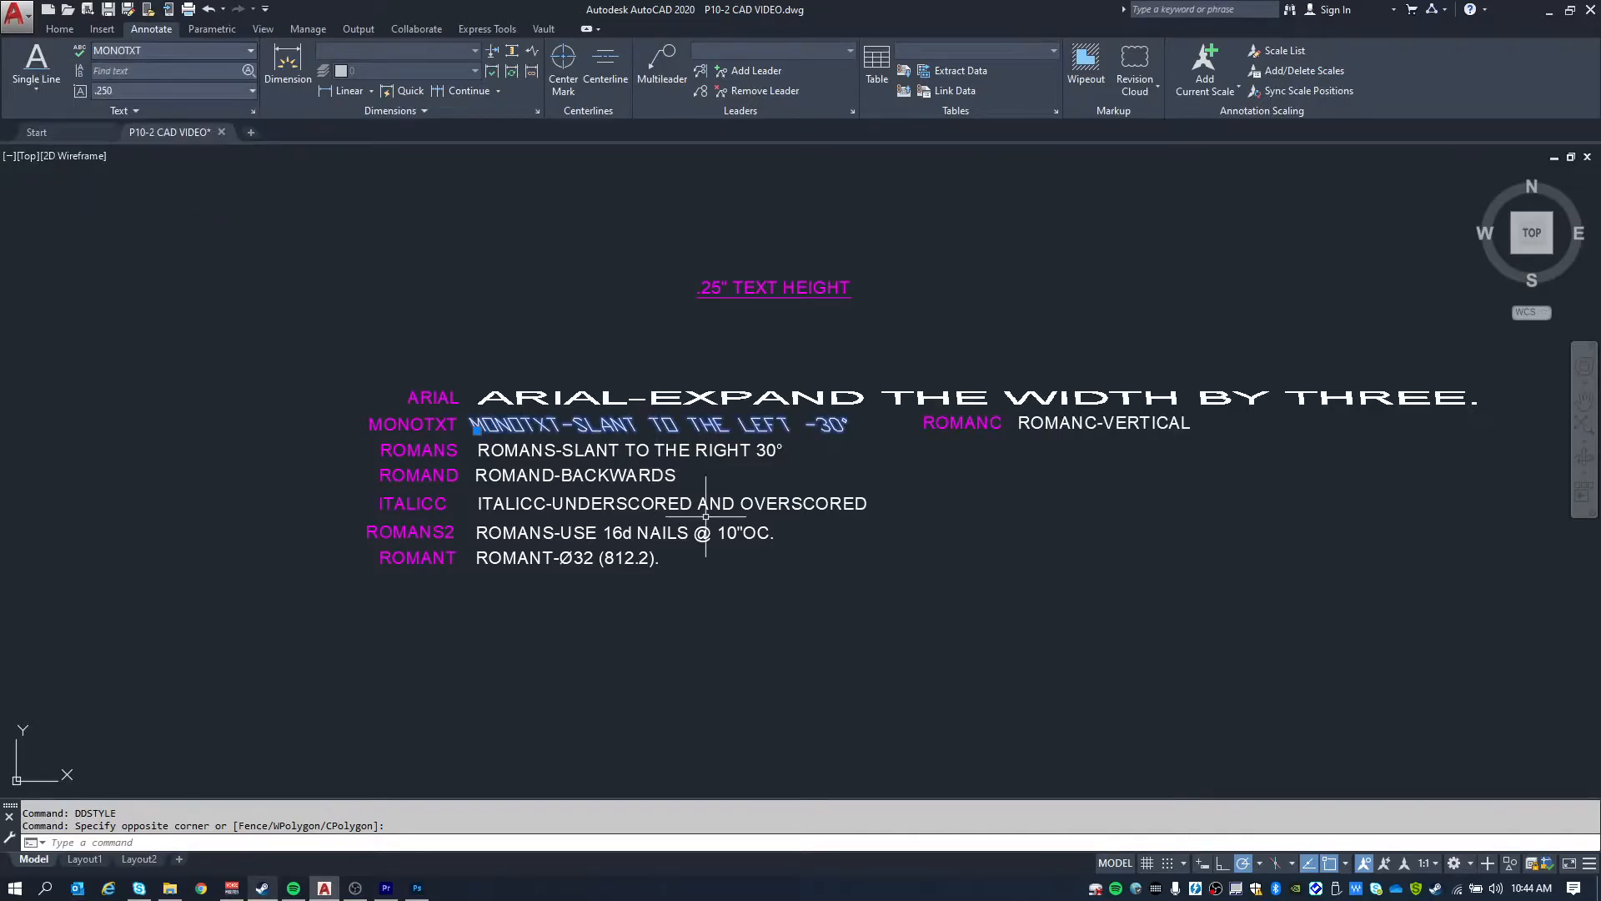
{"action": "key", "text": "Escape"}
{"action": "key", "text": "Escape"}
Reopen the text style settings with DDSTYLE and set the ARIAL style's text height to 0.25.
{"action": "type", "text": "p"}
{"action": "type", "text": "DSTYLE"}
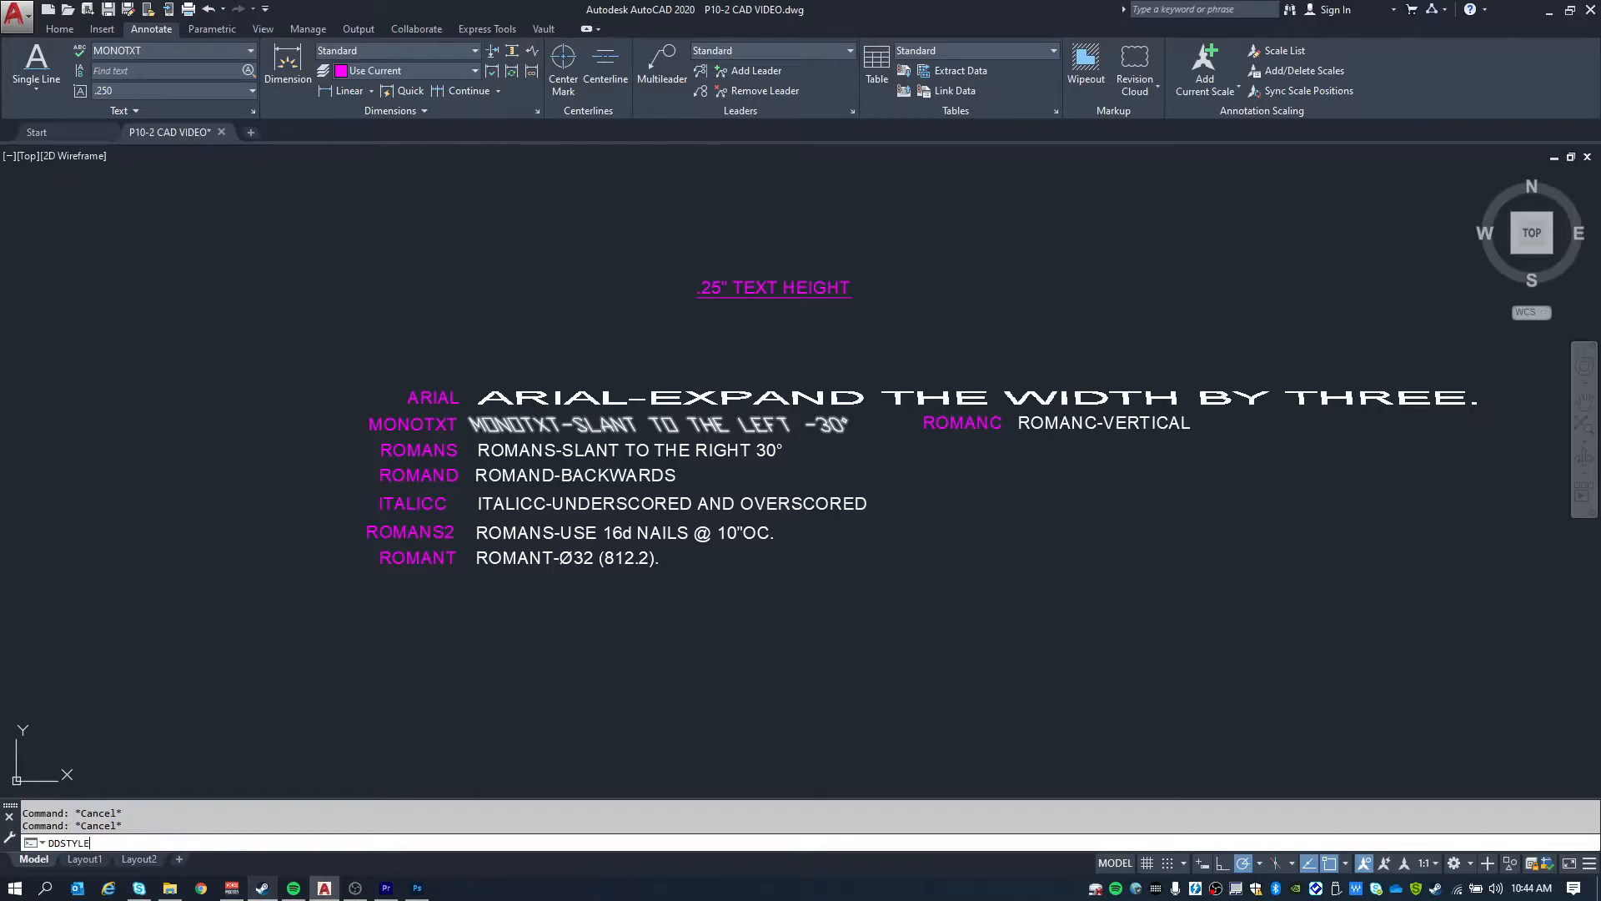
{"action": "key", "text": "Return"}
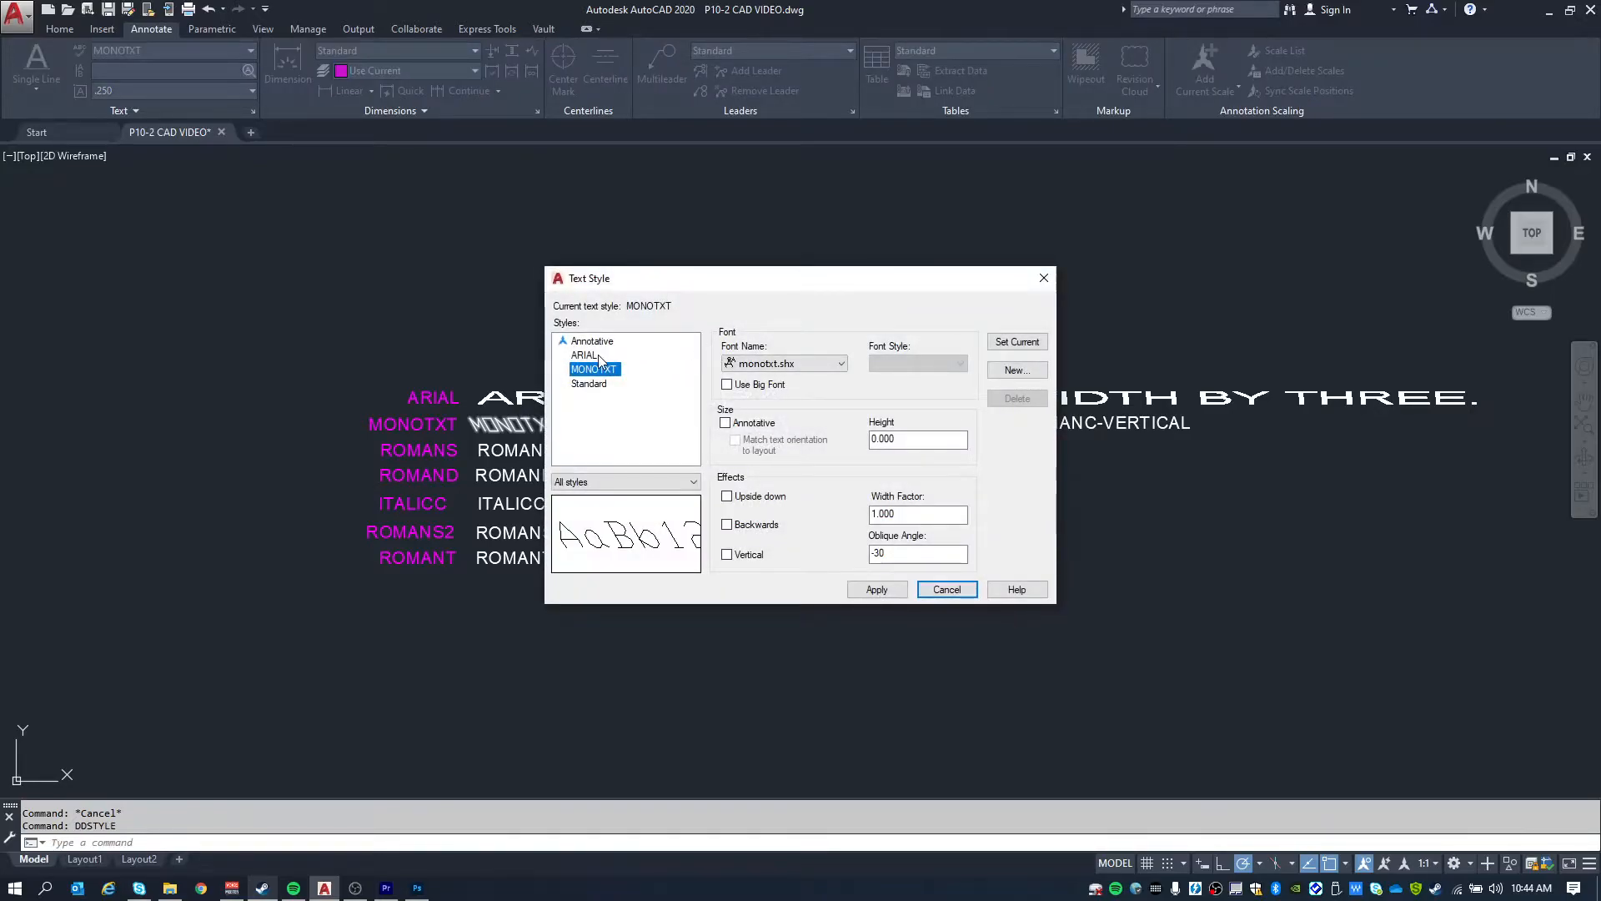
{"action": "left_click", "coordinate": [597, 357]}
{"action": "left_click", "coordinate": [806, 481]}
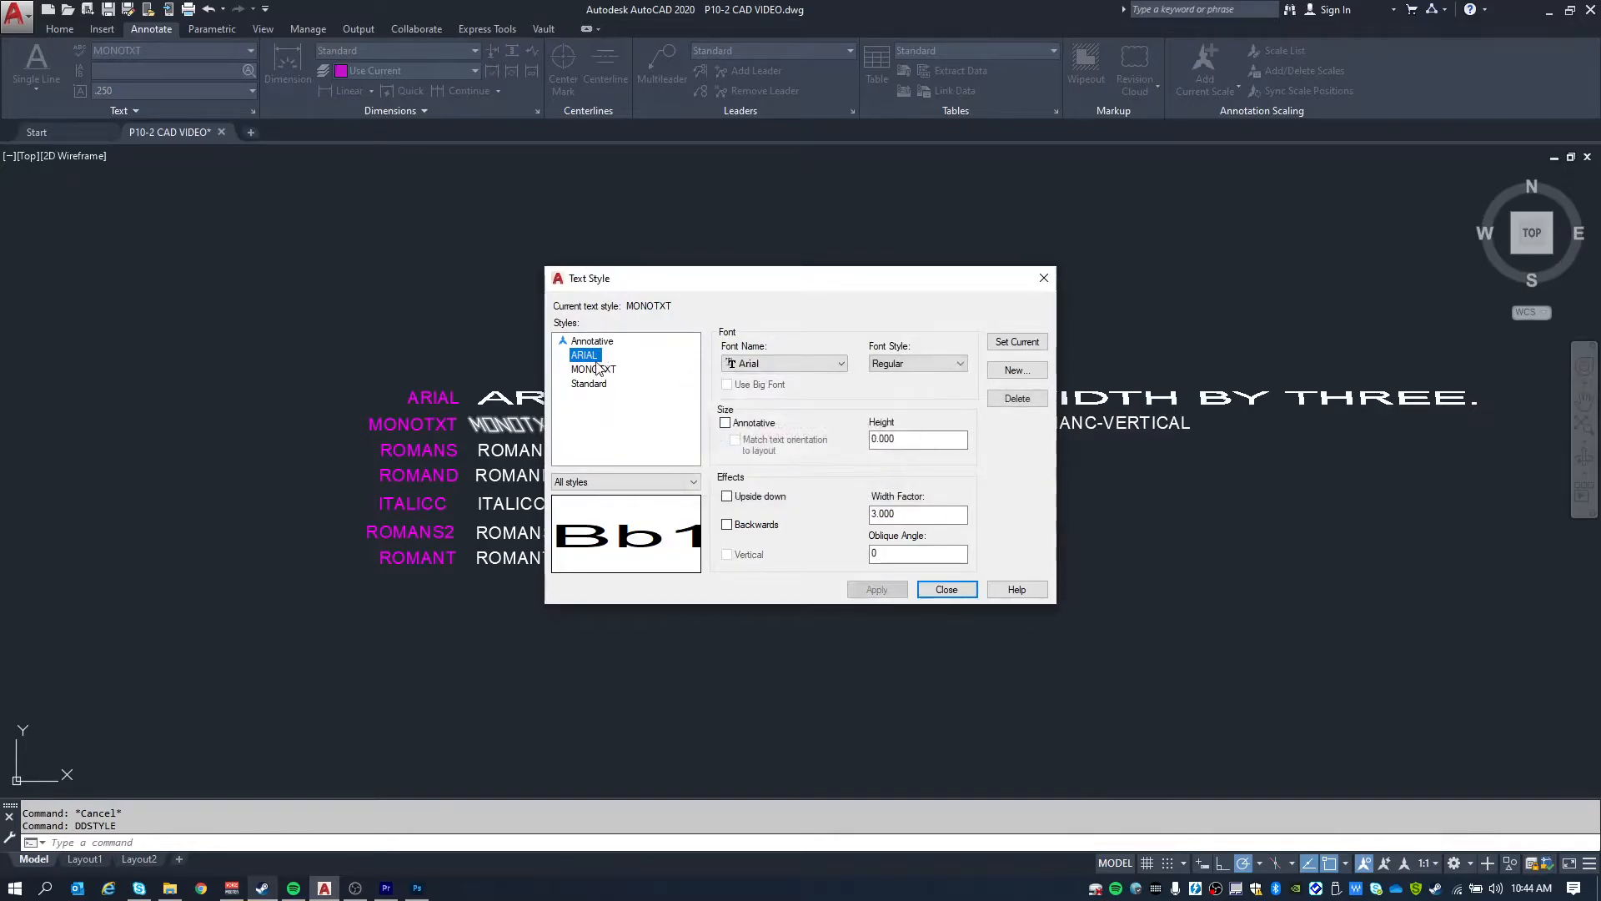
{"action": "left_click", "coordinate": [596, 361]}
{"action": "left_click", "coordinate": [726, 423]}
{"action": "left_click", "coordinate": [725, 423]}
{"action": "double_click", "coordinate": [905, 437]}
{"action": "type", "text": "0.25"}
{"action": "key", "text": "Return"}
Set the MONOTXT style's text height to 0.25, save the style changes and close the text style settings.
{"action": "left_click", "coordinate": [594, 368]}
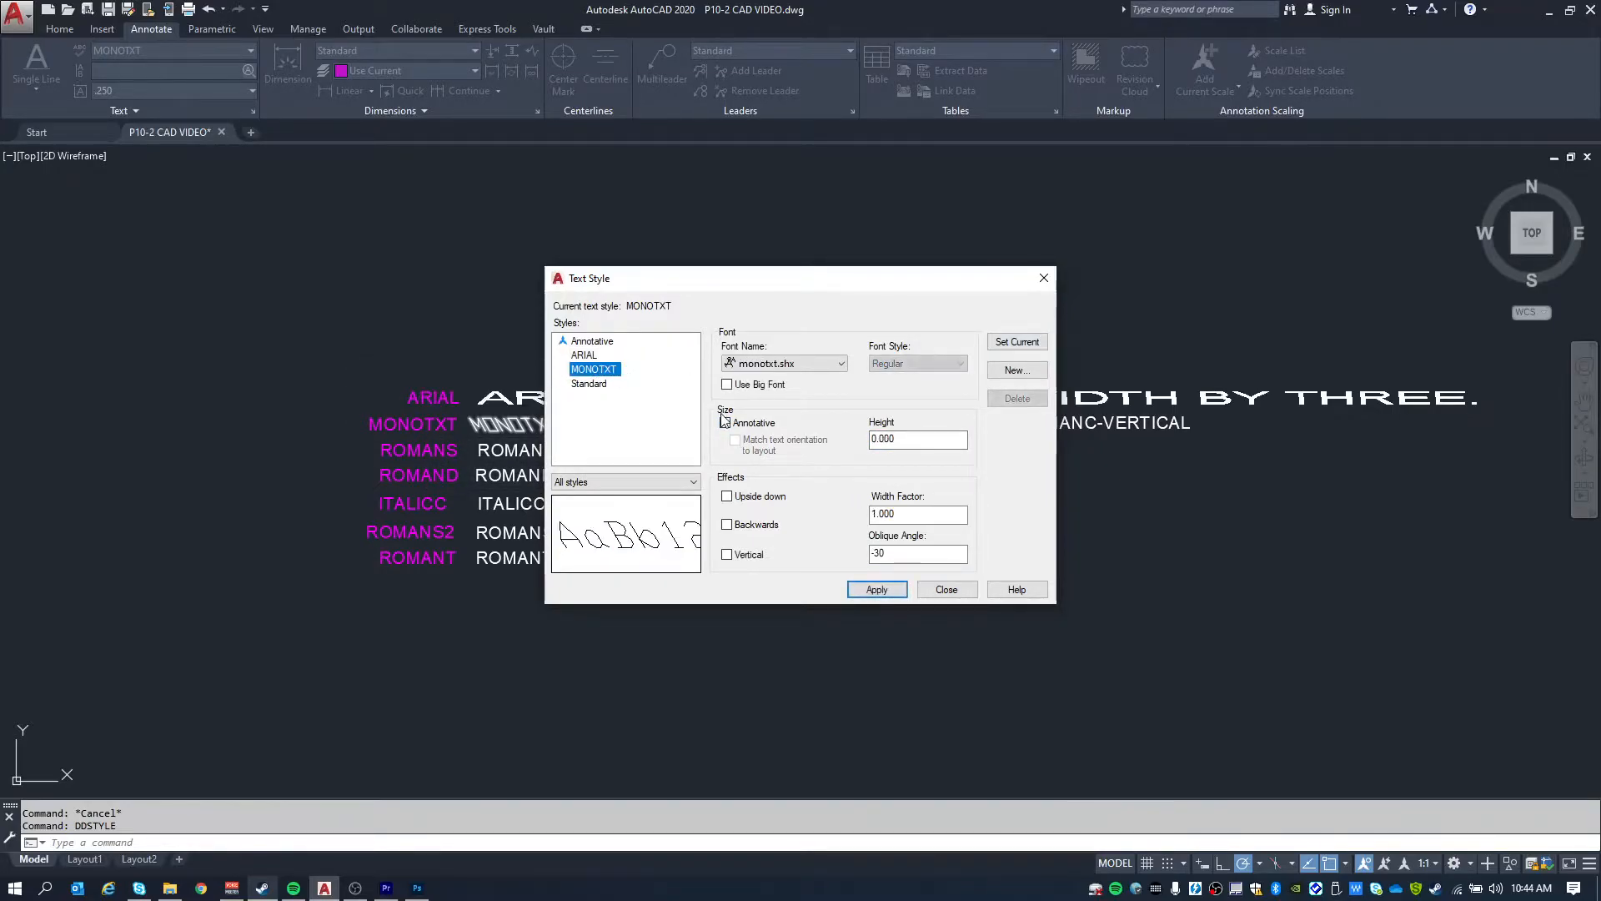
{"action": "double_click", "coordinate": [901, 440]}
{"action": "type", "text": "25"}
{"action": "left_click", "coordinate": [947, 590]}
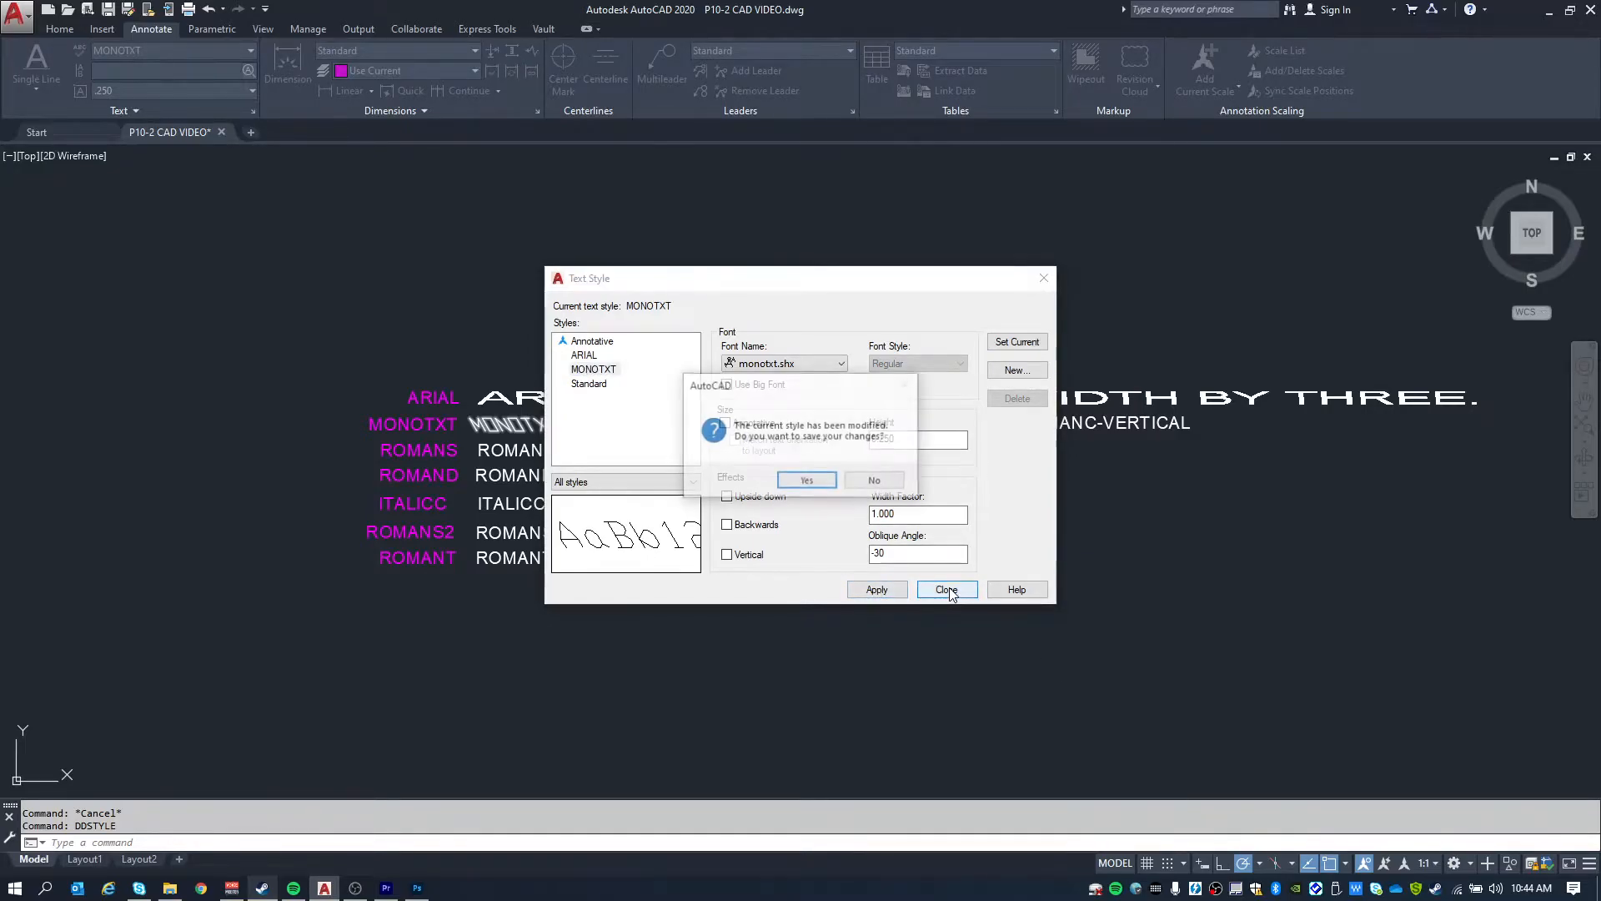
{"action": "left_click", "coordinate": [807, 480]}
{"action": "key", "text": "Escape"}
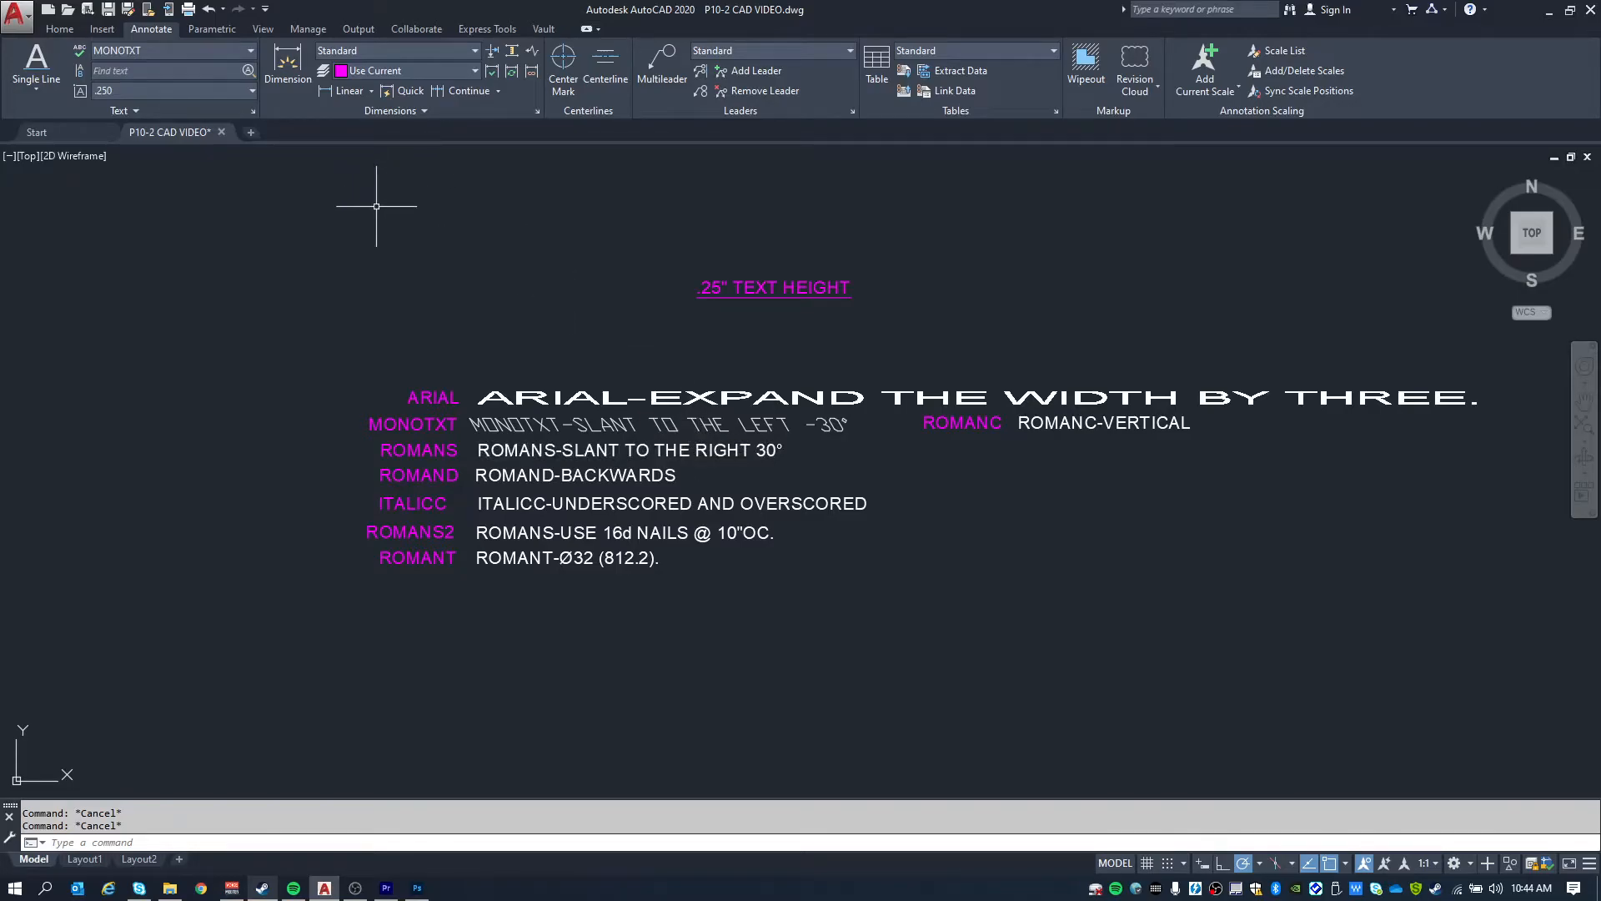
Reopen the text style settings with DDSTYLE and create a new style named ROMANS, saving the pending style changes.
{"action": "left_click", "coordinate": [506, 450]}
{"action": "type", "text": "DDSTYLE"}
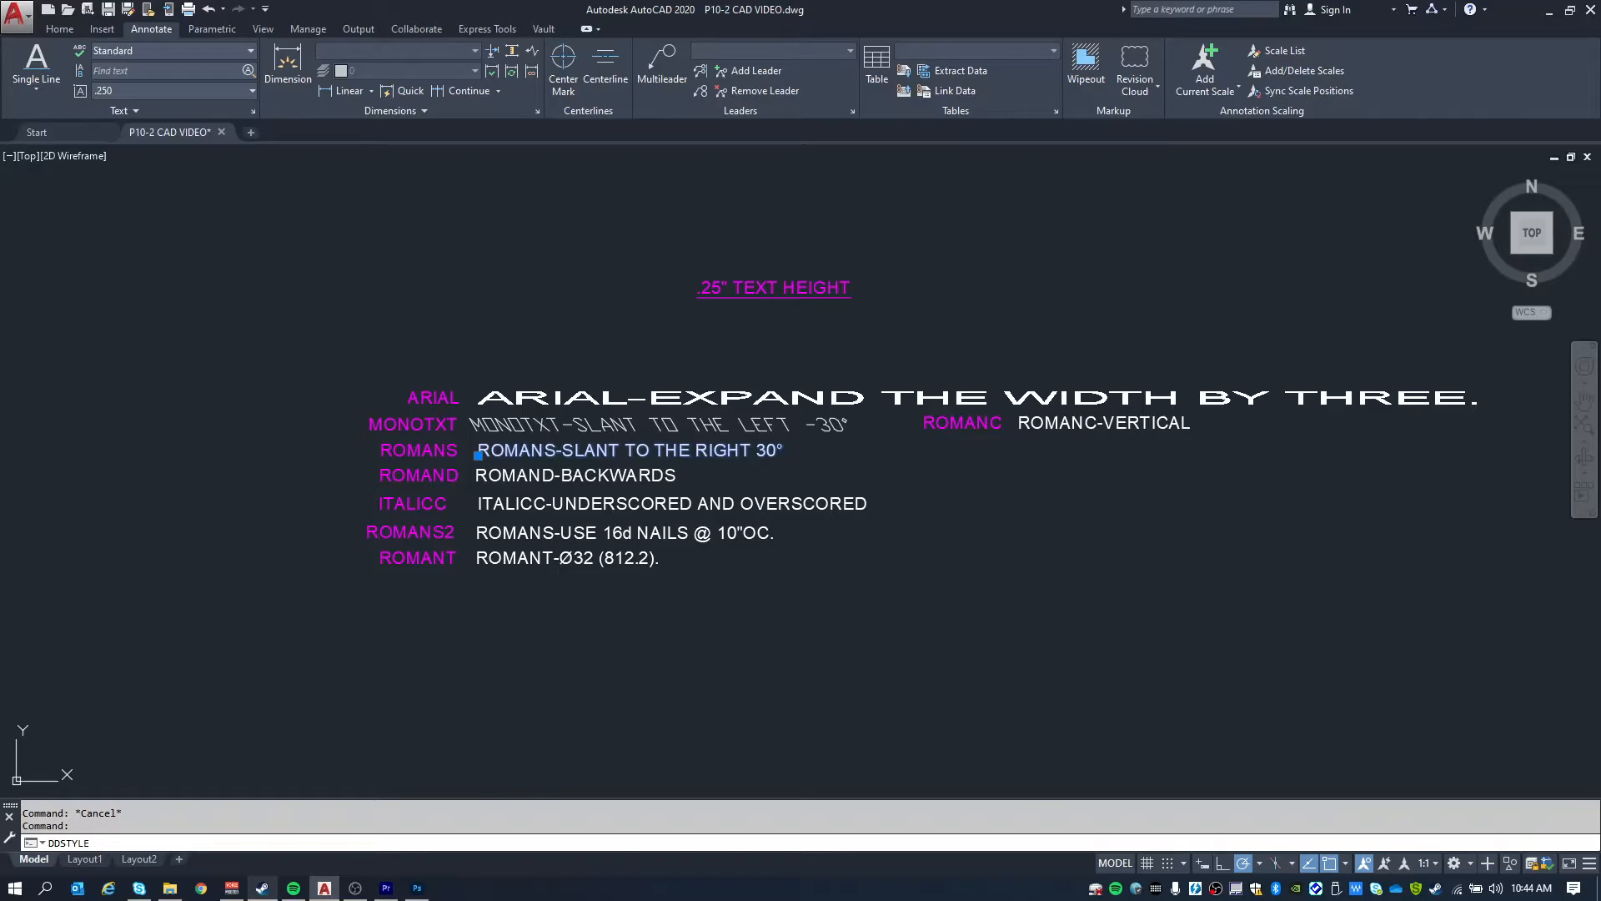
{"action": "key", "text": "Return"}
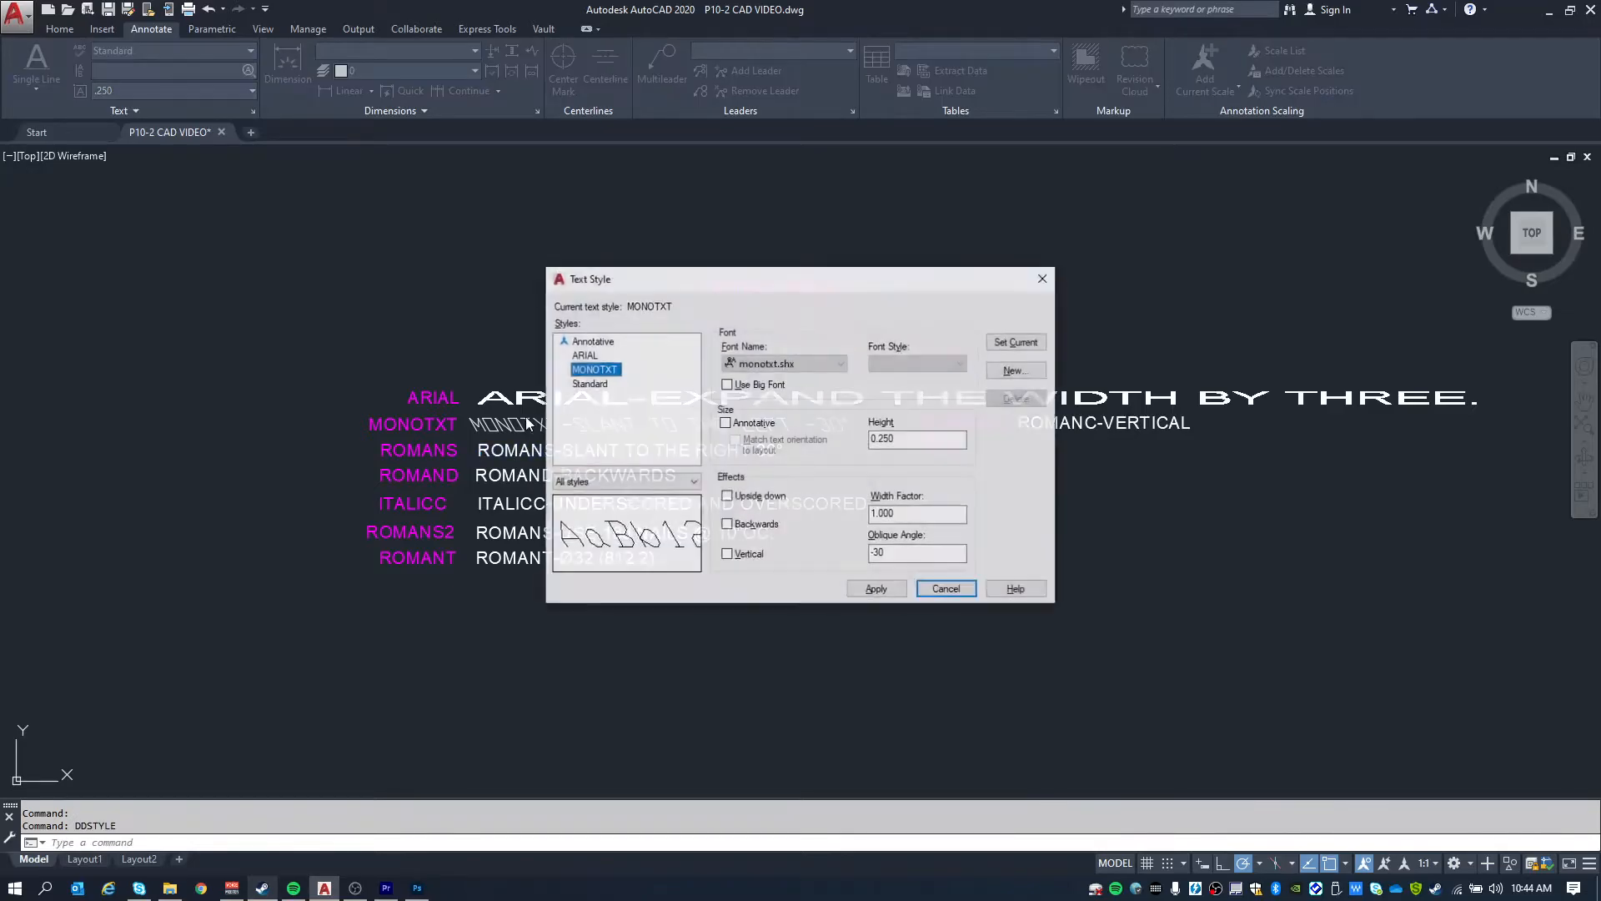
{"action": "left_click", "coordinate": [1018, 371]}
{"action": "left_click", "coordinate": [807, 479]}
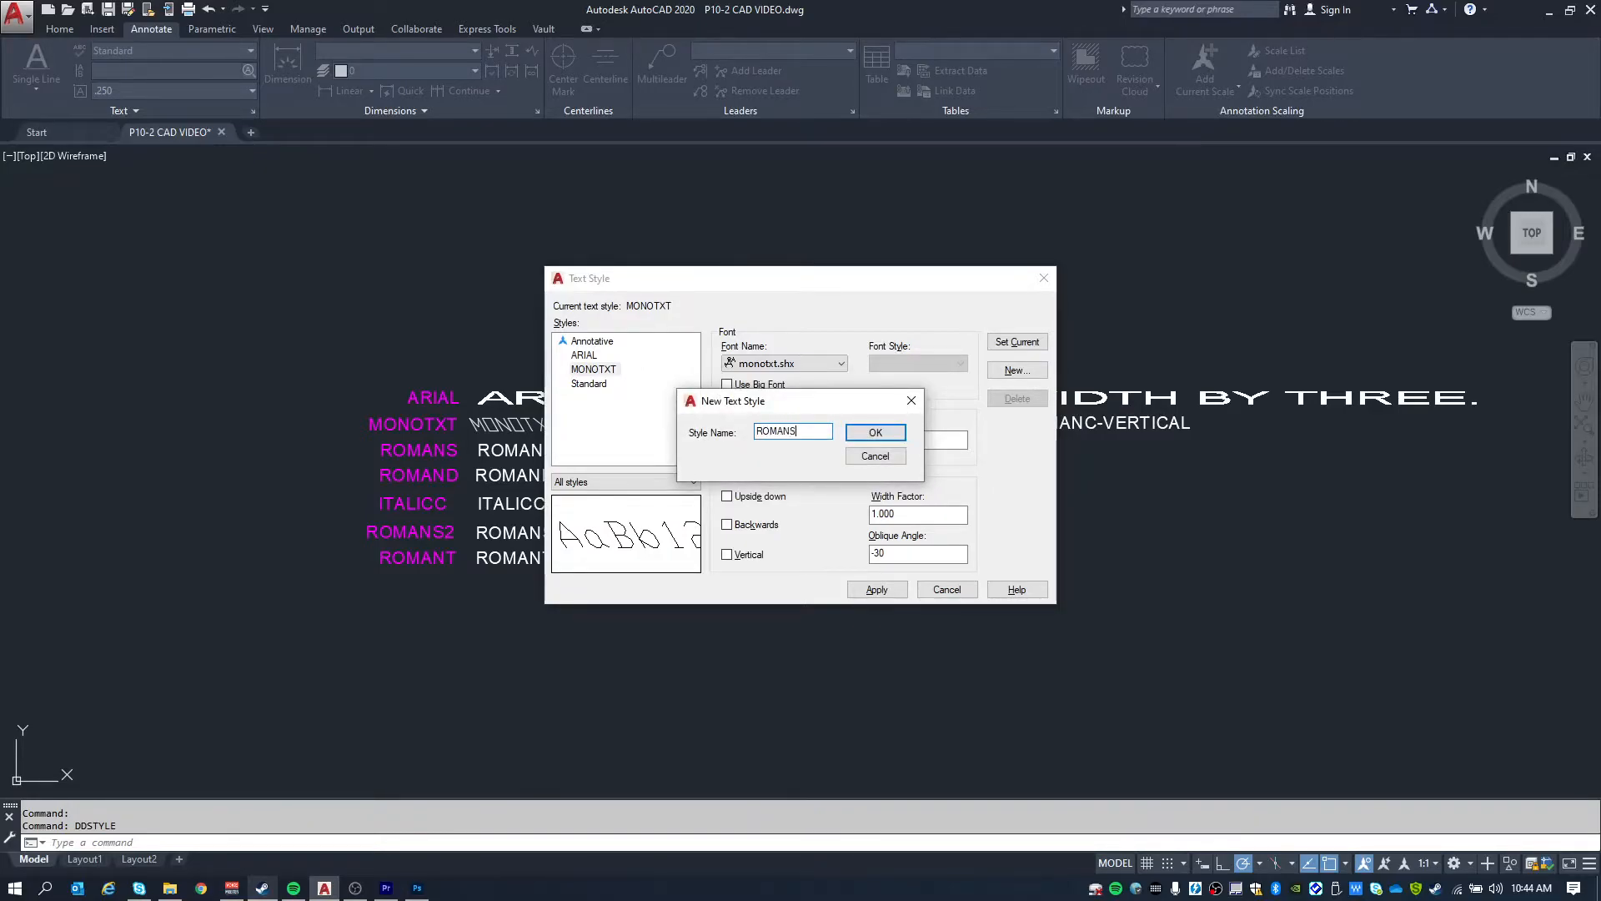
{"action": "left_click", "coordinate": [874, 432]}
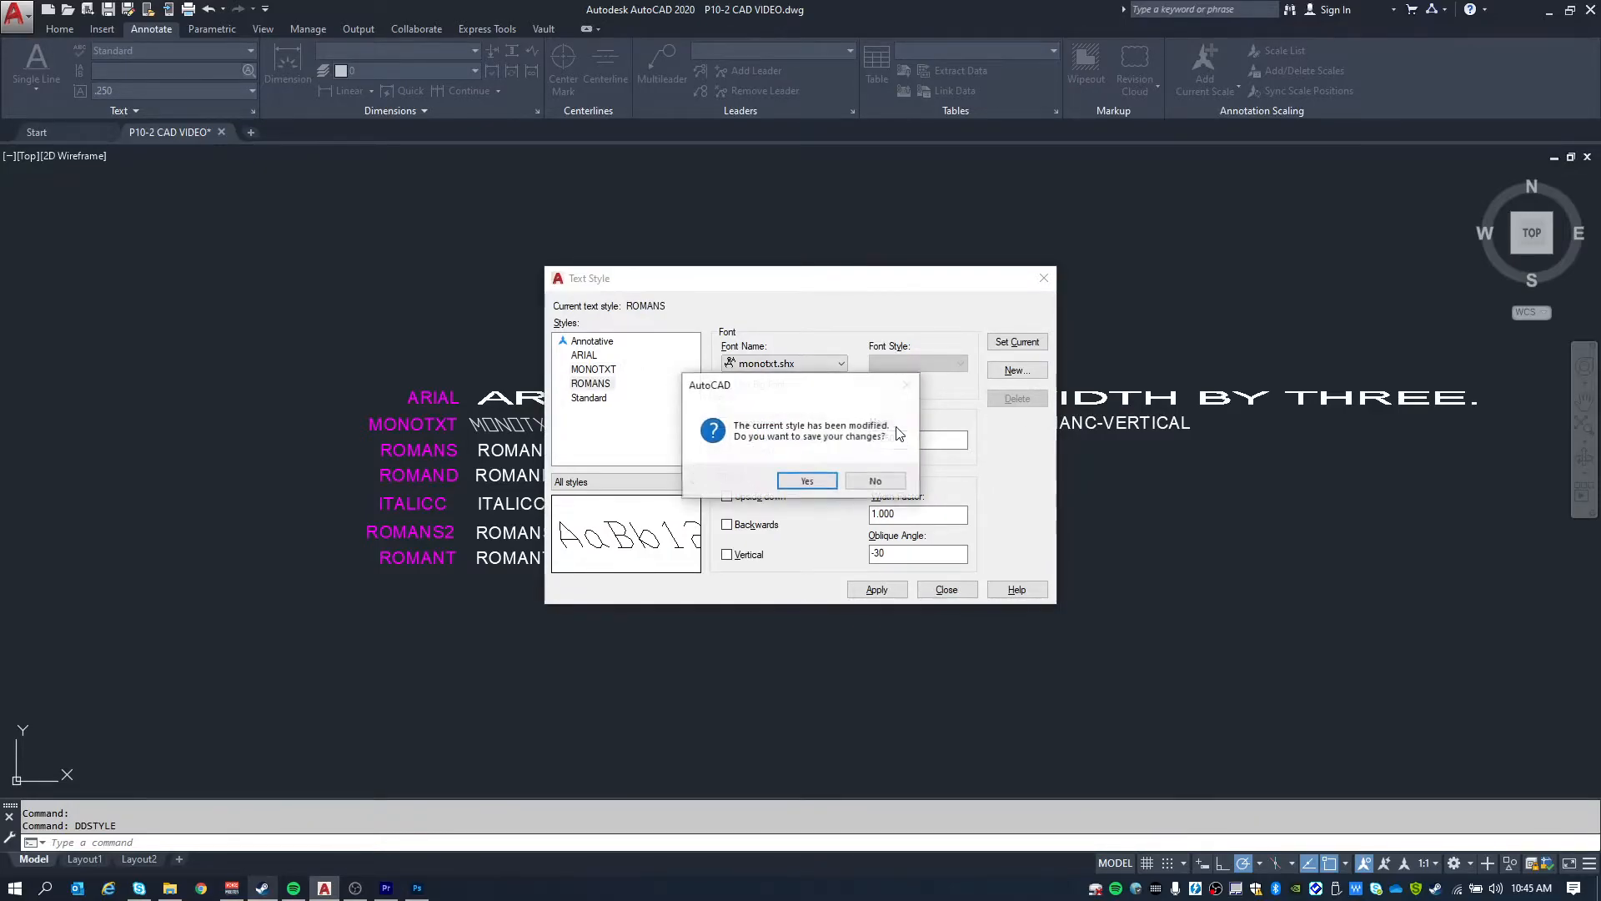
{"action": "left_click", "coordinate": [807, 481]}
Assign the romans.shx font to the ROMANS style and move the dialog clear of the text lines.
{"action": "left_click", "coordinate": [801, 363]}
{"action": "left_click_drag", "start_coordinate": [903, 518], "coordinate": [907, 532]}
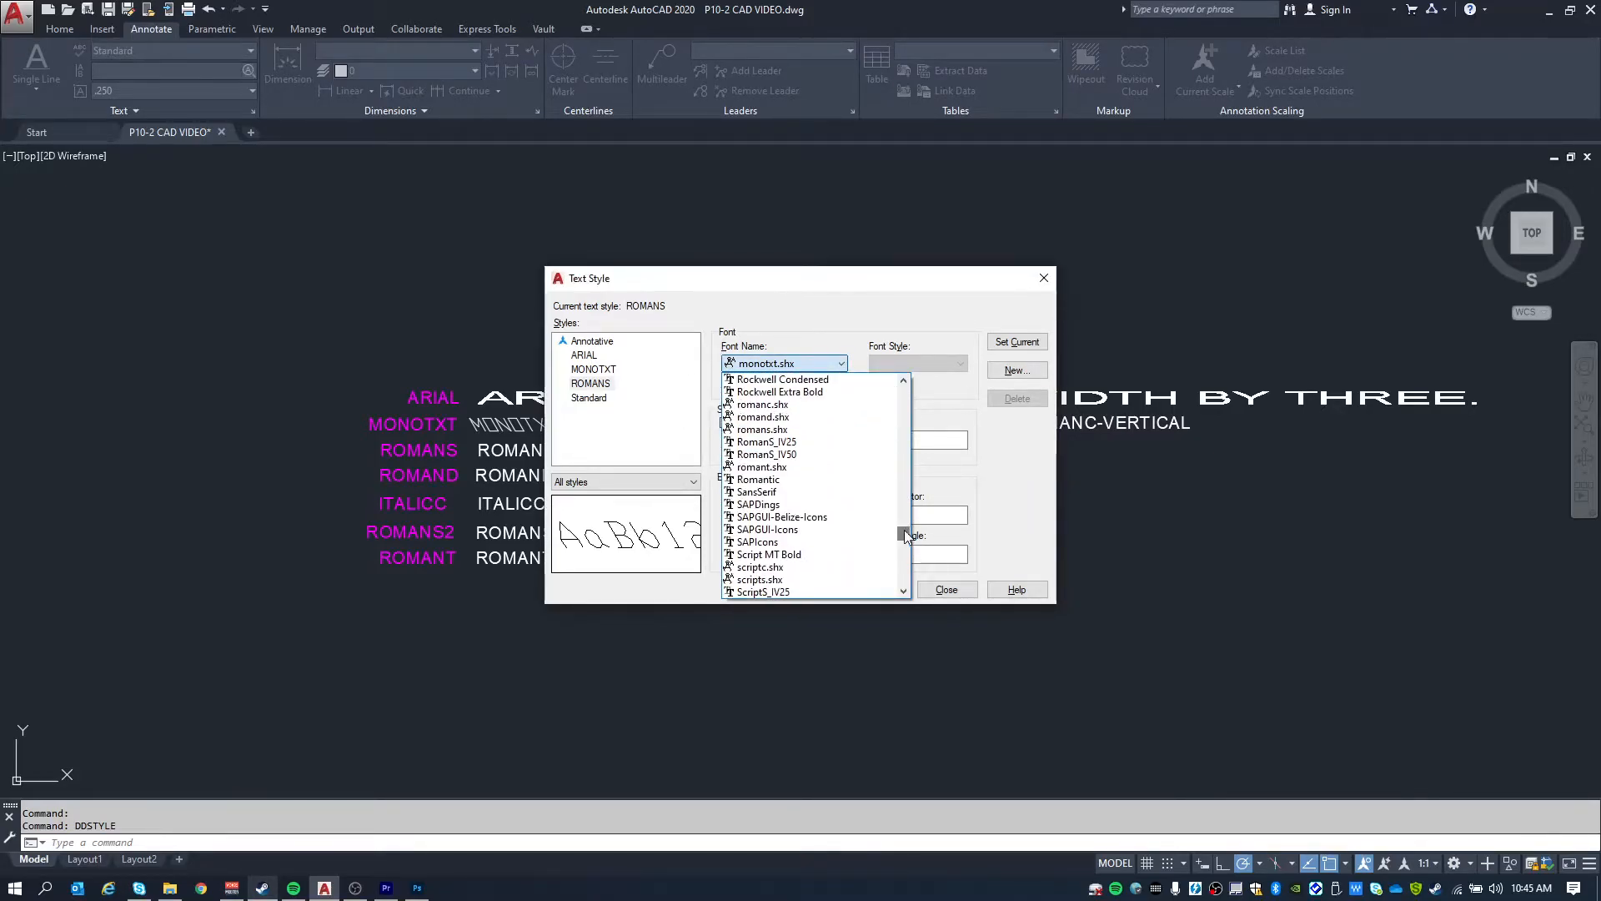
{"action": "left_click", "coordinate": [767, 431]}
{"action": "left_click_drag", "start_coordinate": [760, 281], "coordinate": [1045, 276]}
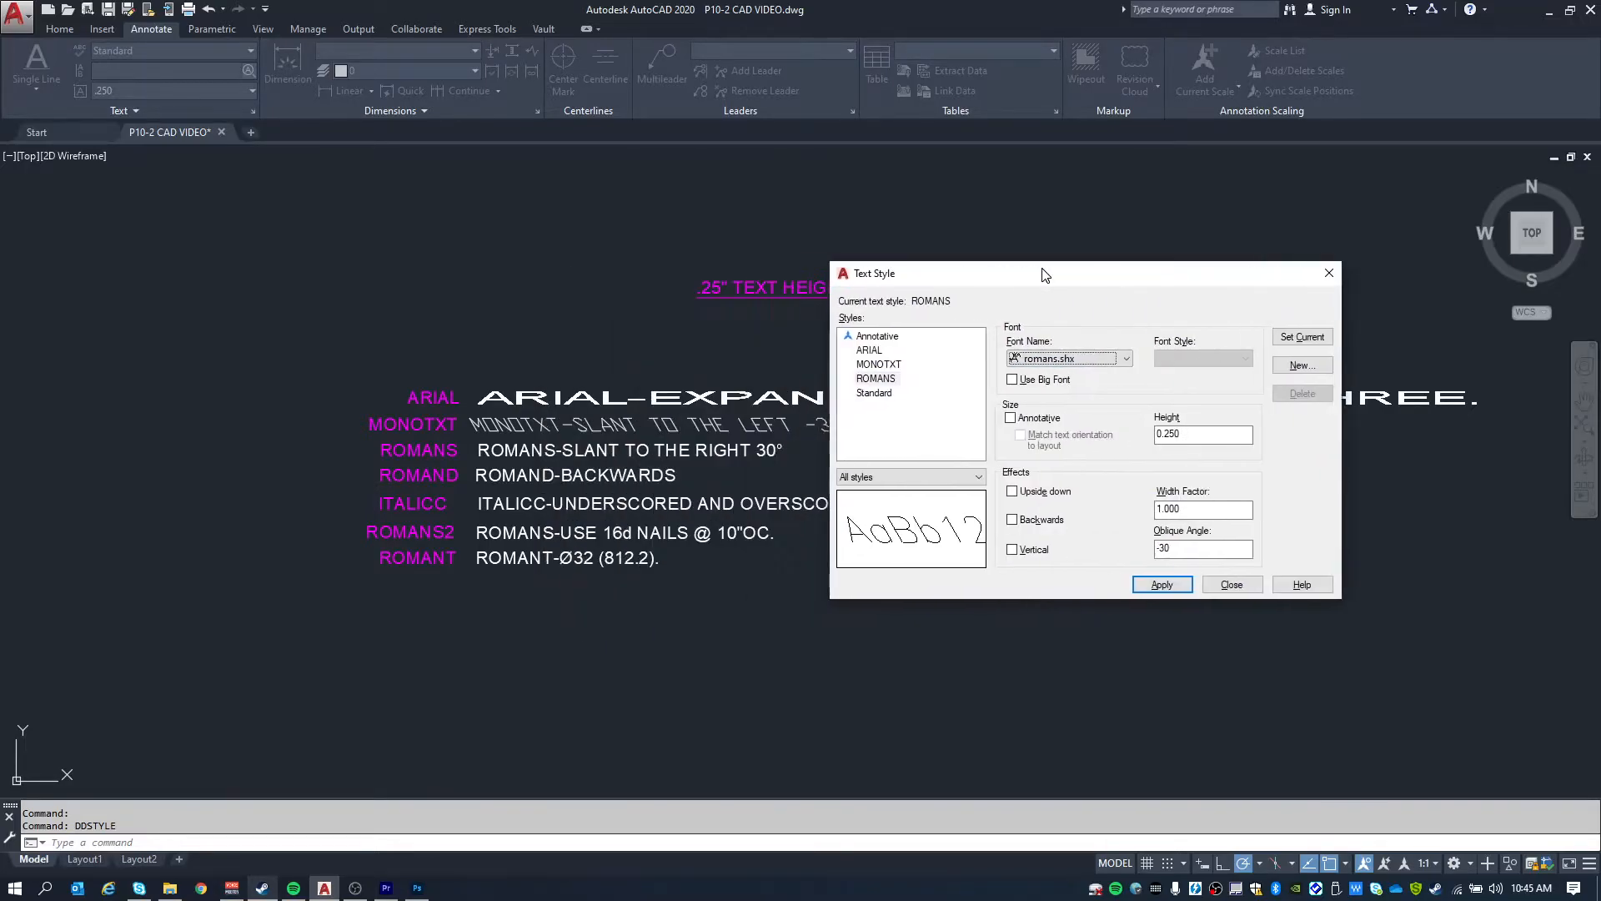
Set the ROMANS style's oblique angle to 30, apply the change and close the text style settings.
{"action": "left_click_drag", "start_coordinate": [1222, 548], "coordinate": [1132, 547]}
{"action": "type", "text": "30"}
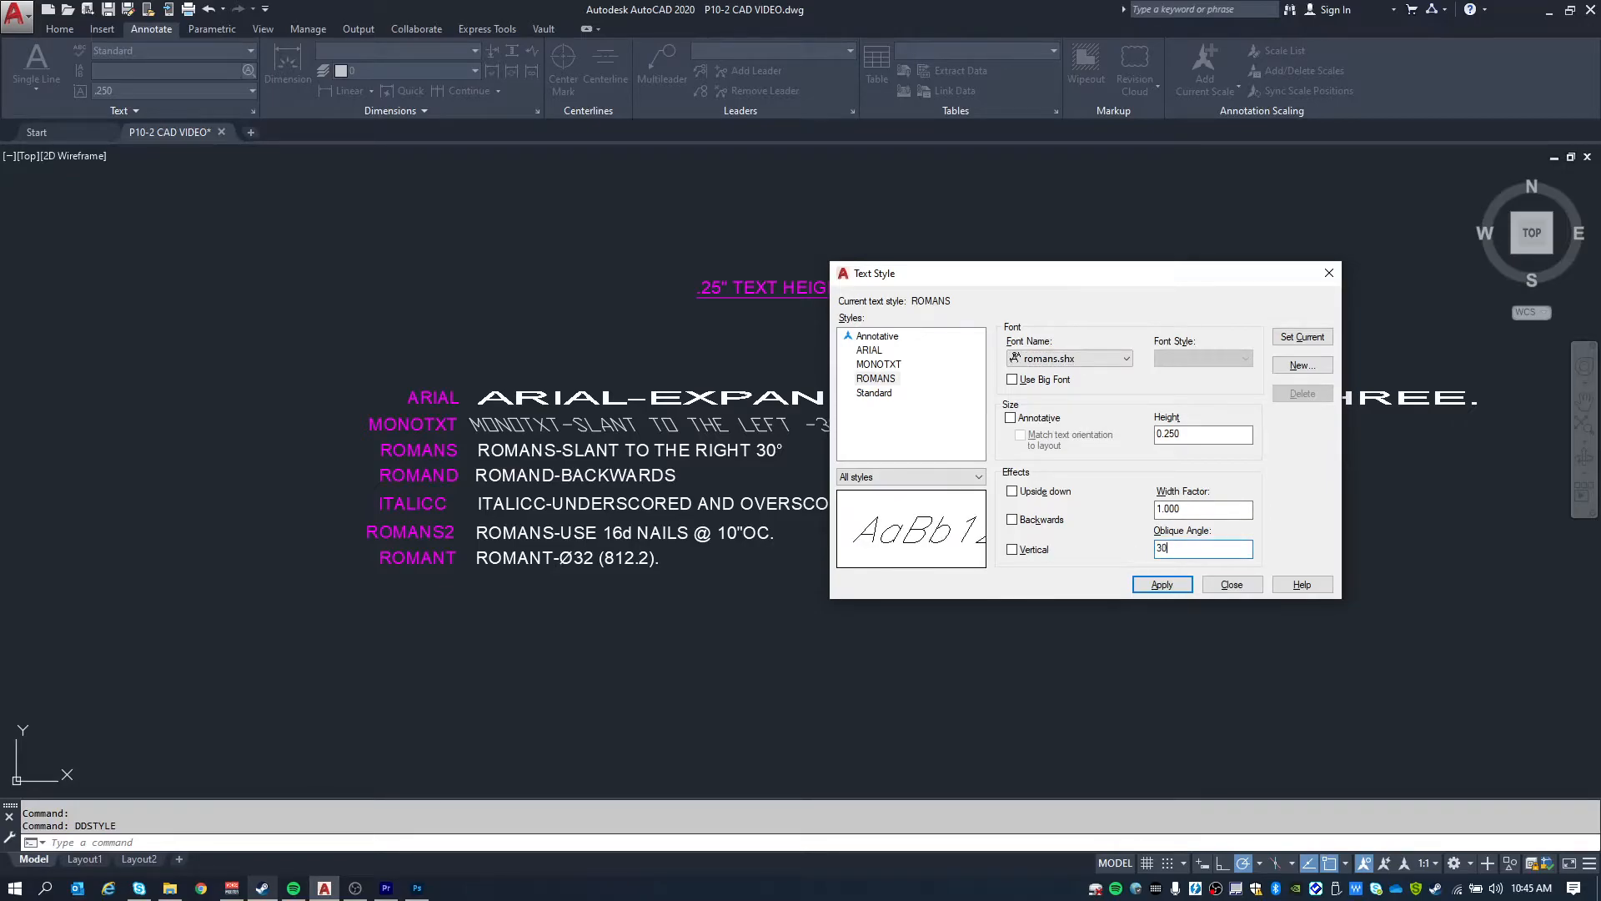
{"action": "left_click", "coordinate": [1162, 584]}
{"action": "left_click", "coordinate": [1216, 584]}
Apply the ROMANS text style to the "ROMANS-SLANT TO THE RIGHT 30°" line and clear the selection.
{"action": "left_click", "coordinate": [548, 450]}
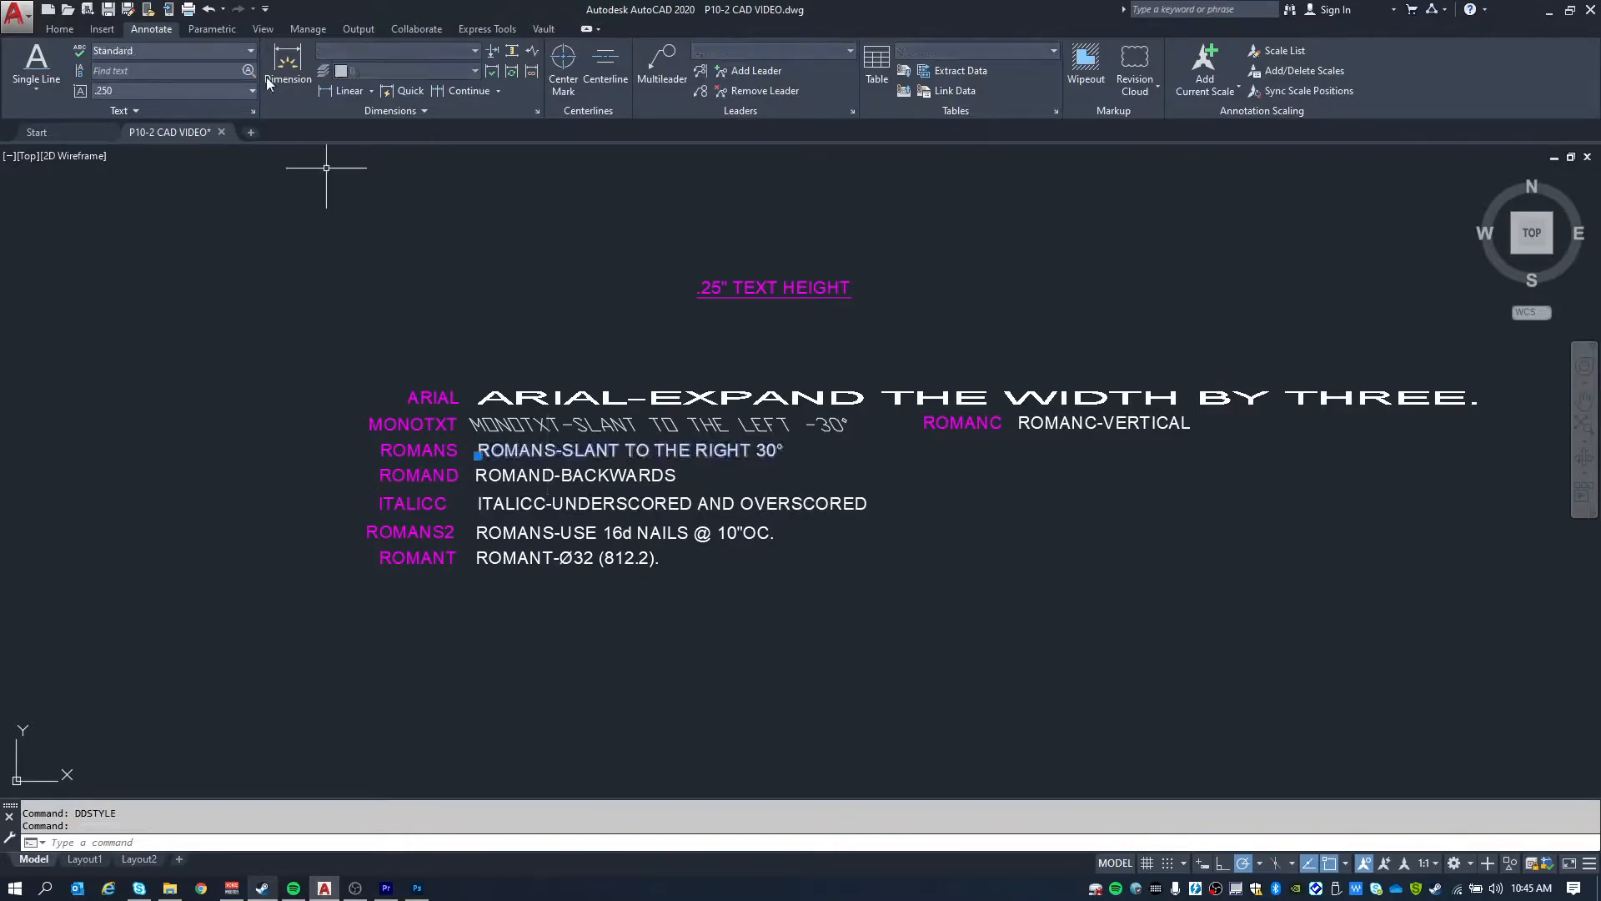
{"action": "left_click", "coordinate": [197, 54]}
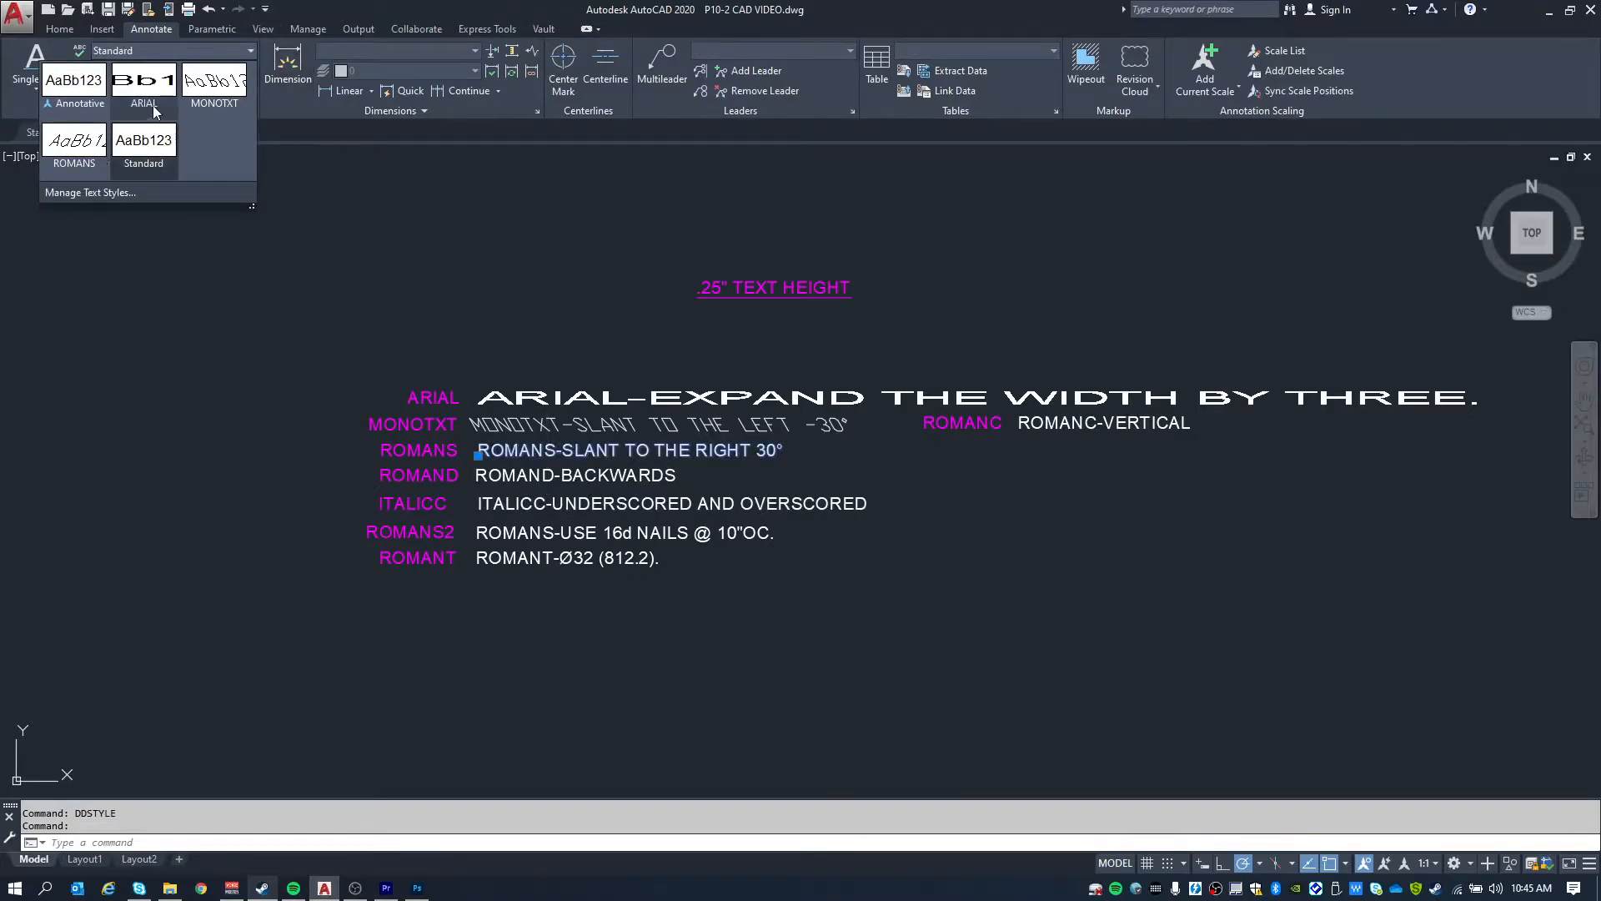
{"action": "left_click", "coordinate": [66, 140]}
{"action": "key", "text": "Escape"}
{"action": "key", "text": "Escape"}
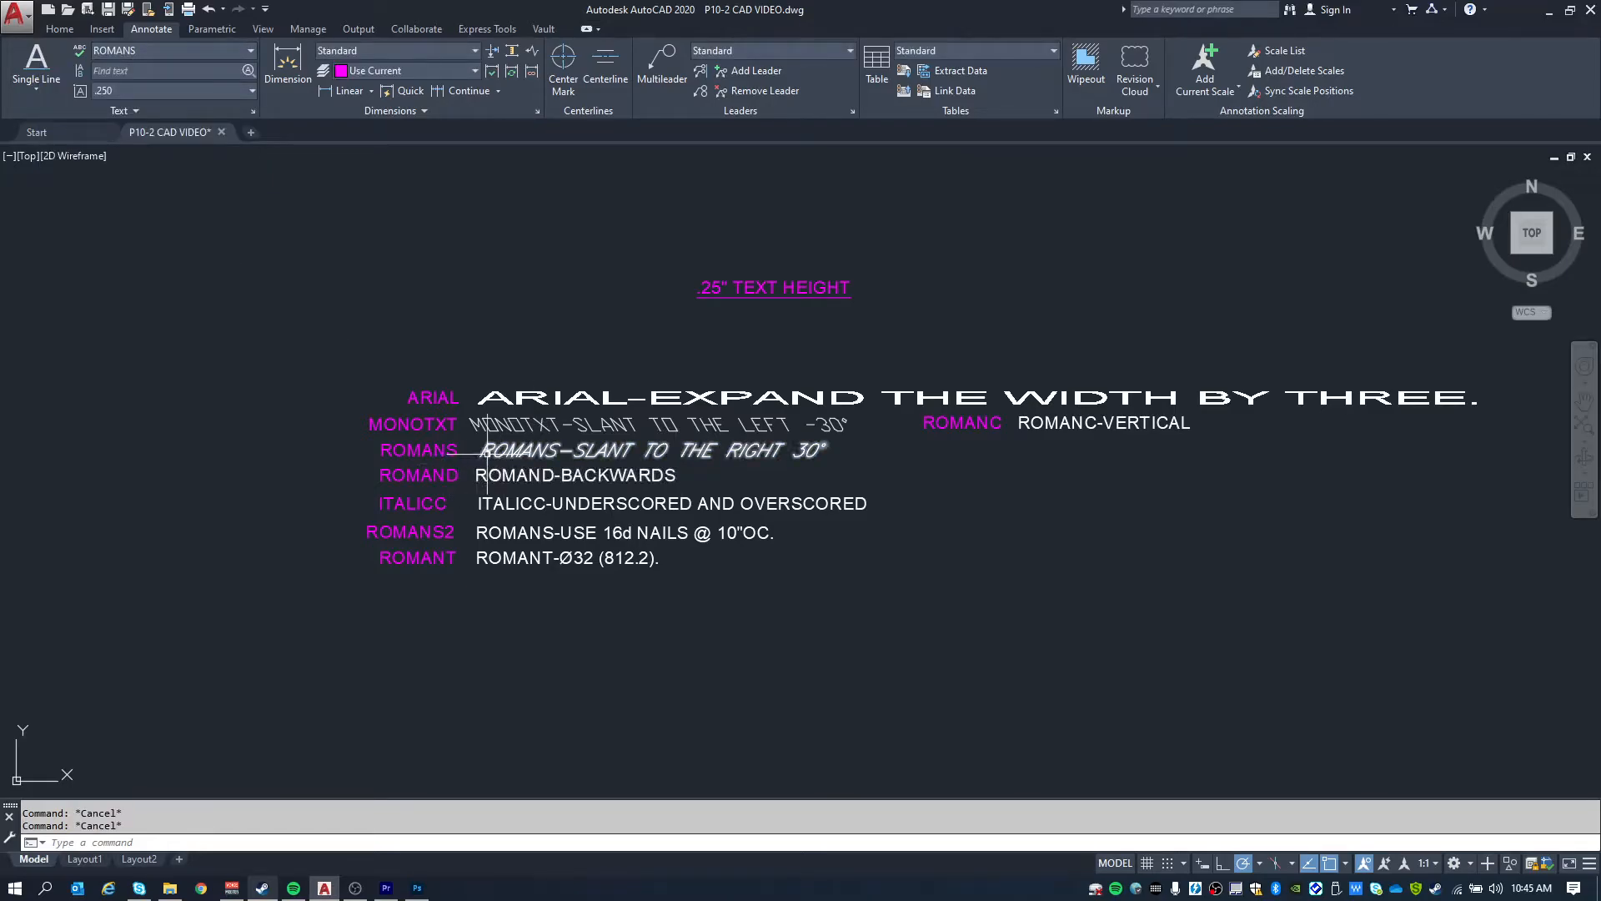
{"action": "left_click", "coordinate": [644, 441]}
{"action": "left_click", "coordinate": [576, 458]}
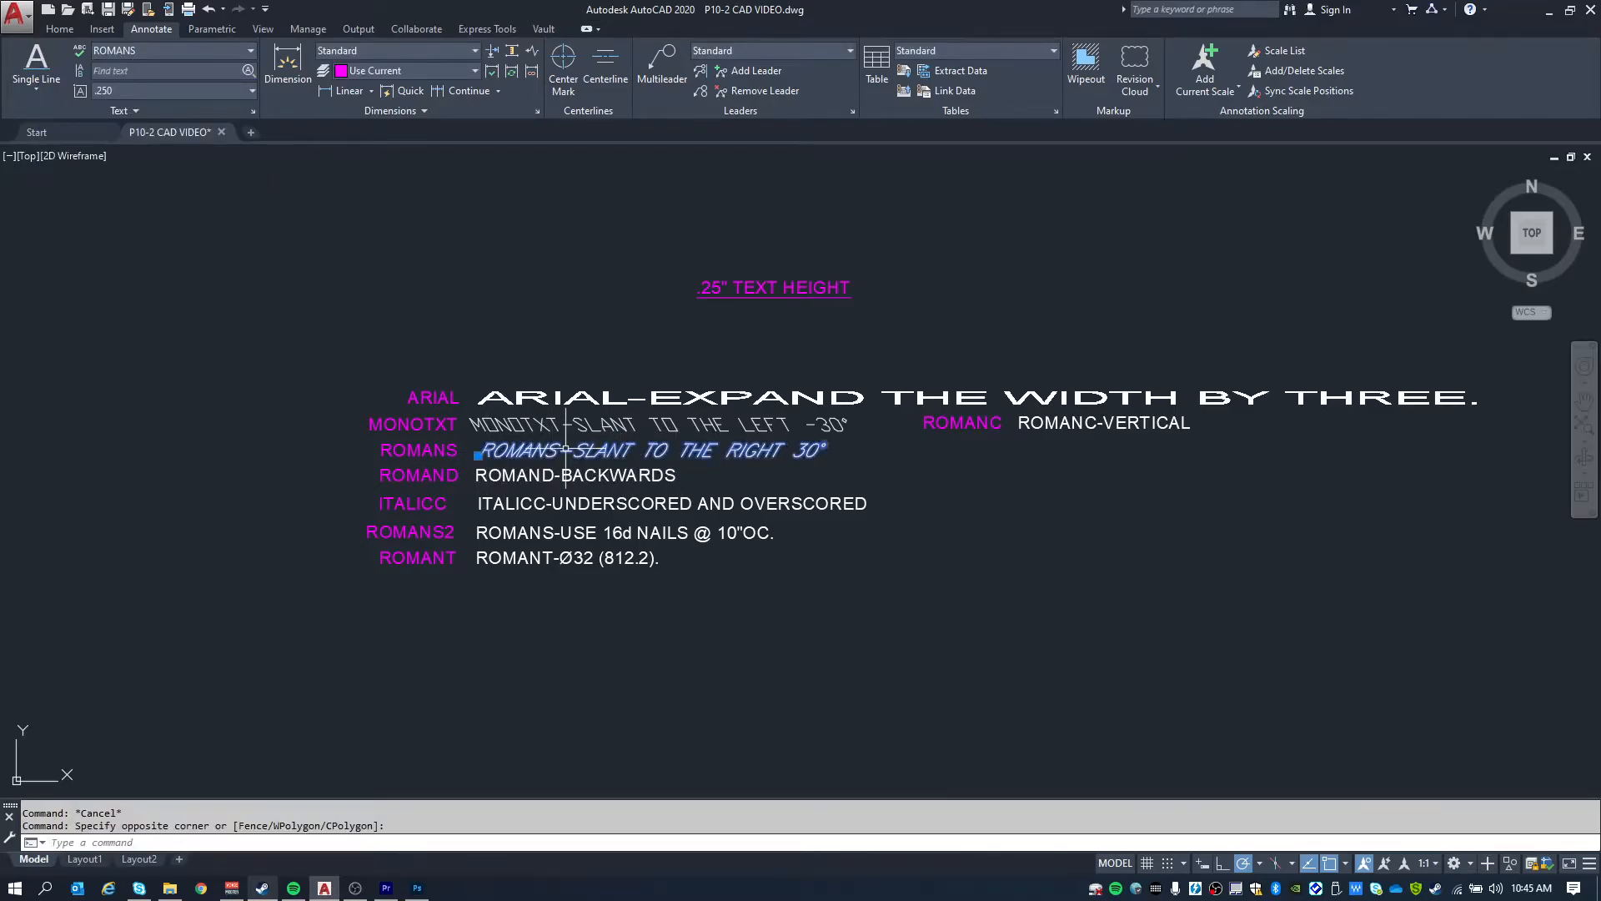
{"action": "type", "text": "DDSTYE"}
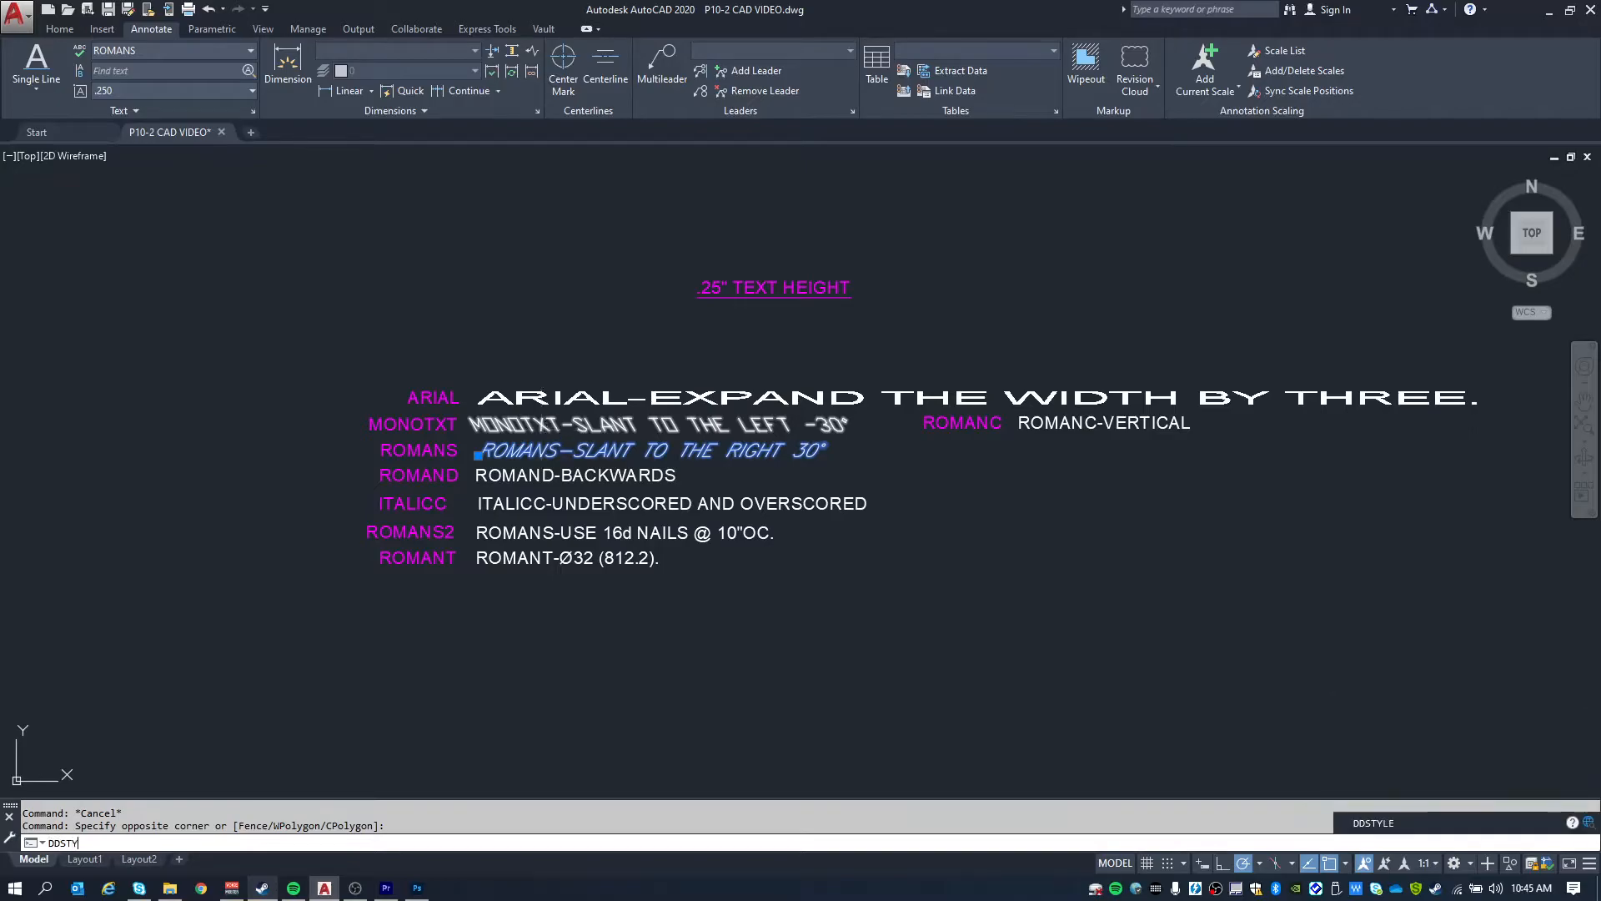
{"action": "key", "text": "BackSpace"}
{"action": "type", "text": "LE"}
{"action": "key", "text": "Return"}
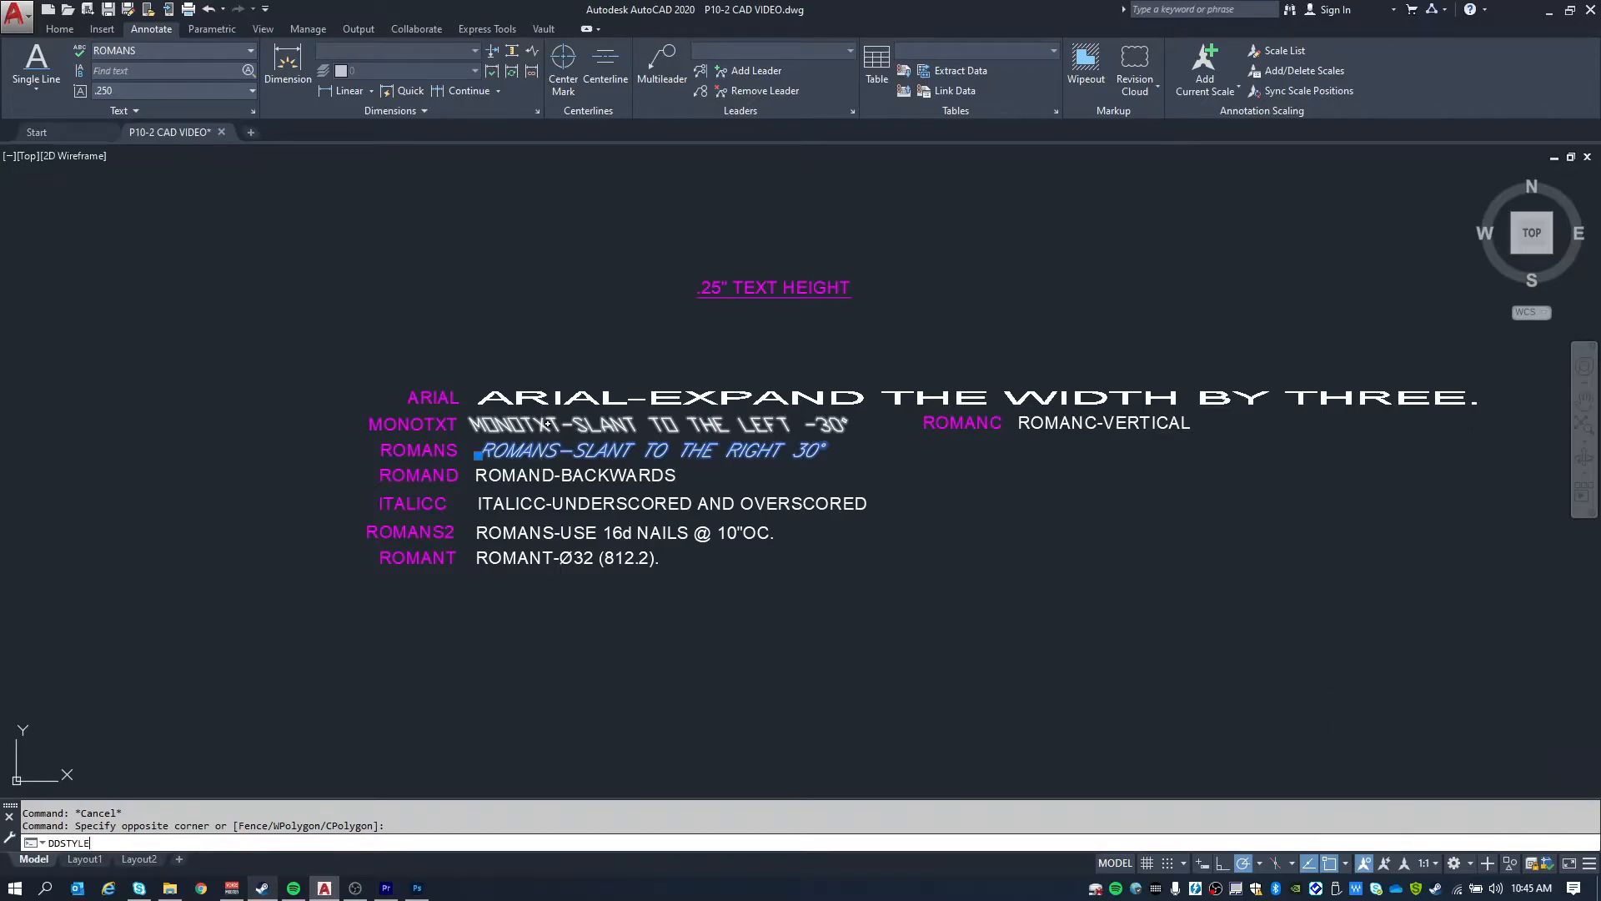
{"action": "key", "text": "Return"}
{"action": "left_click", "coordinate": [947, 589]}
{"action": "key", "text": "Escape"}
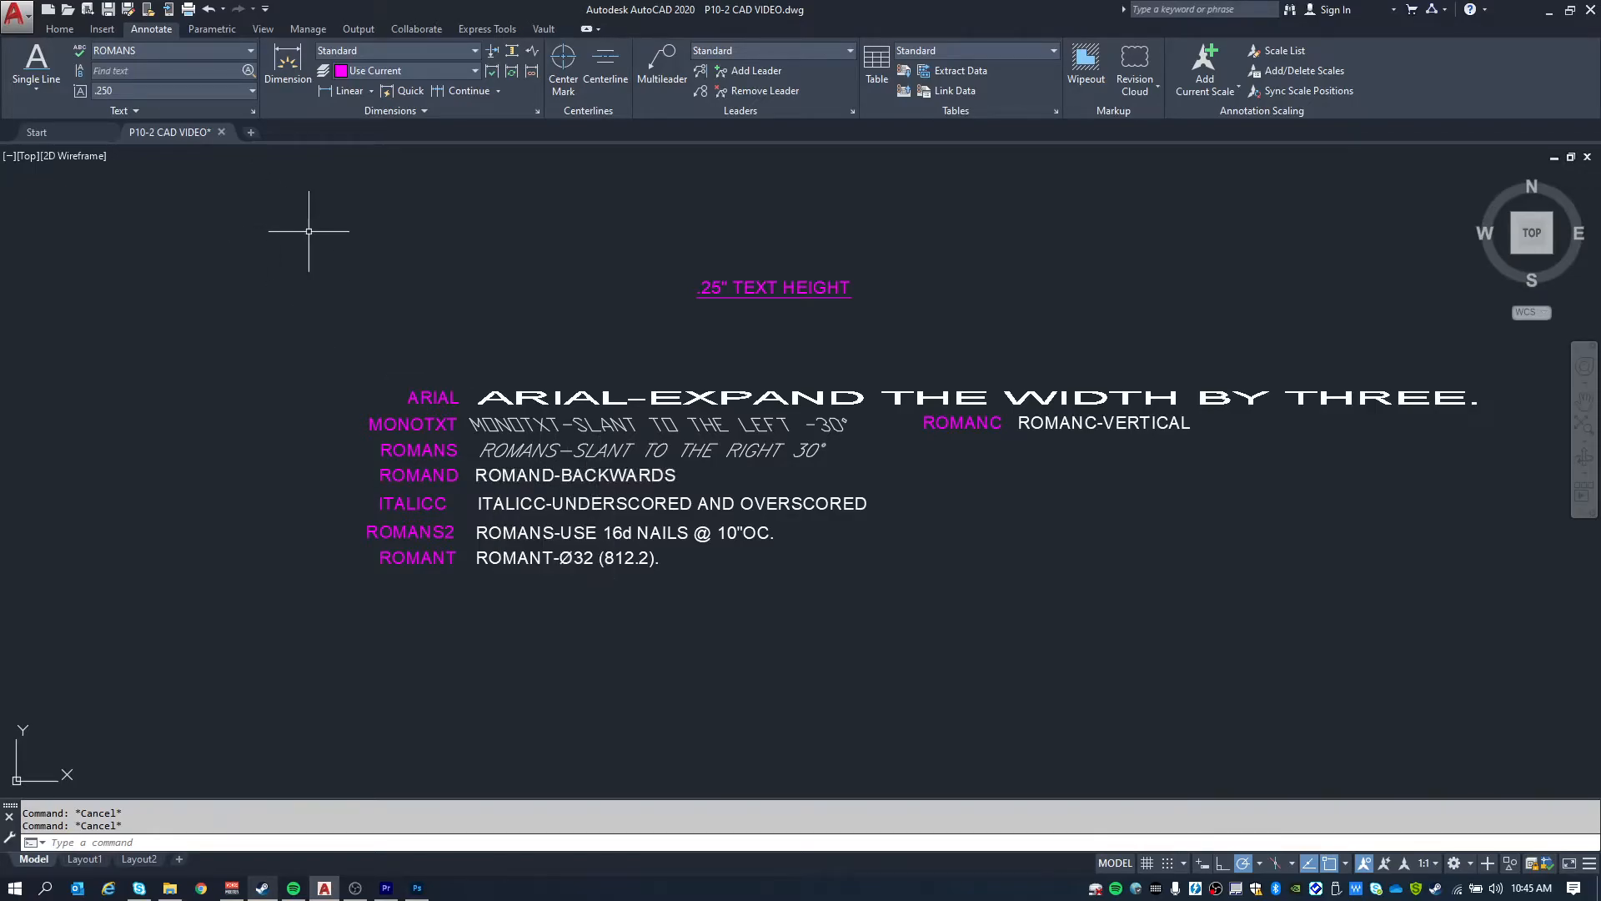
Open the text style settings with DDSTYLE and create a new style named ROMAND.
{"action": "type", "text": "DDSTYLE"}
{"action": "key", "text": "Return"}
{"action": "type", "text": "SSSTYLE"}
{"action": "key", "text": "Return"}
{"action": "left_click", "coordinate": [1007, 378]}
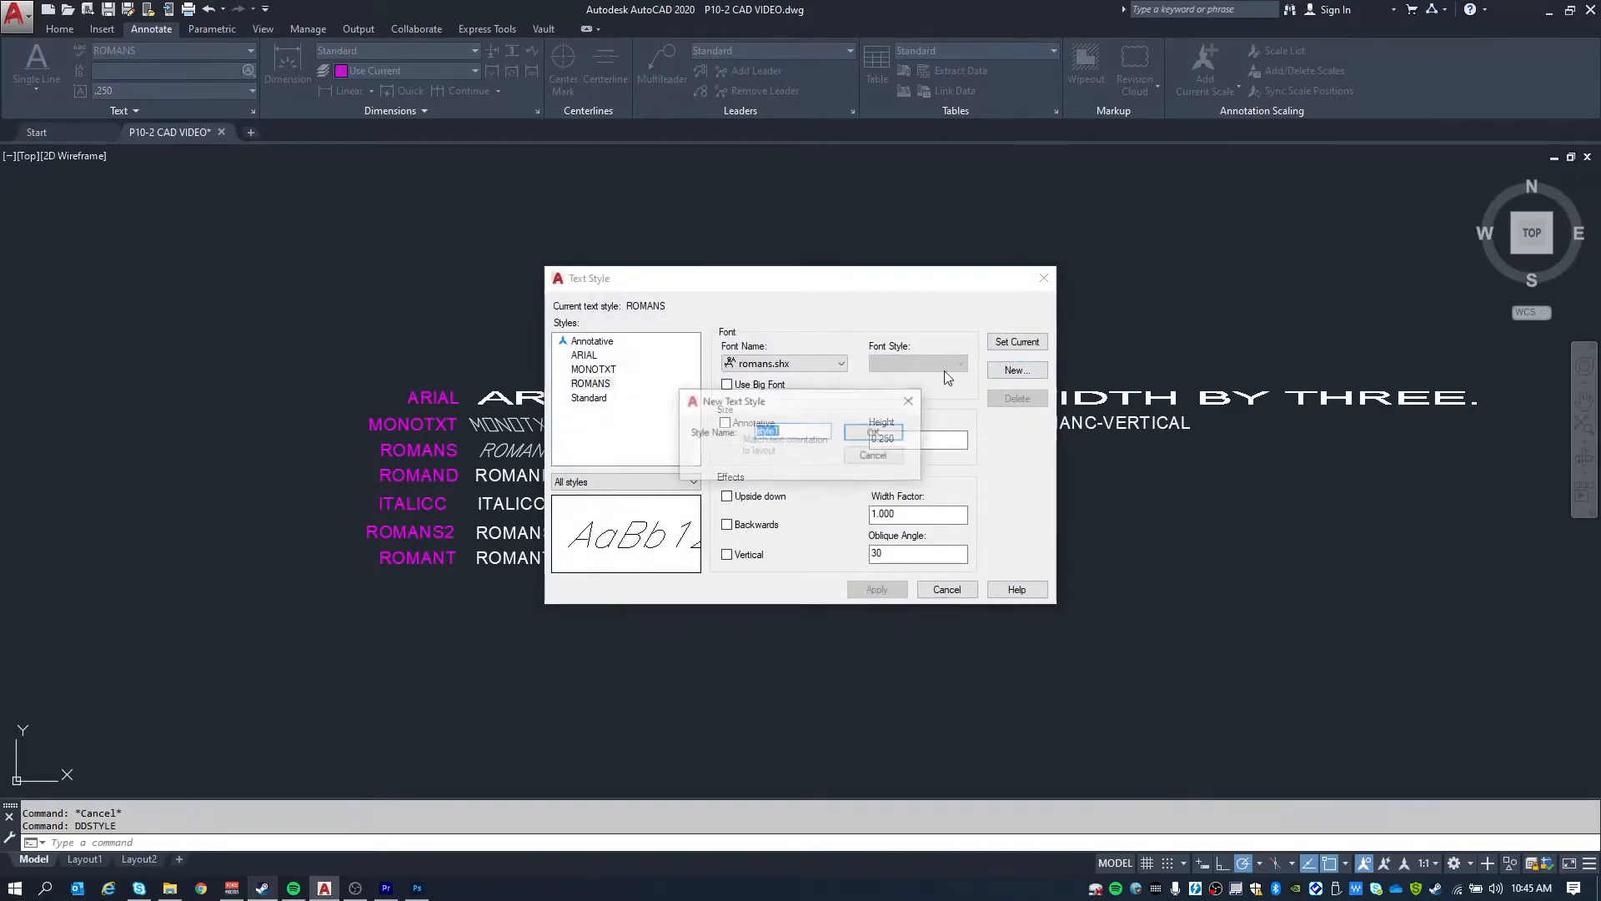
{"action": "type", "text": "ROMAND"}
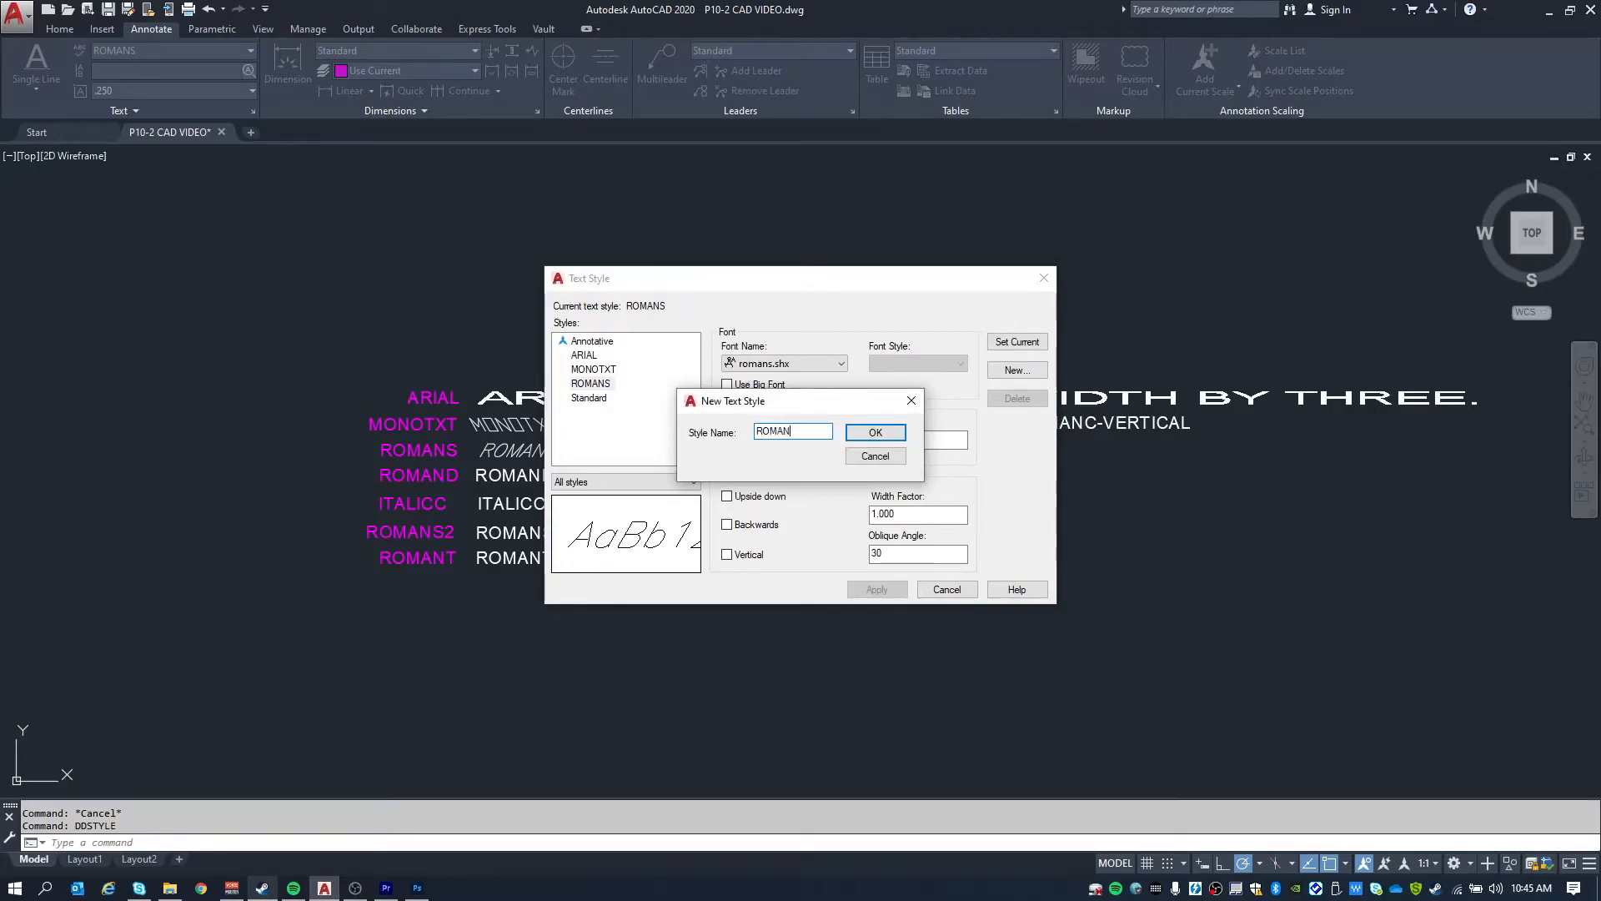
{"action": "left_click", "coordinate": [876, 432]}
Assign the romand.shx font to the ROMAND style and move the dialog off the text lines.
{"action": "left_click", "coordinate": [788, 364]}
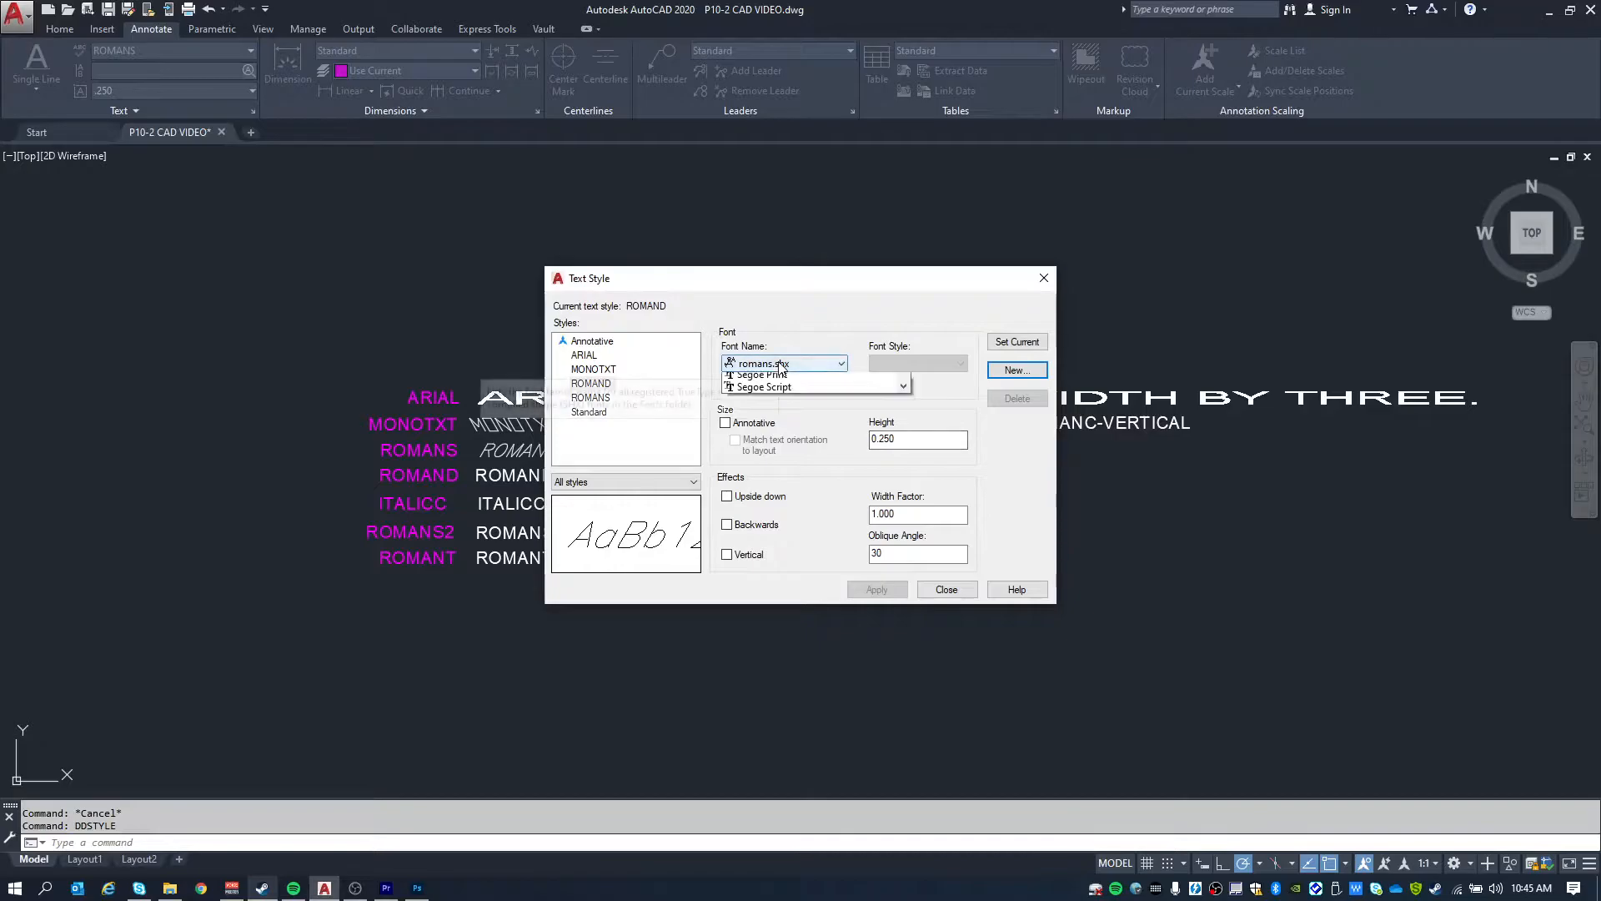
{"action": "scroll", "coordinate": [805, 409], "scroll_direction": "up", "scroll_amount": 2}
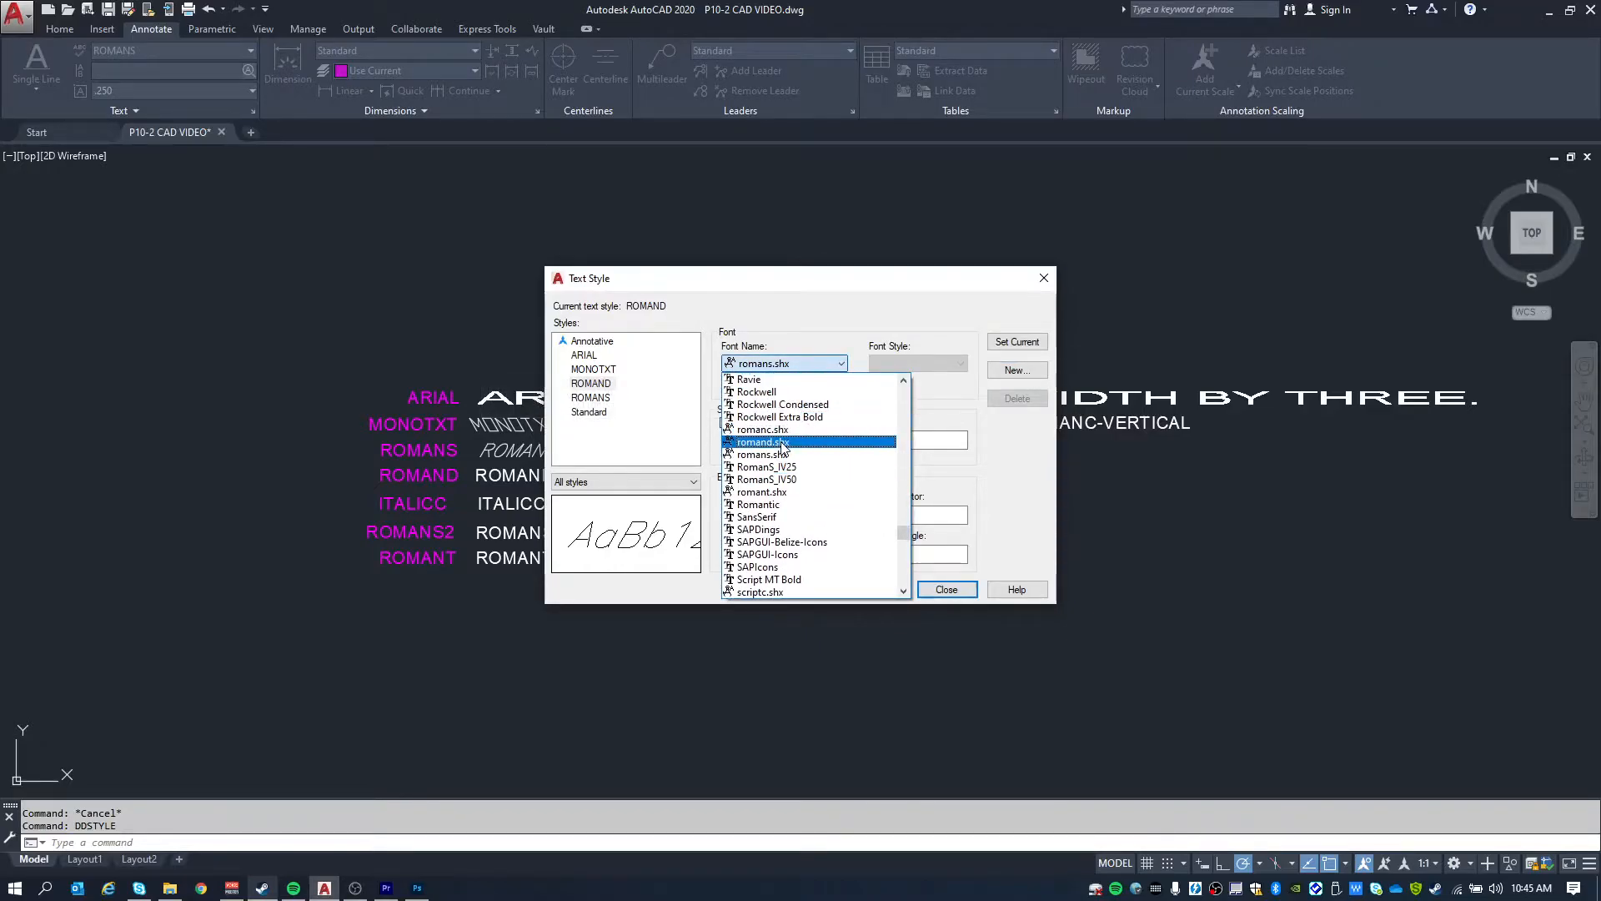
{"action": "left_click", "coordinate": [782, 442]}
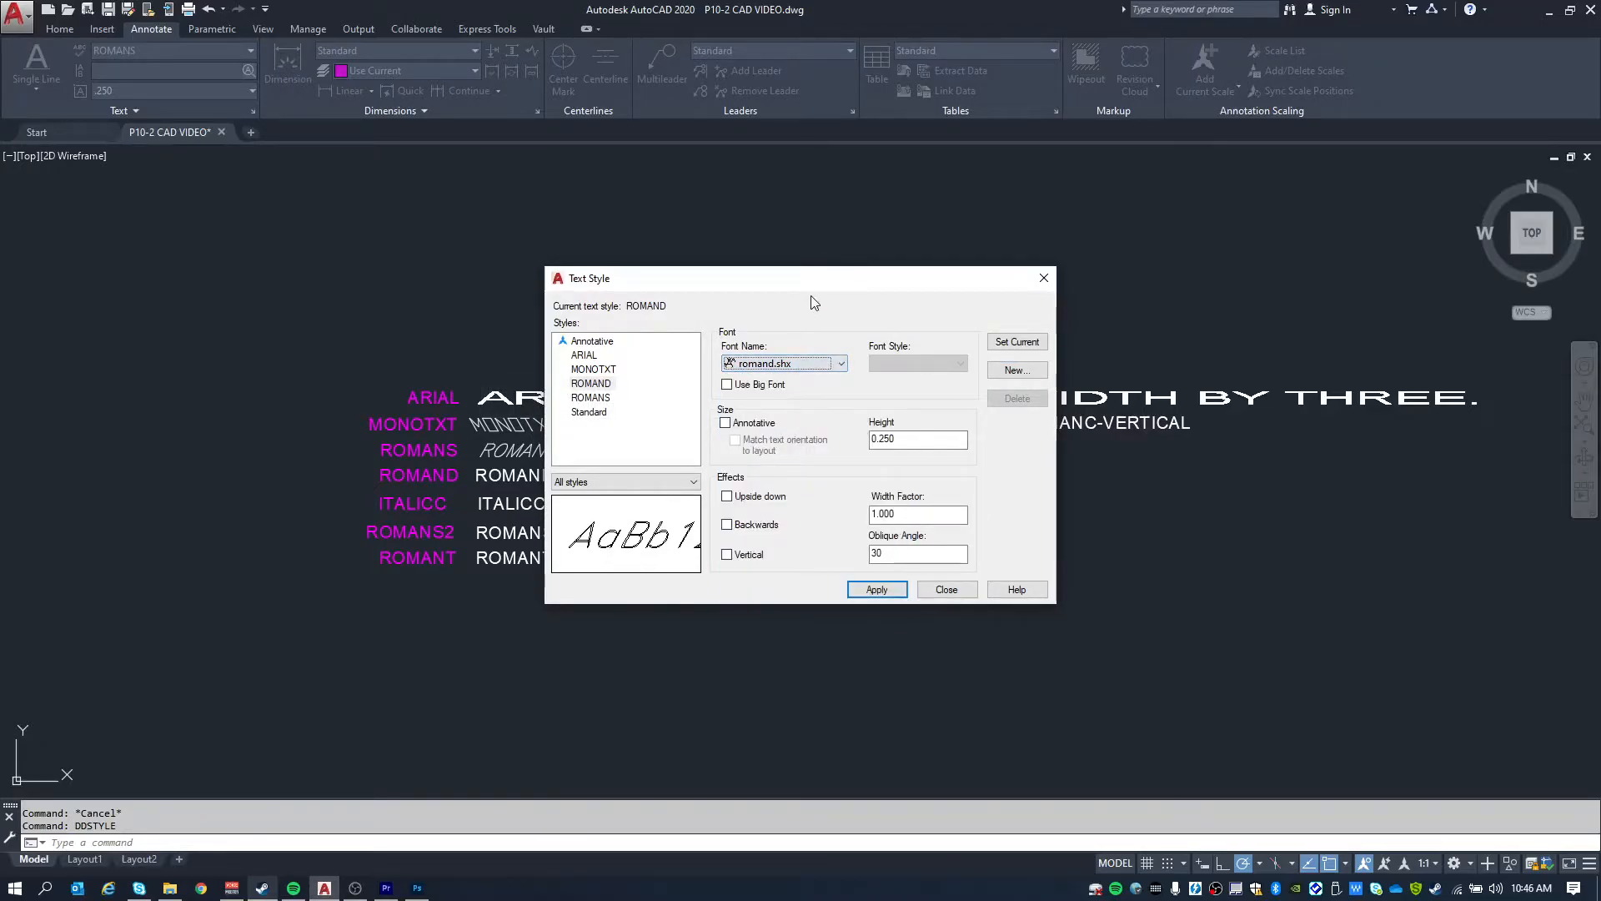
{"action": "left_click_drag", "start_coordinate": [818, 286], "coordinate": [1057, 268]}
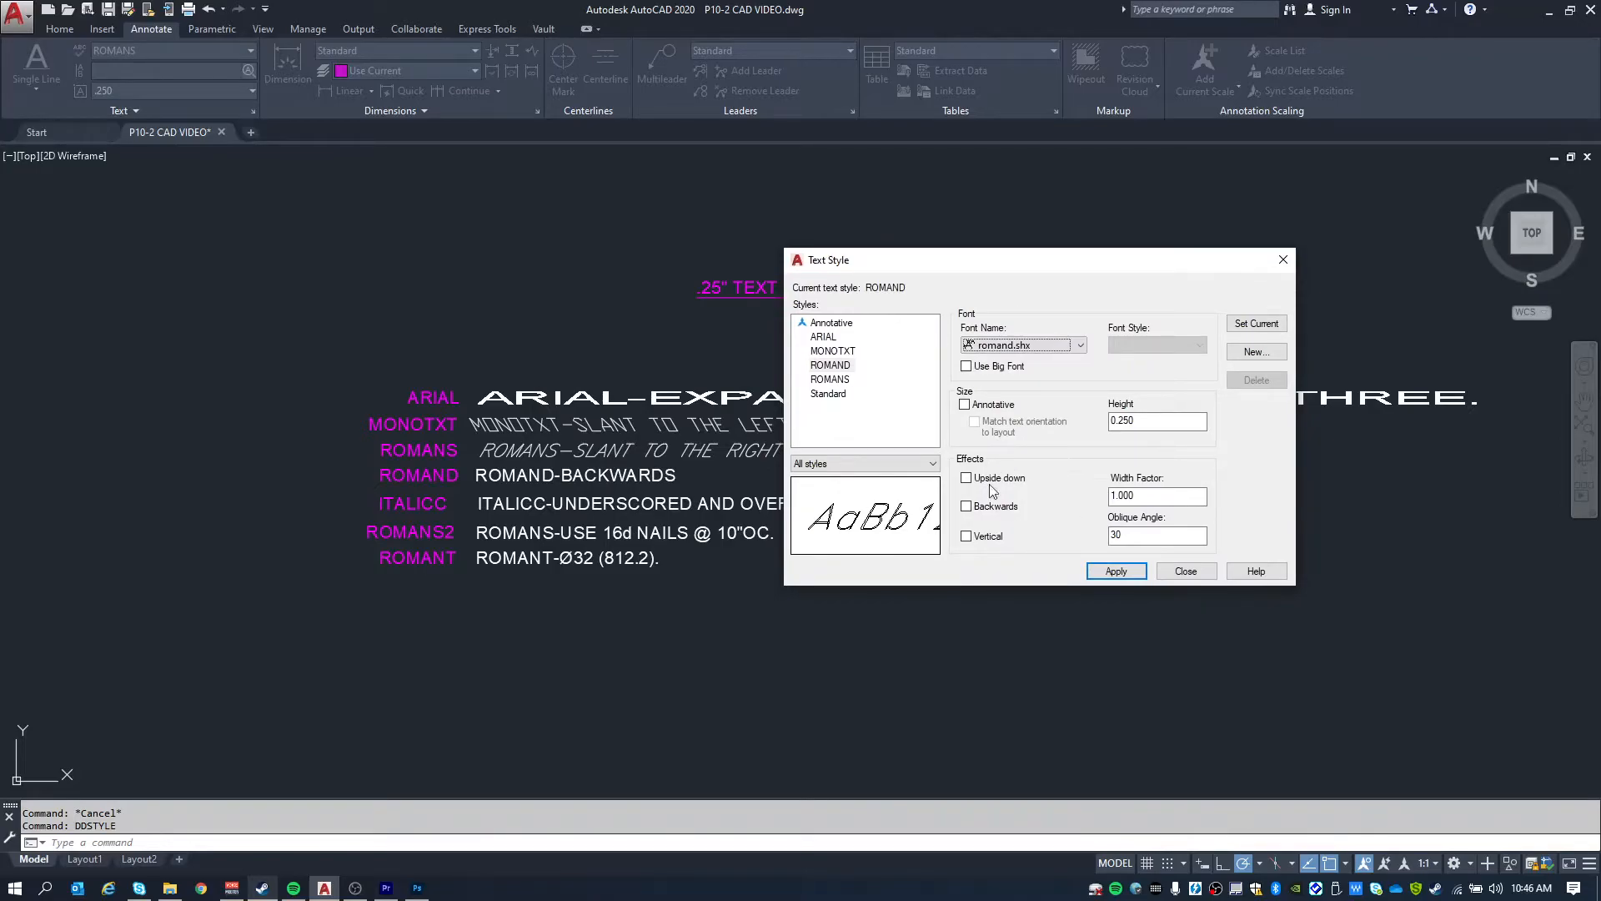
Turn on the Backwards effect for the ROMAND style, apply it and close the text style settings.
{"action": "left_click", "coordinate": [967, 506]}
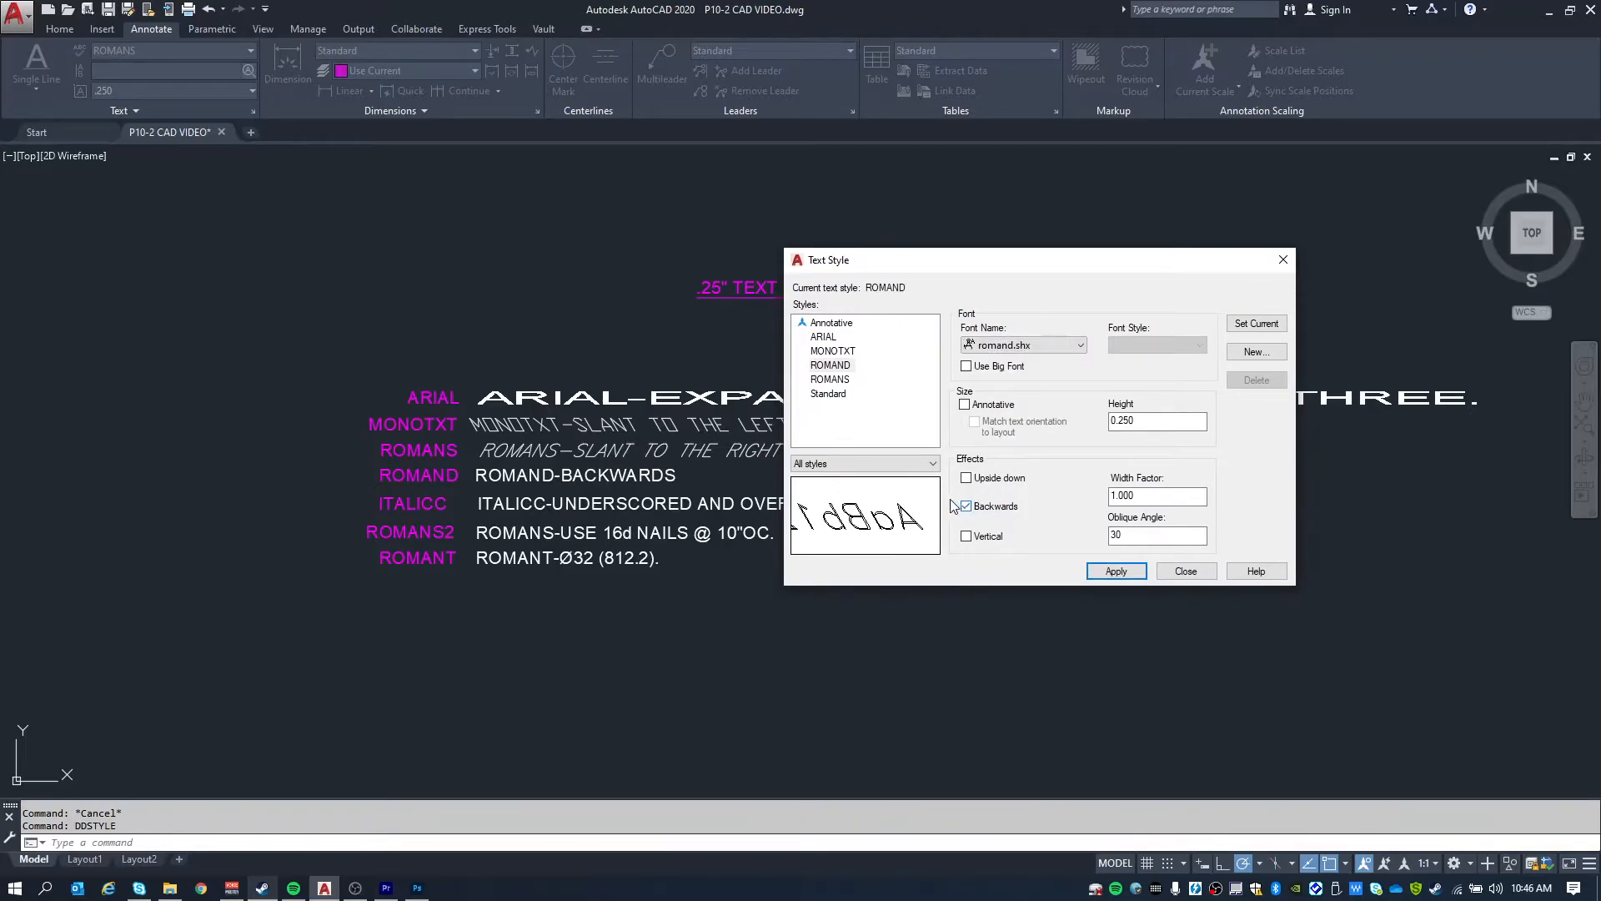
{"action": "left_click", "coordinate": [1116, 571]}
{"action": "left_click", "coordinate": [1176, 569]}
Apply the ROMAND text style to the "ROMAND-BACKWARDS" line.
{"action": "left_click", "coordinate": [621, 477]}
{"action": "left_click", "coordinate": [185, 50]}
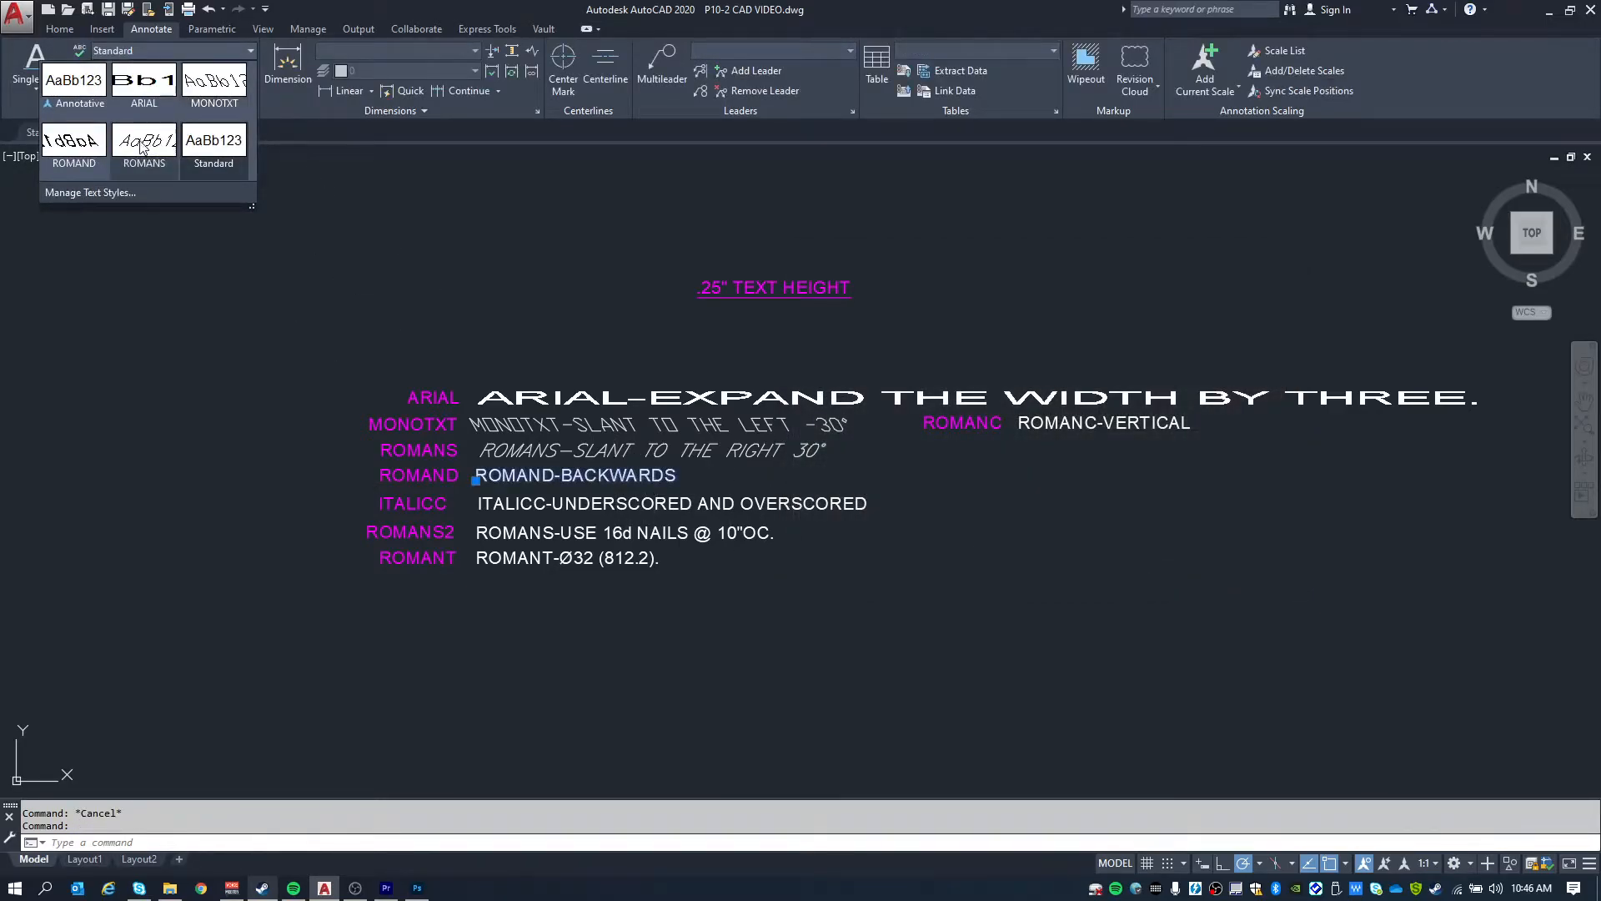
{"action": "left_click", "coordinate": [82, 148]}
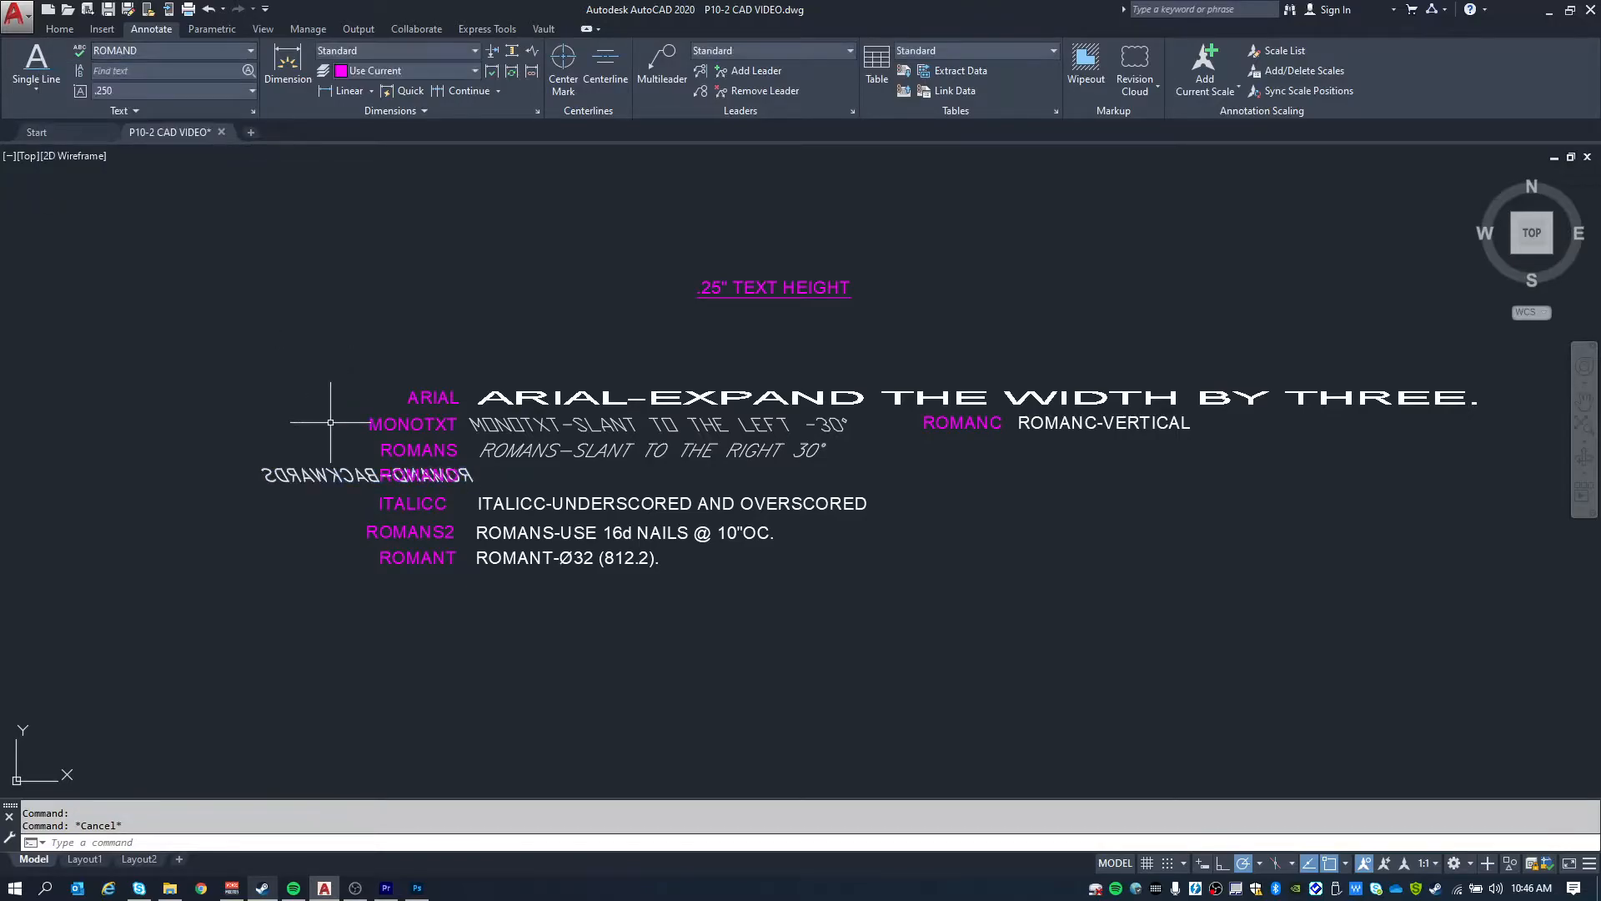
Move the mirrored "ROMAND-BACKWARDS" line about 4 units horizontally to the right so it clears its magenta label.
{"action": "left_click", "coordinate": [207, 428]}
{"action": "left_click", "coordinate": [229, 442]}
{"action": "type", "text": "m"}
{"action": "key", "text": "Return"}
{"action": "left_click", "coordinate": [253, 612]}
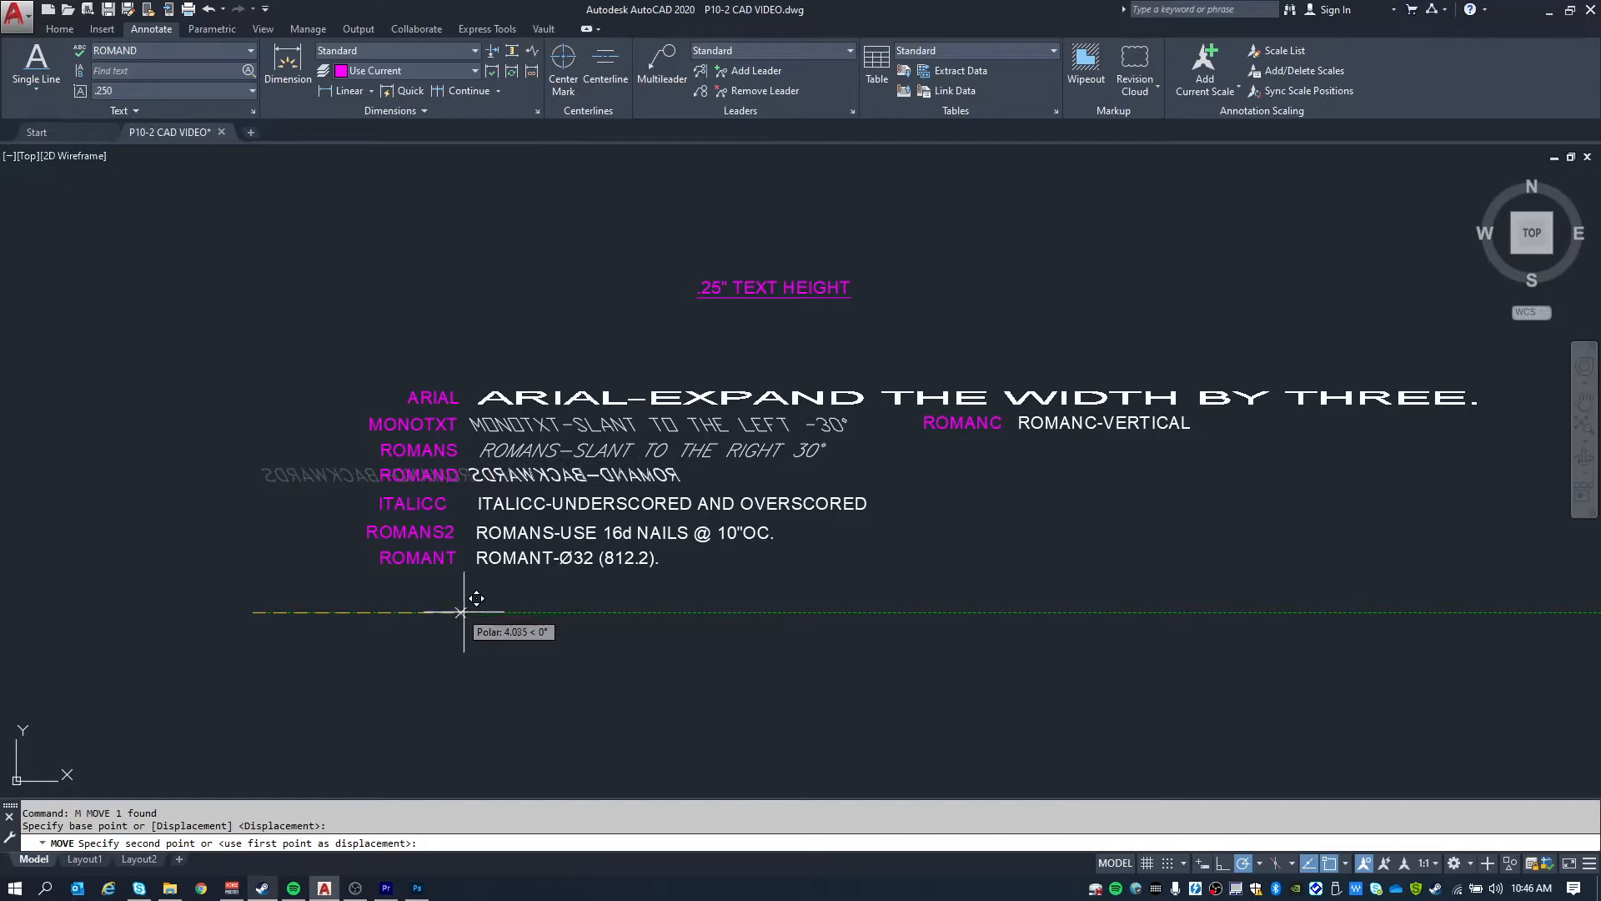
{"action": "left_click", "coordinate": [470, 612]}
{"action": "key", "text": "Escape"}
{"action": "key", "text": "Escape"}
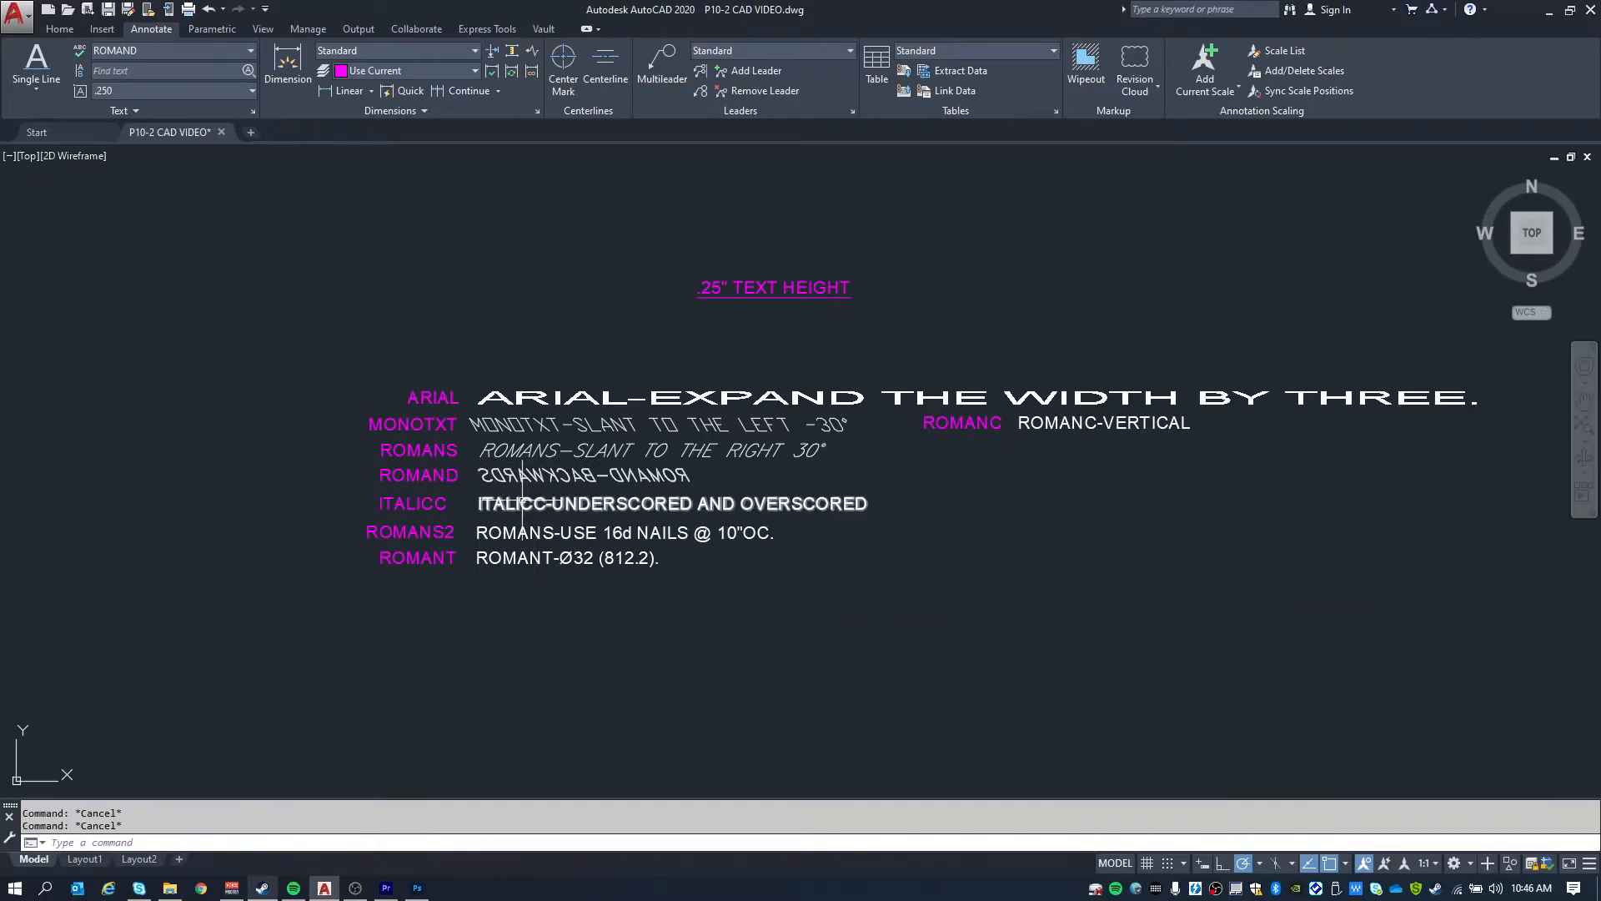
Open the text style settings with DDSTYLE and create a new style named ITALICC.
{"action": "left_click", "coordinate": [459, 268]}
{"action": "key", "text": "Escape"}
{"action": "key", "text": "Escape"}
{"action": "type", "text": "DDSTYLE"}
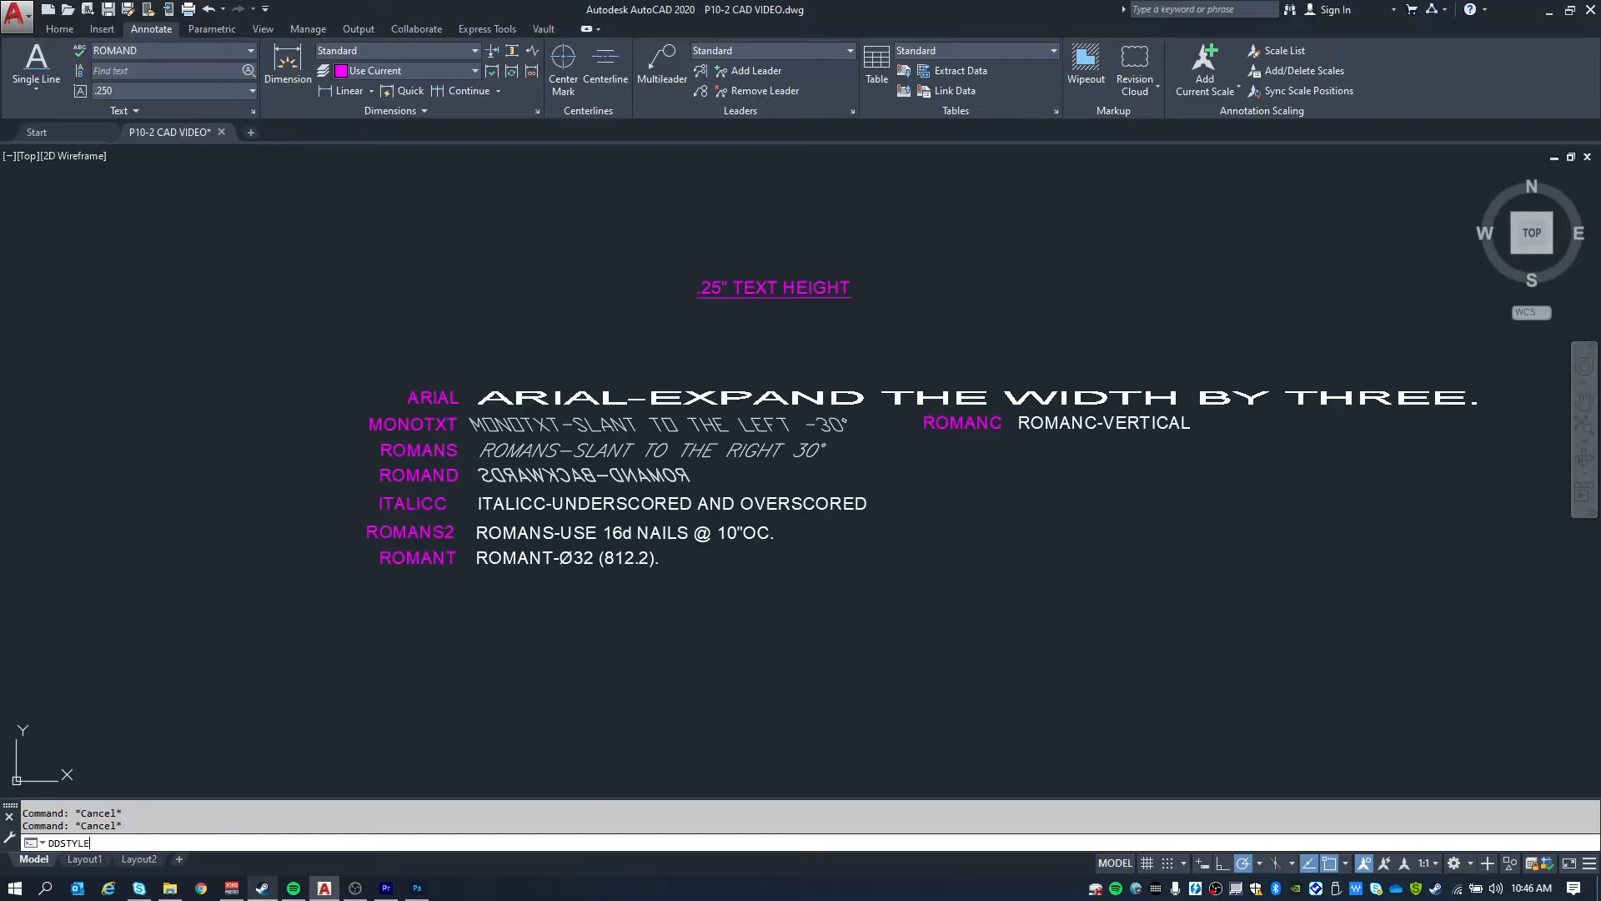
{"action": "key", "text": "Return"}
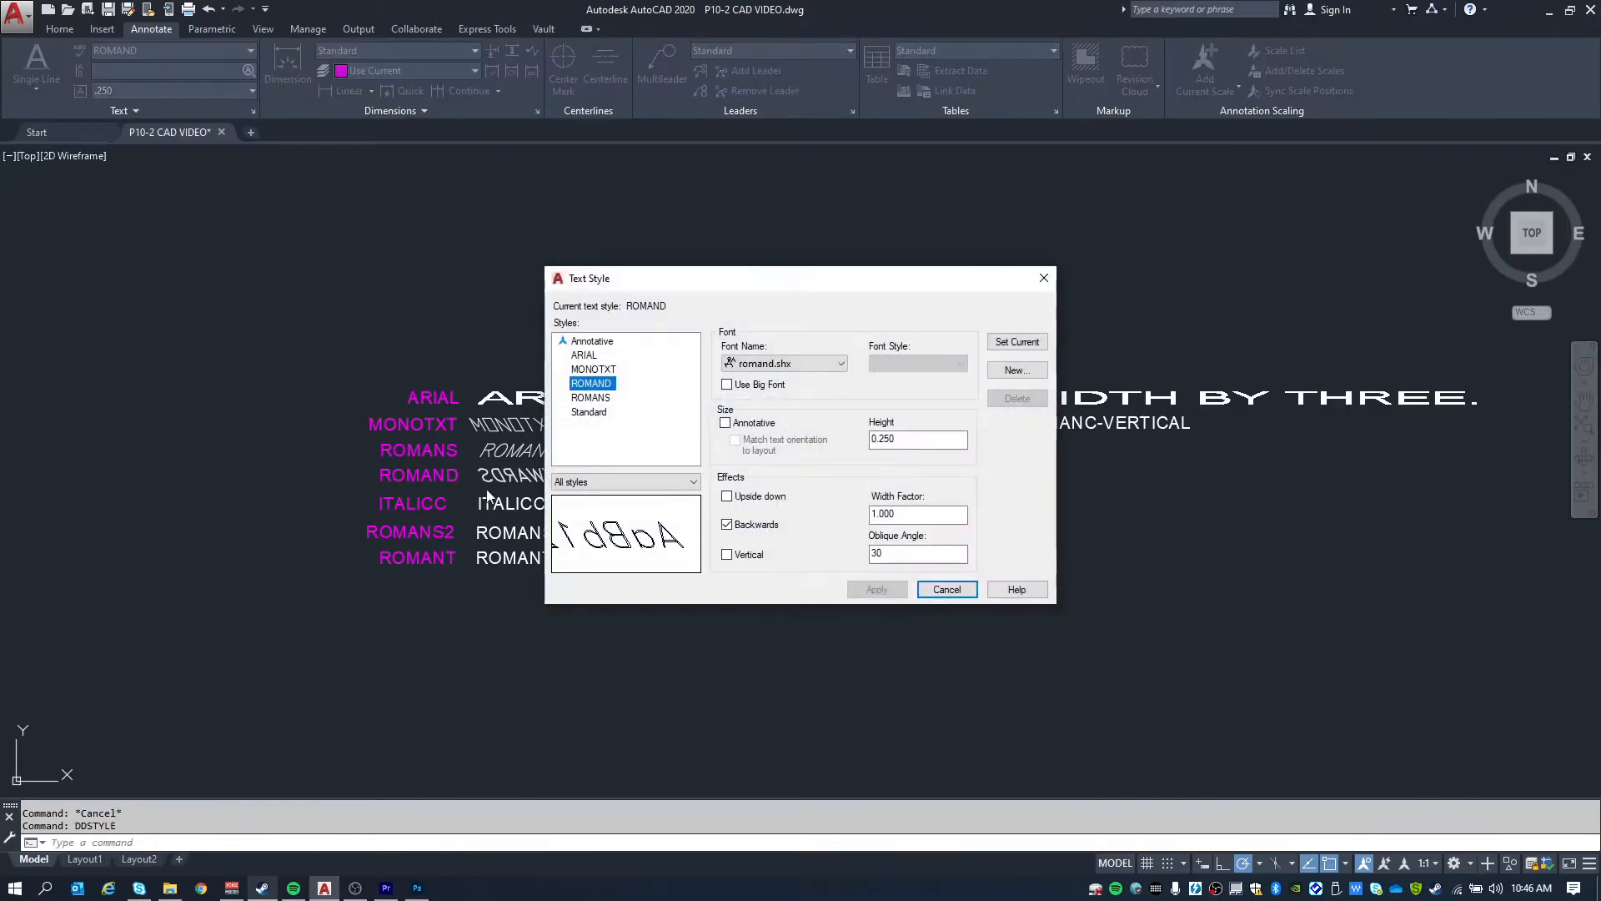
{"action": "key", "text": "alt+n"}
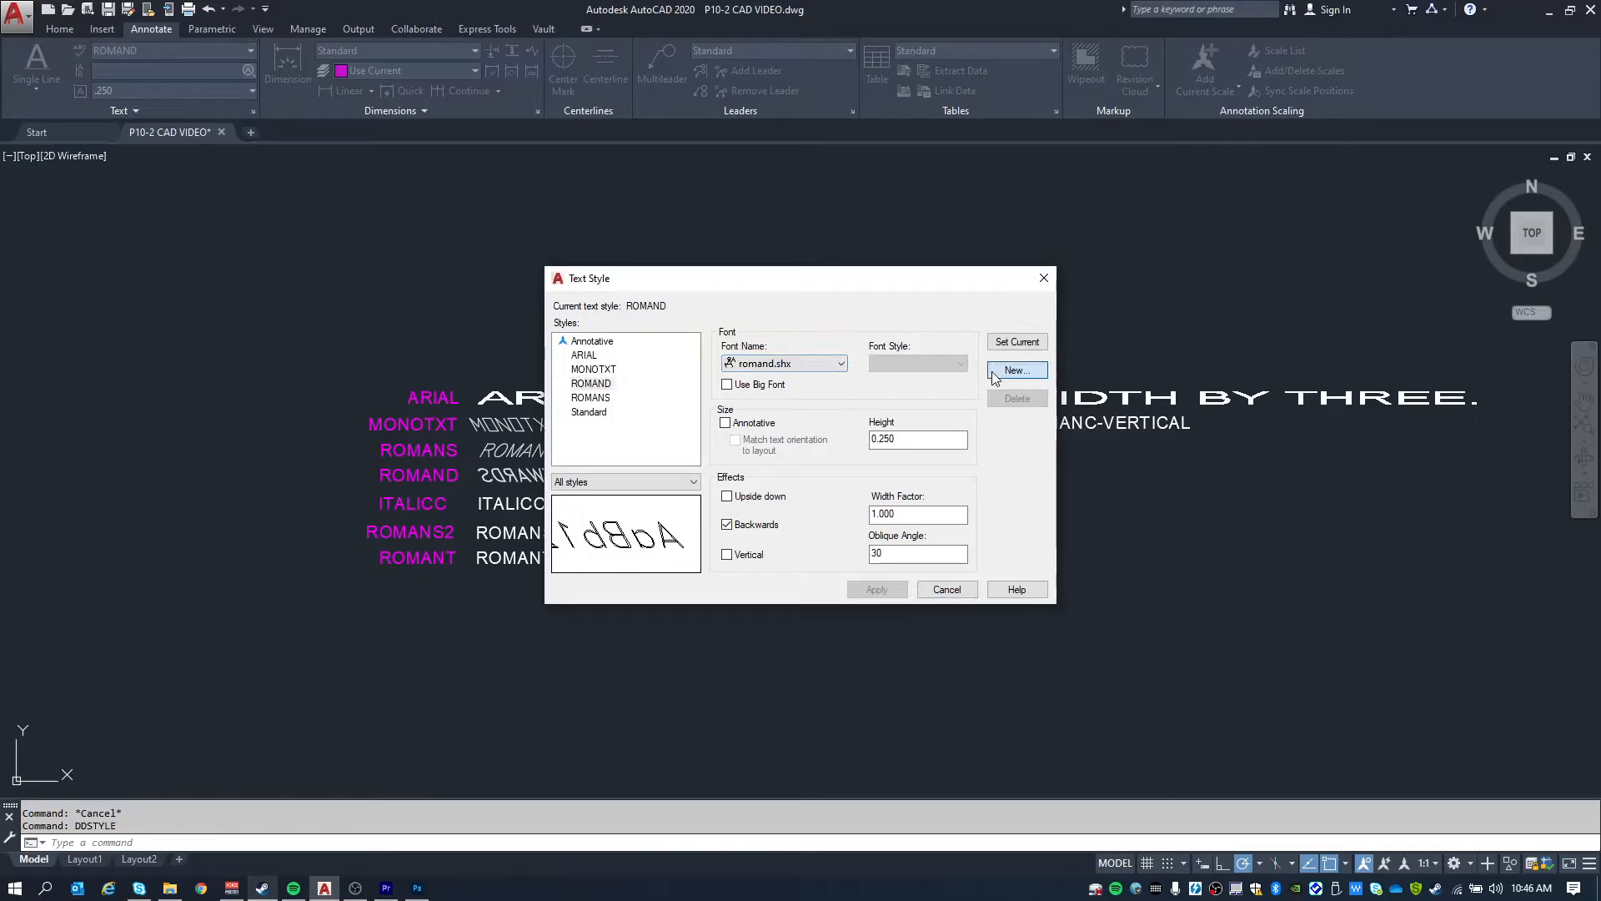
{"action": "type", "text": "ITALICC"}
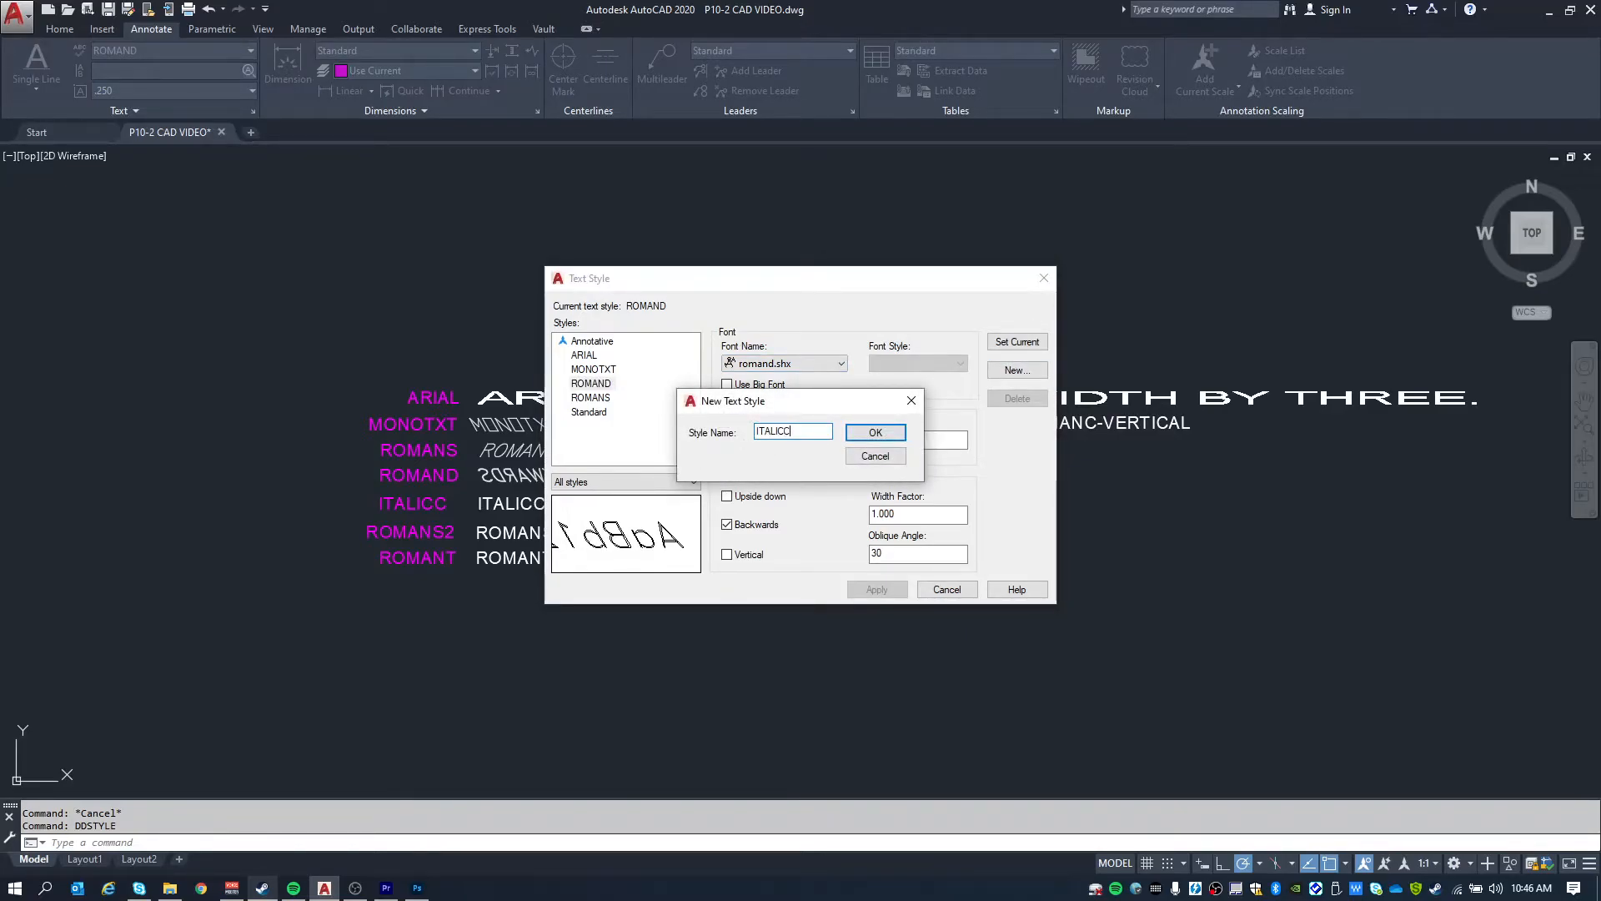
{"action": "left_click", "coordinate": [873, 433]}
Set the new ITALICC style's font to italic.shx.
{"action": "left_click", "coordinate": [782, 365]}
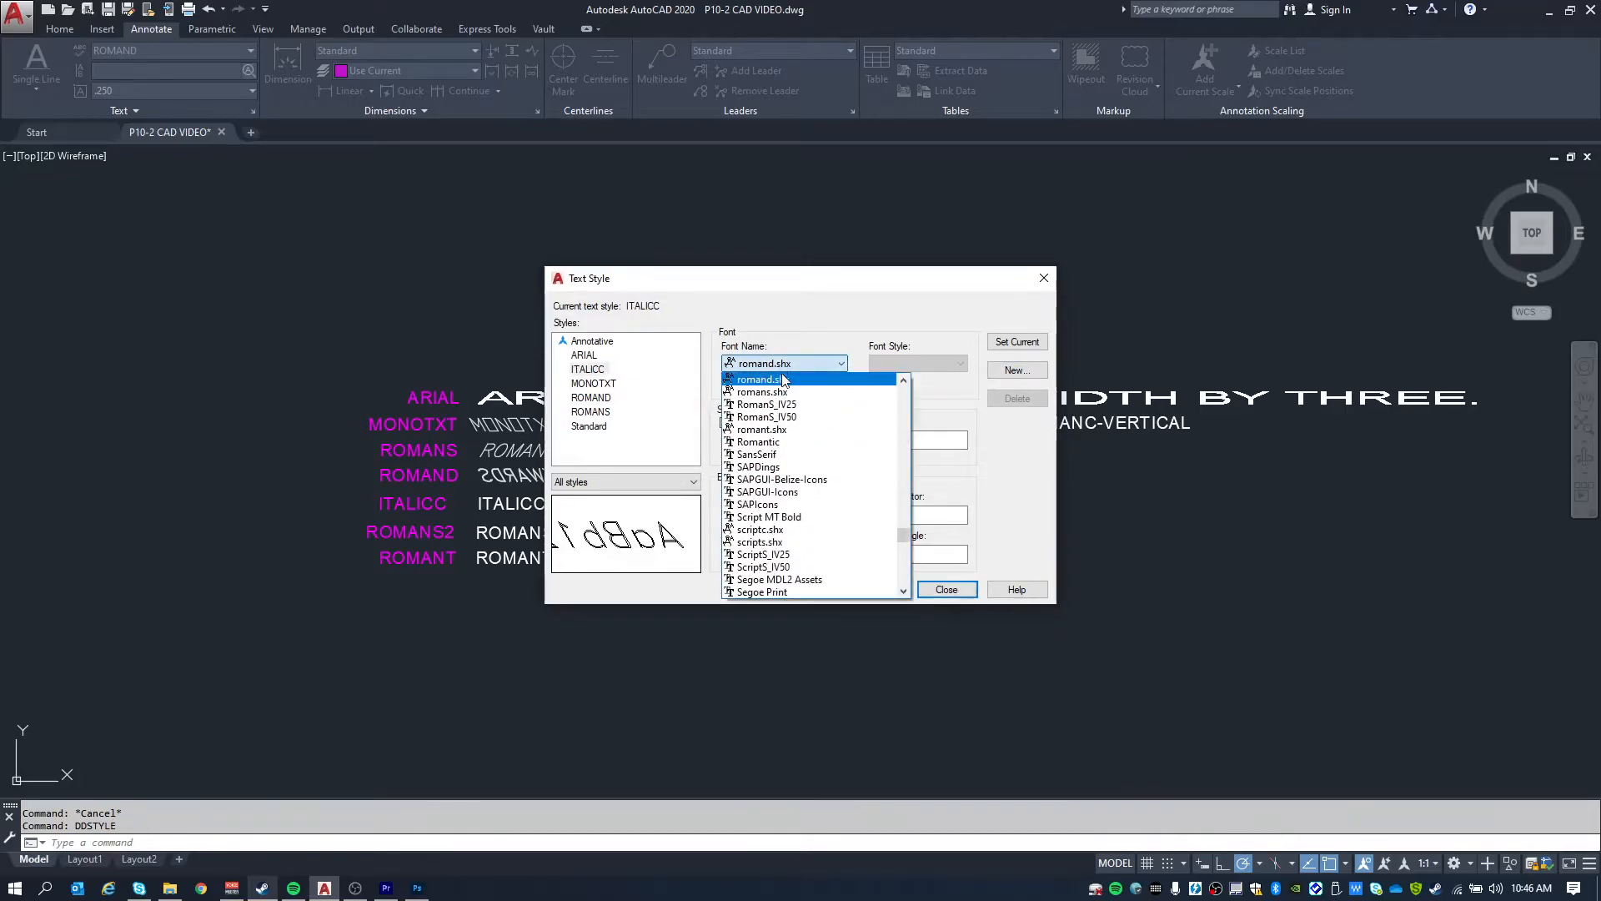
{"action": "scroll", "coordinate": [776, 436], "scroll_direction": "up", "scroll_amount": 12}
{"action": "left_click_drag", "start_coordinate": [909, 522], "coordinate": [870, 487]}
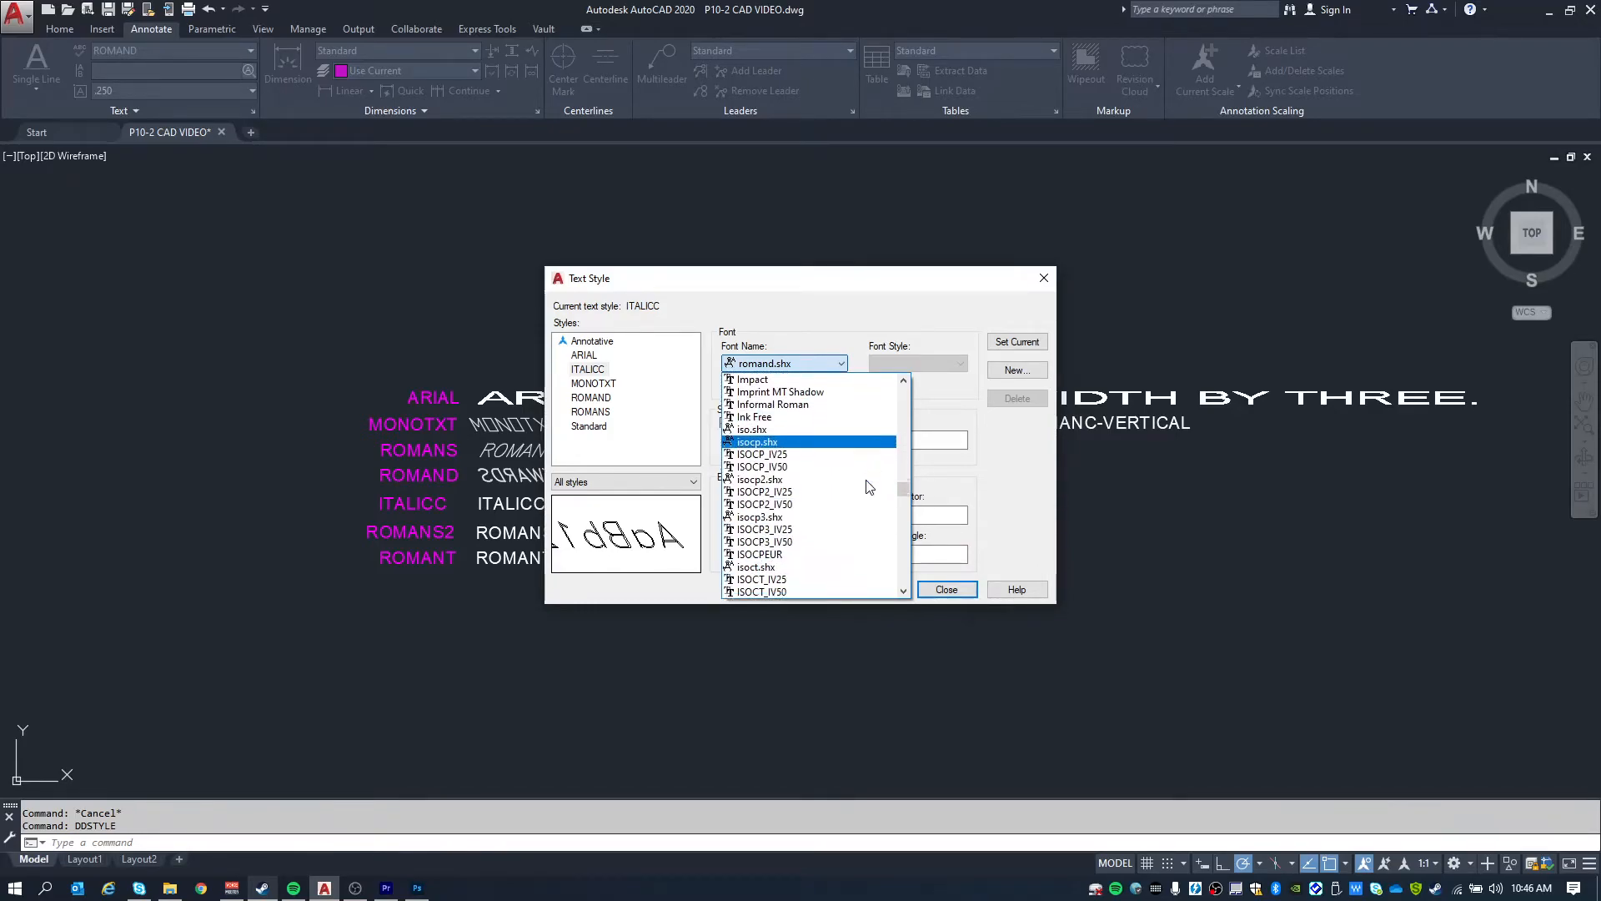
{"action": "scroll", "coordinate": [840, 481], "scroll_direction": "down", "scroll_amount": 4}
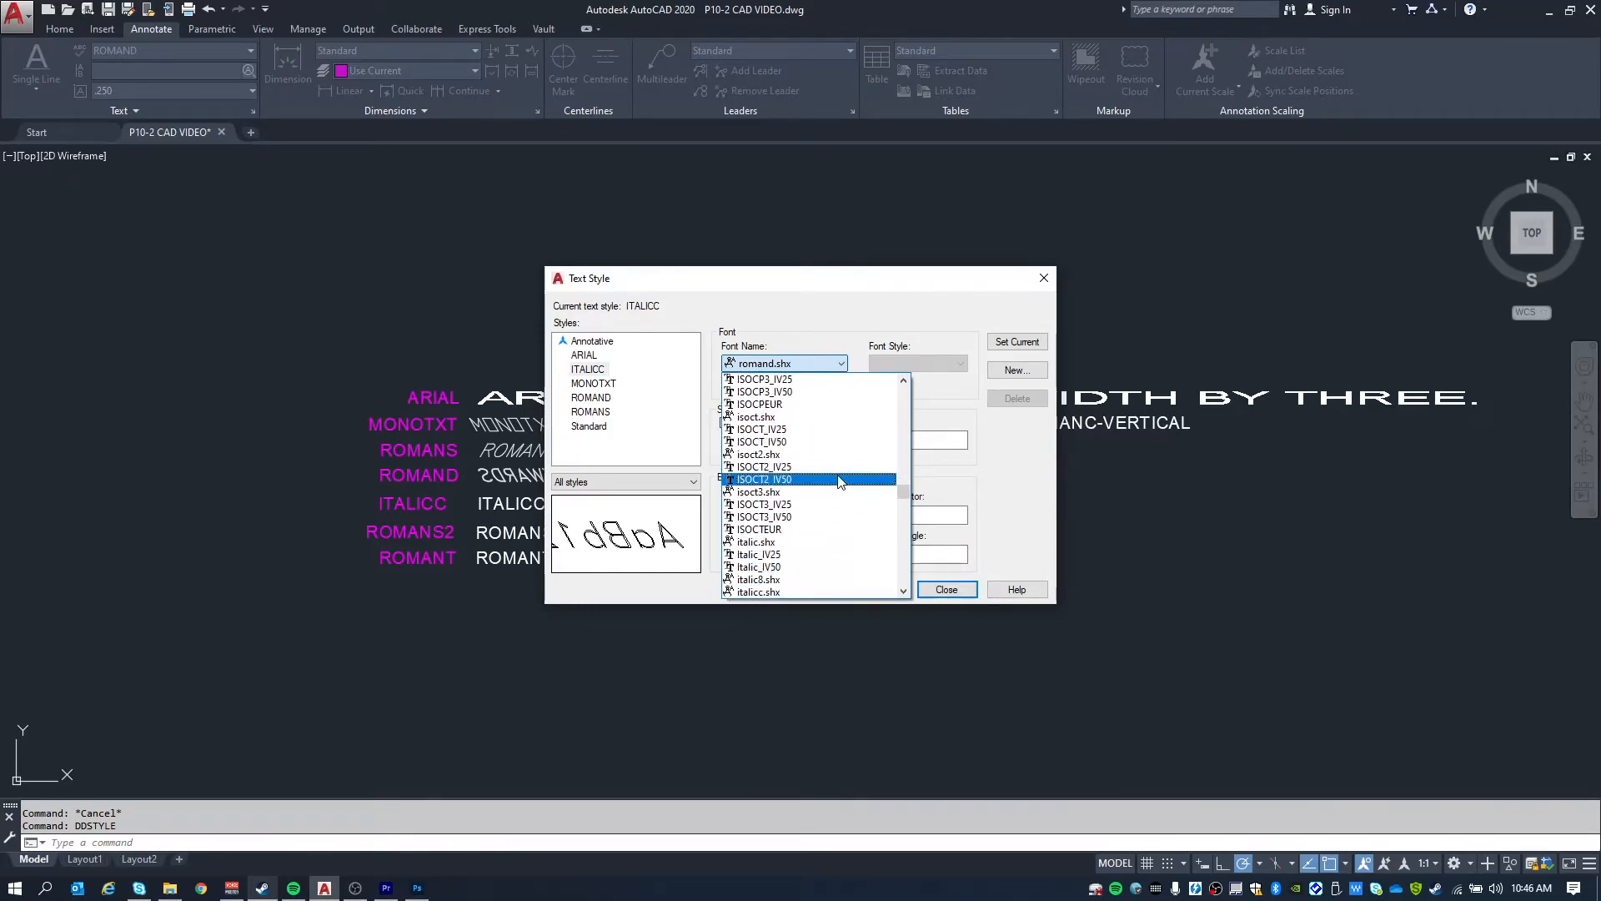
{"action": "left_click", "coordinate": [763, 542]}
Turn off the Backwards effect for the ITALICC style, apply it and close the text style settings.
{"action": "left_click_drag", "start_coordinate": [735, 280], "coordinate": [684, 222]}
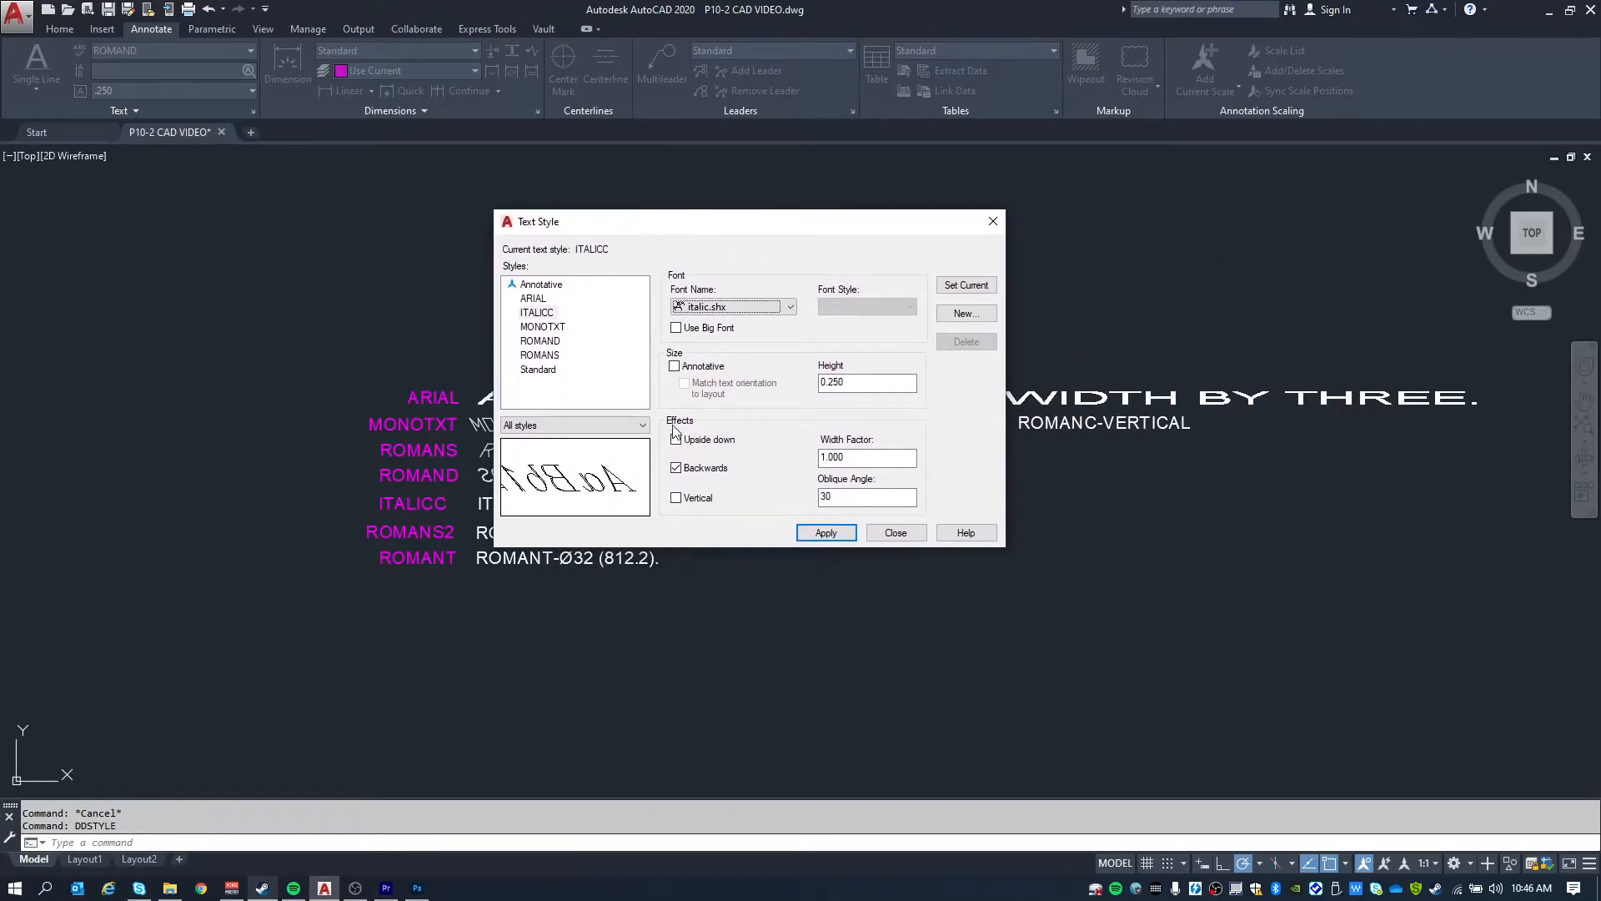
{"action": "left_click", "coordinate": [676, 468]}
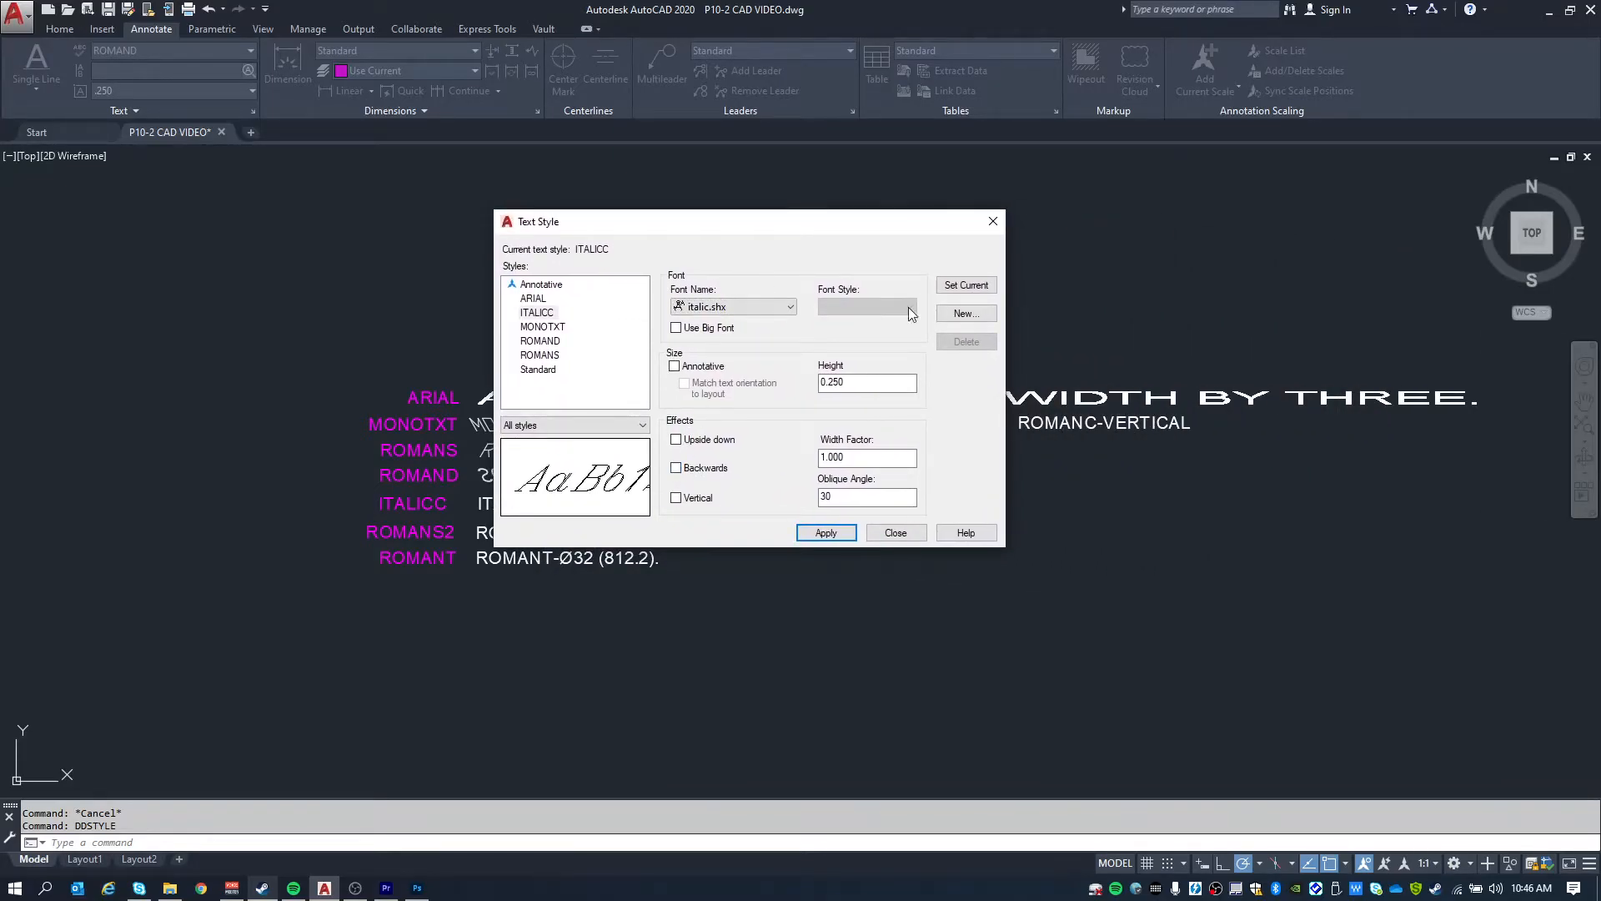
{"action": "left_click", "coordinate": [826, 534]}
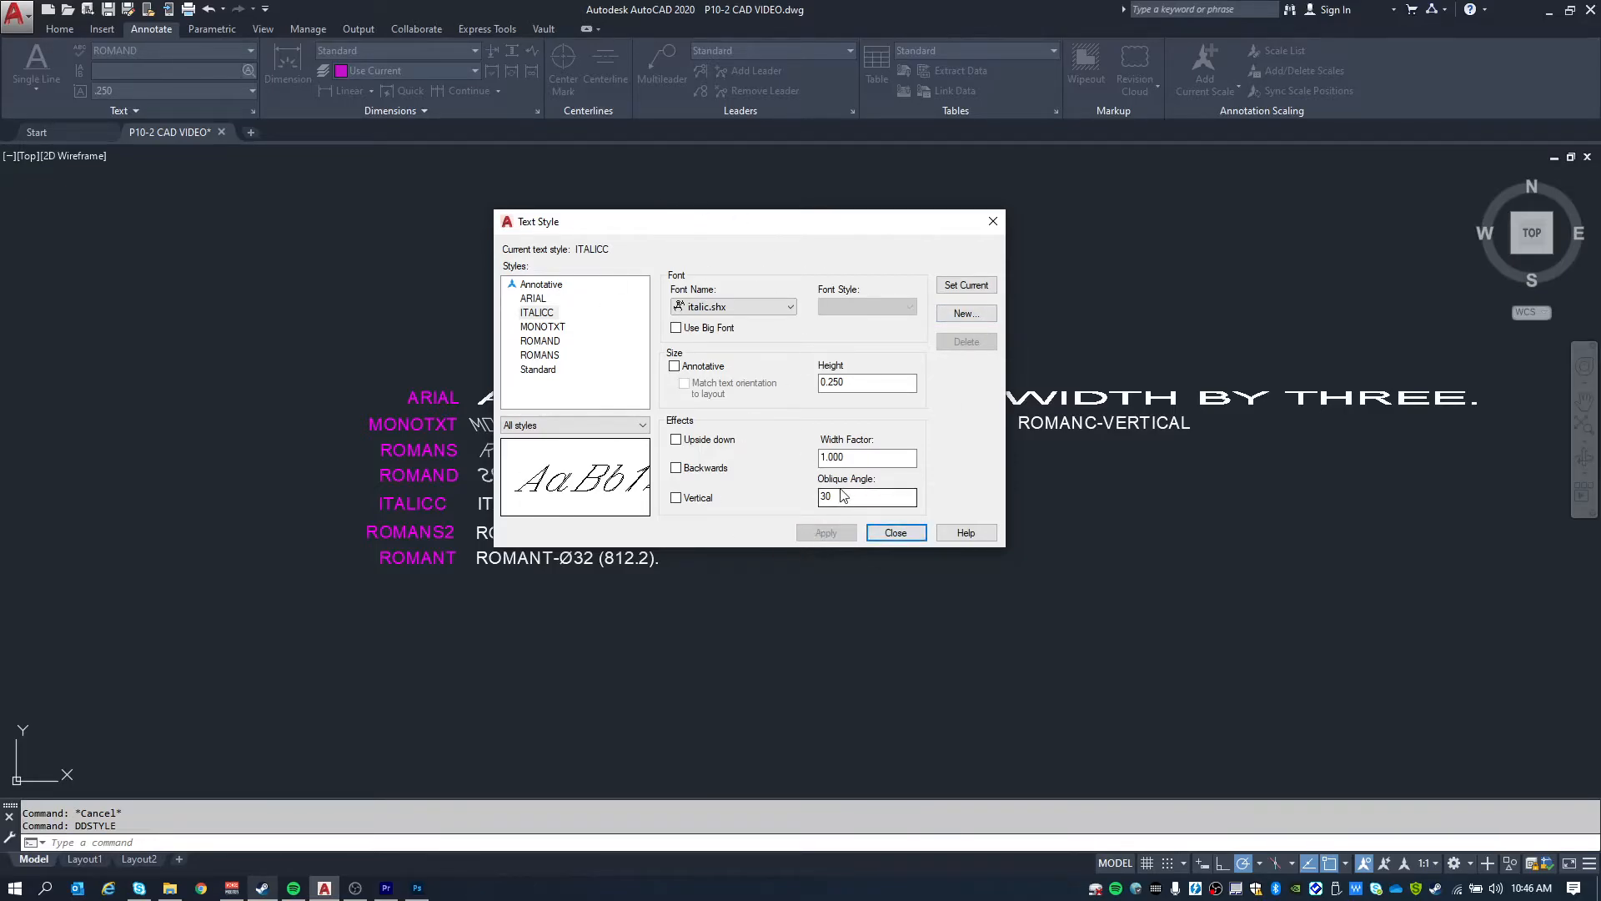
{"action": "left_click", "coordinate": [899, 535]}
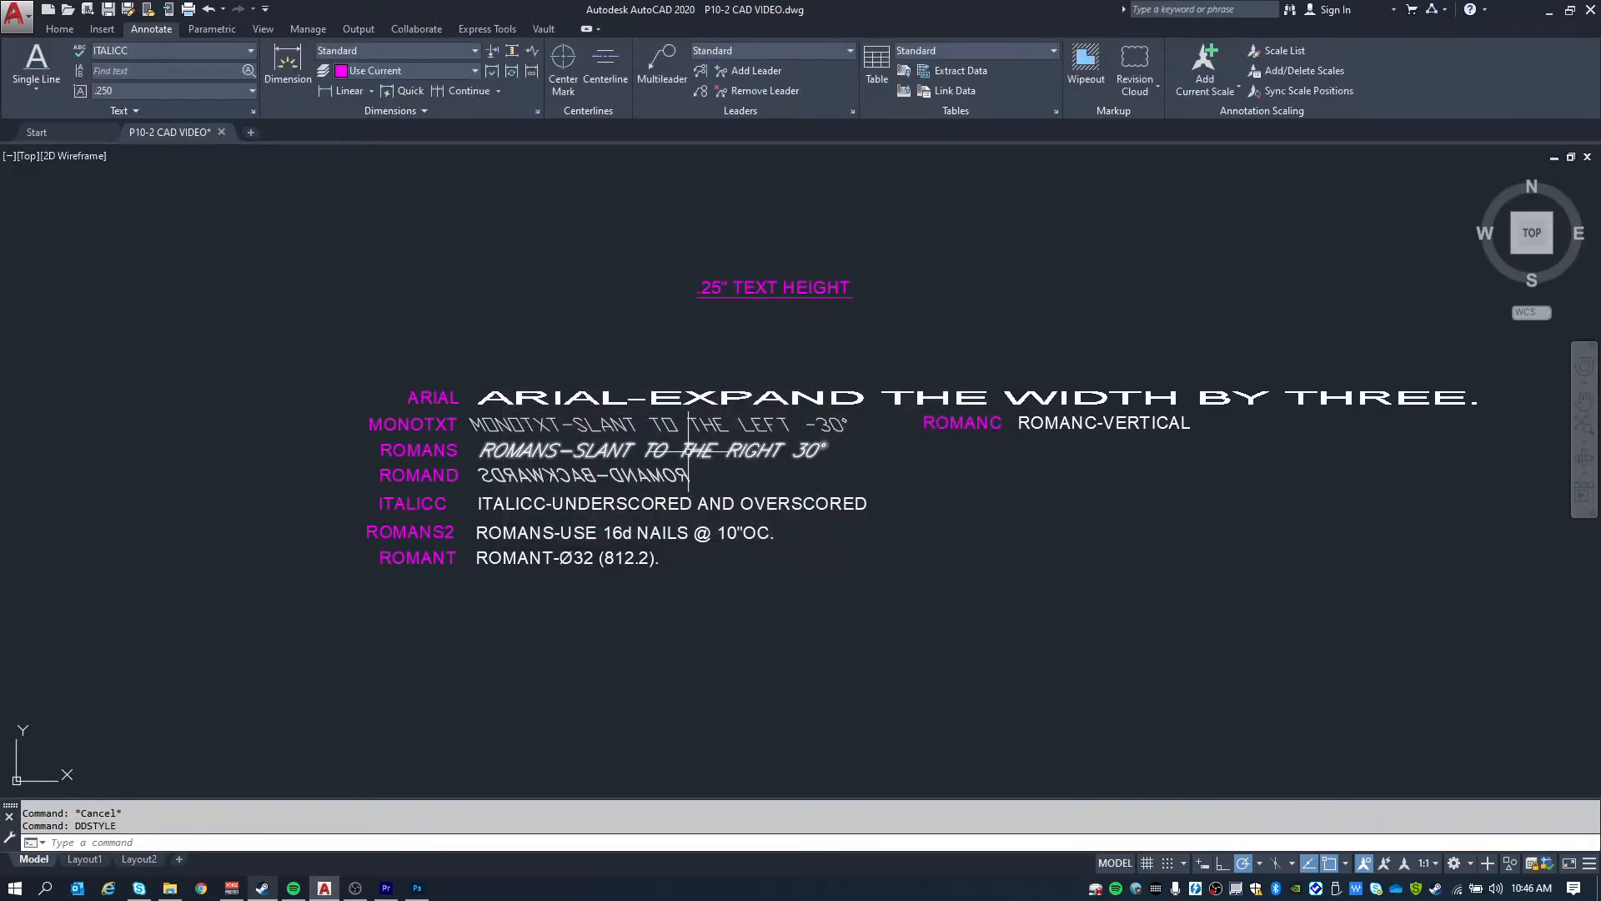
Underscore and overscore the "ITALICC-UNDERSCORED AND OVERSCORED" line by inserting the codes %%u and %%o at its start.
{"action": "left_click", "coordinate": [515, 503]}
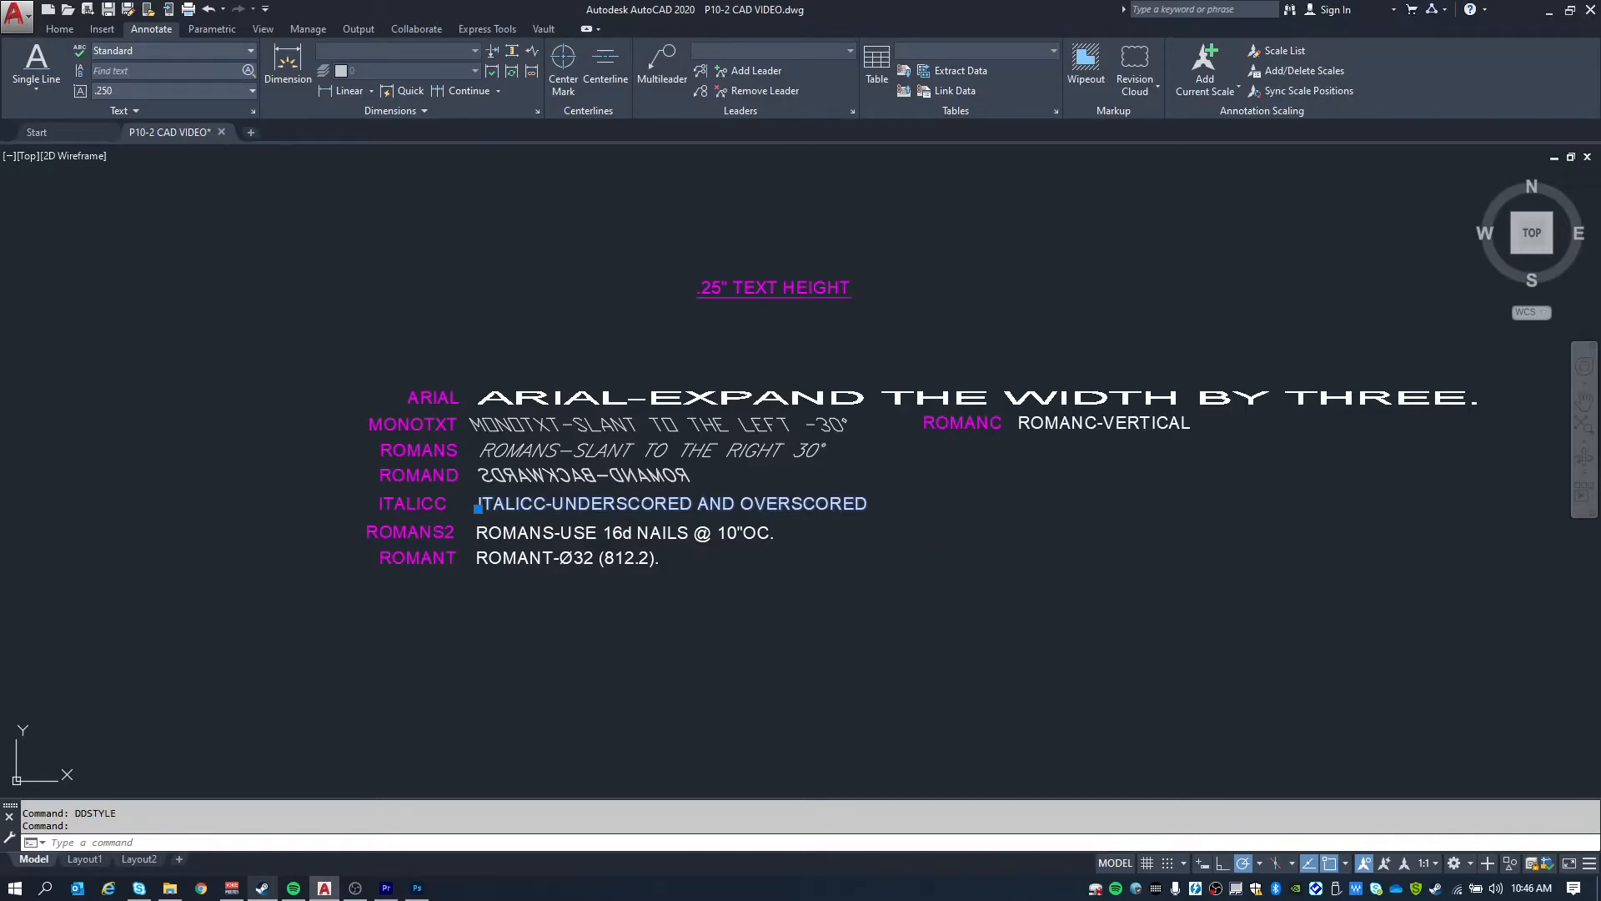
{"action": "double_click", "coordinate": [596, 503]}
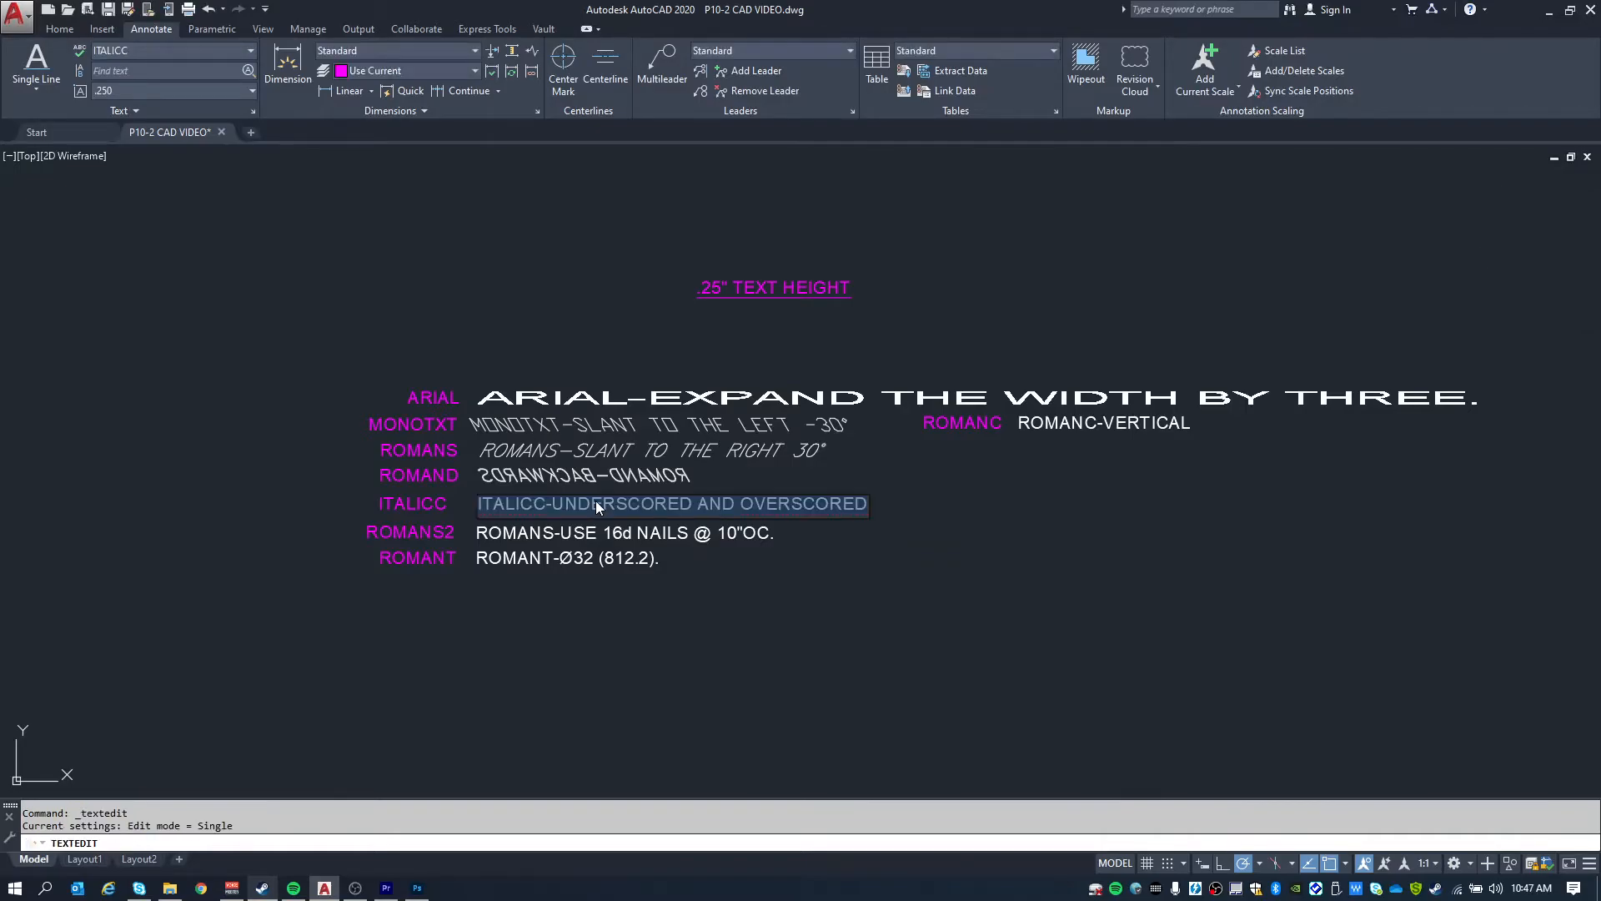
{"action": "key", "text": "ctrl+a"}
{"action": "left_click", "coordinate": [477, 504]}
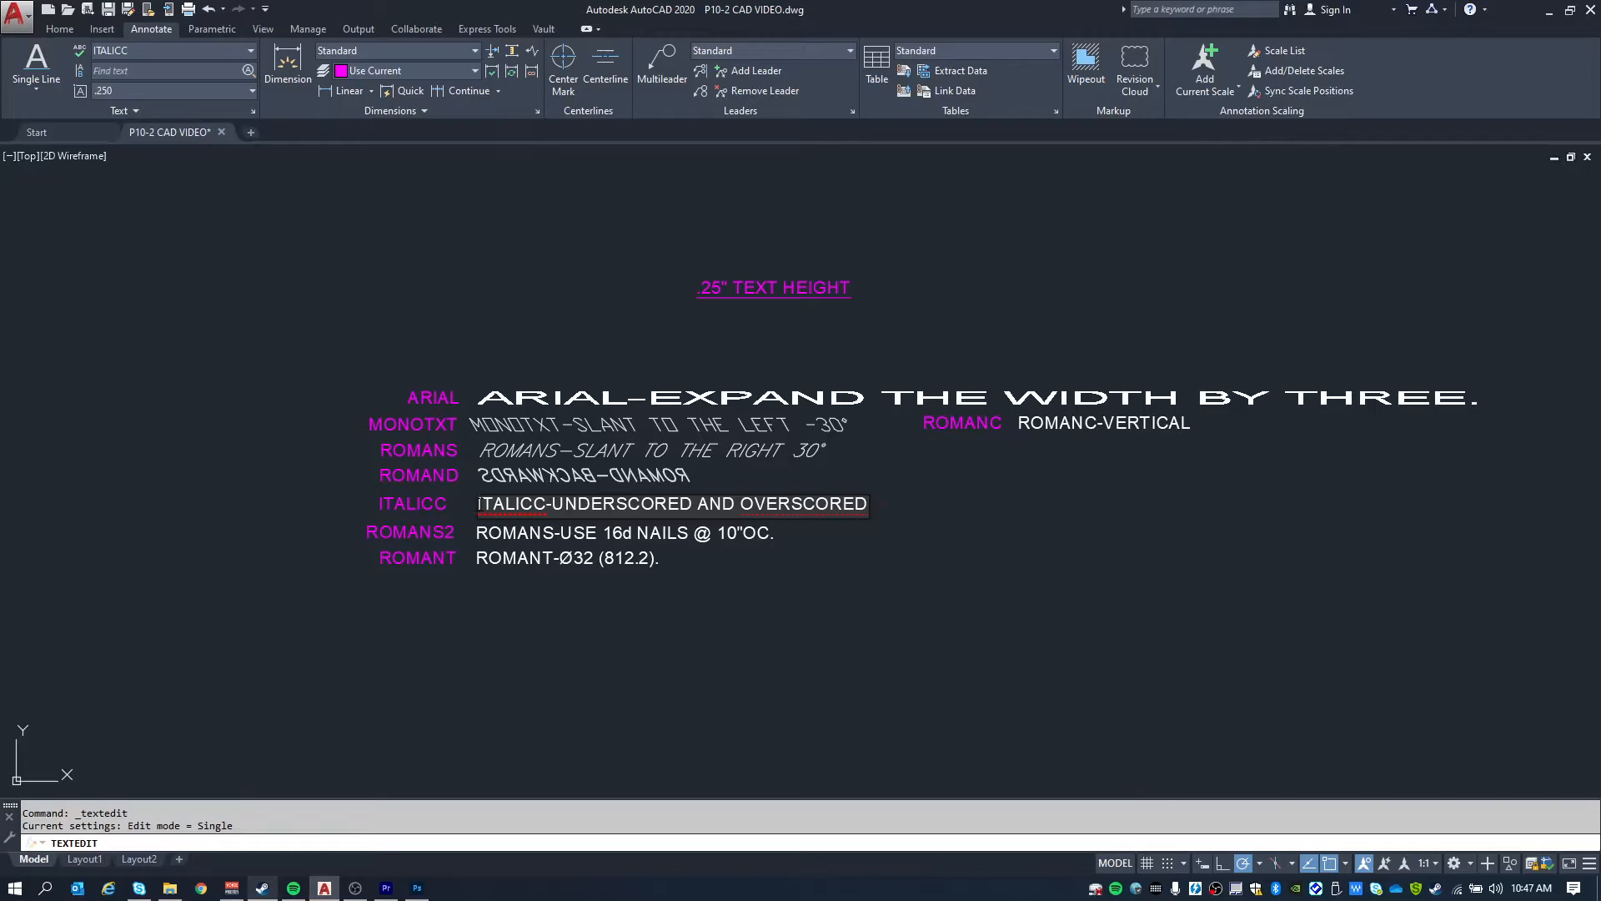
{"action": "type", "text": "%%u"}
{"action": "type", "text": "%%o"}
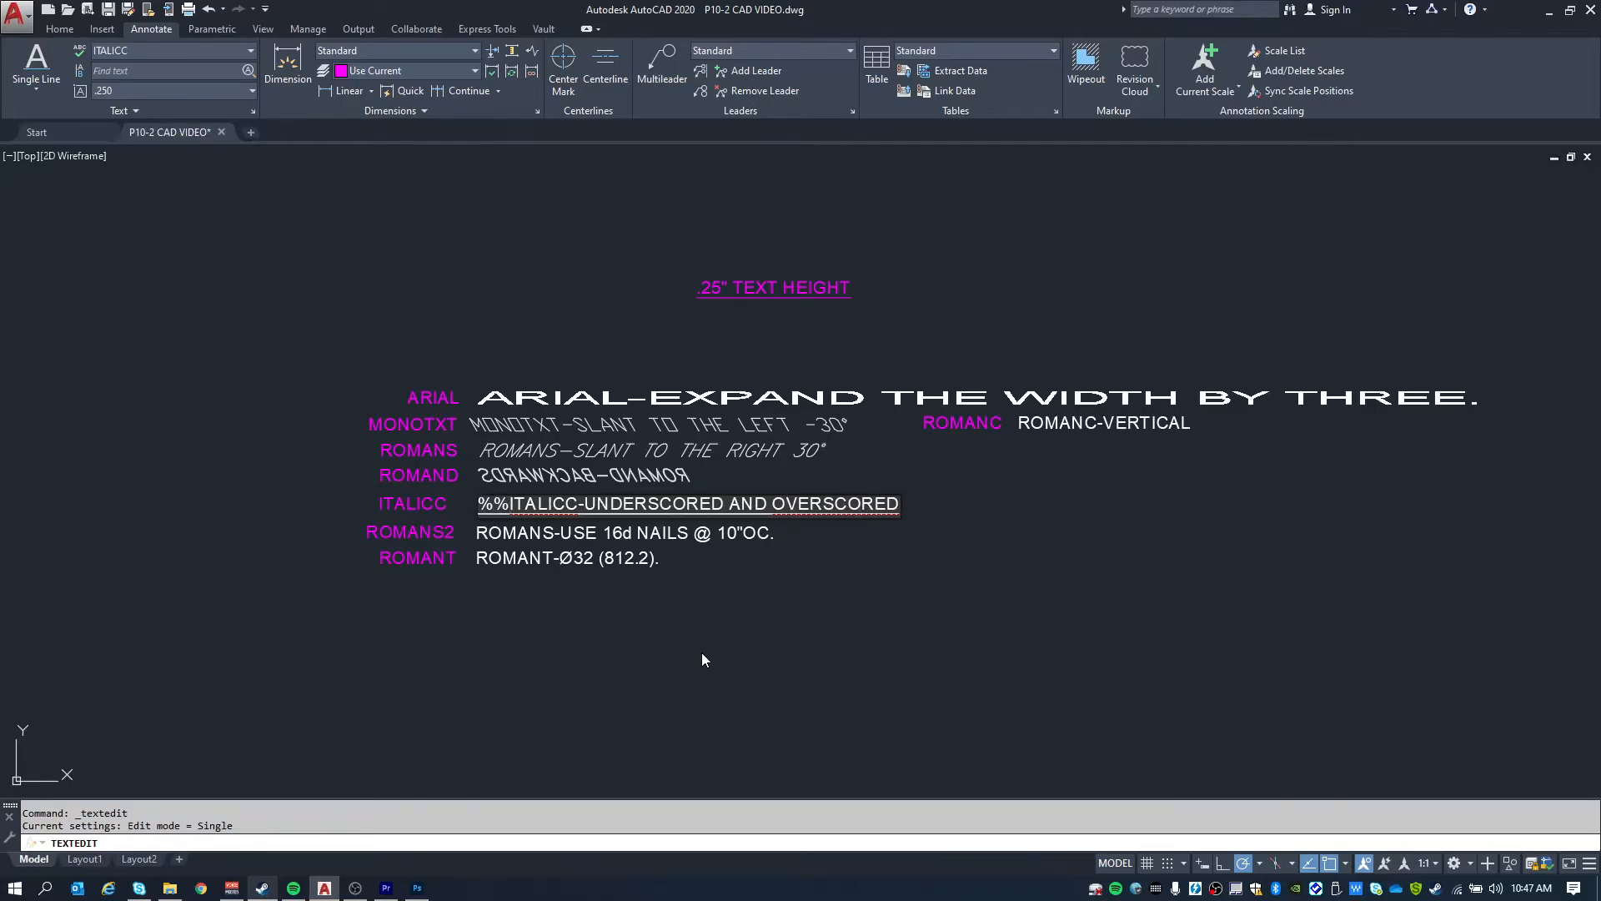
{"action": "key", "text": "Escape"}
{"action": "key", "text": "Escape"}
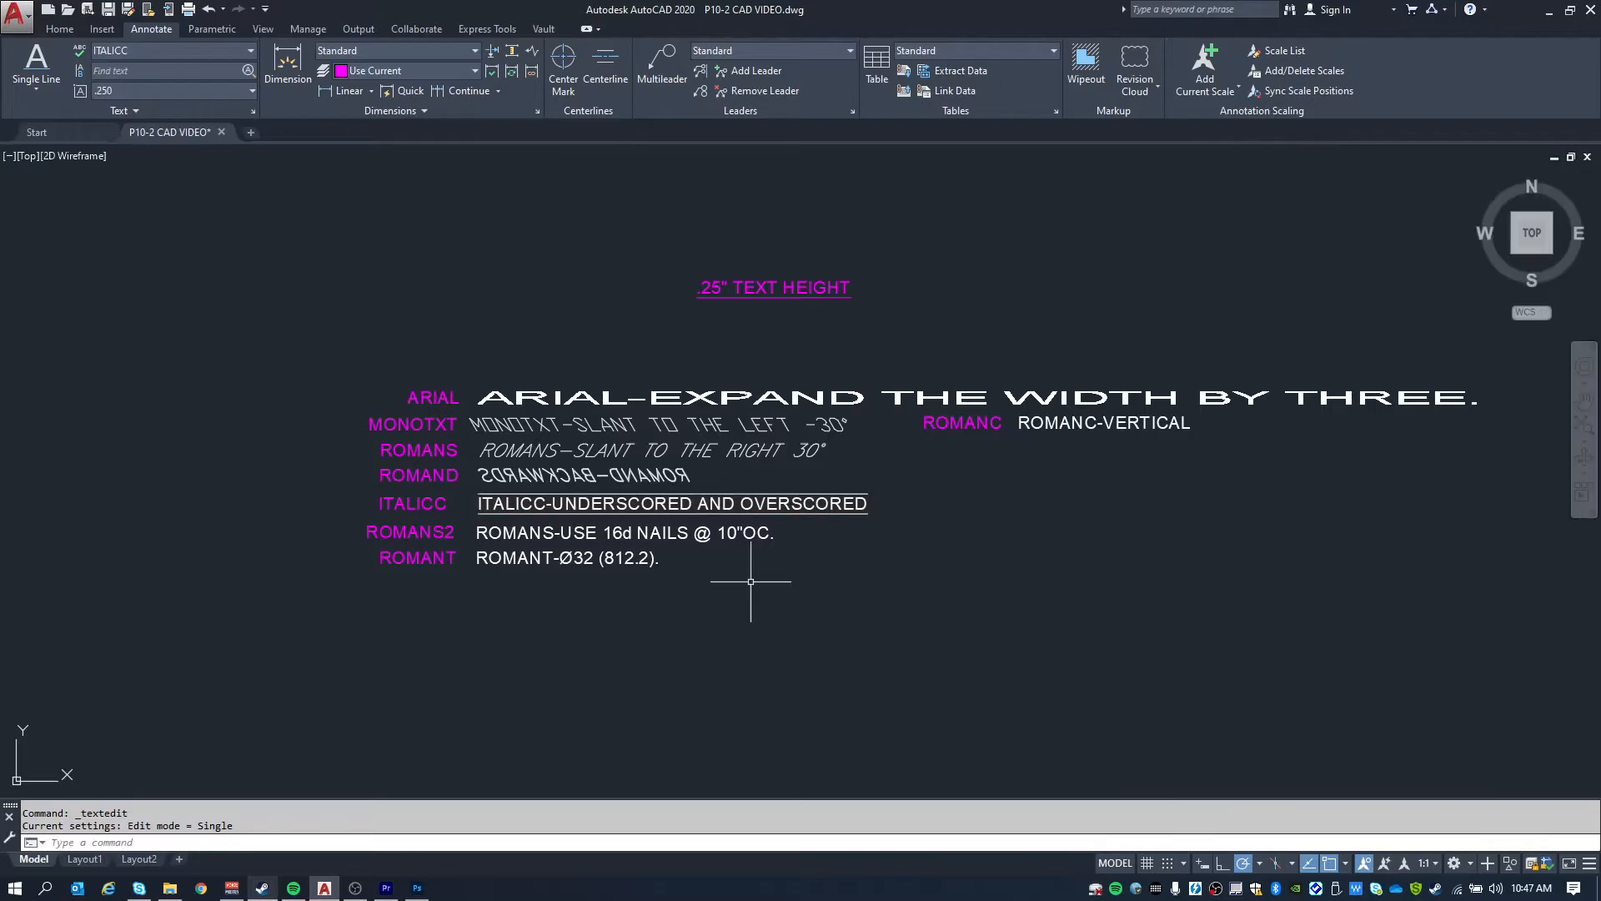
Reopen the text style settings with DDSTYLE, change the ITALICC style's font to italicc.shx, and apply it.
{"action": "type", "text": "DDSTYLE"}
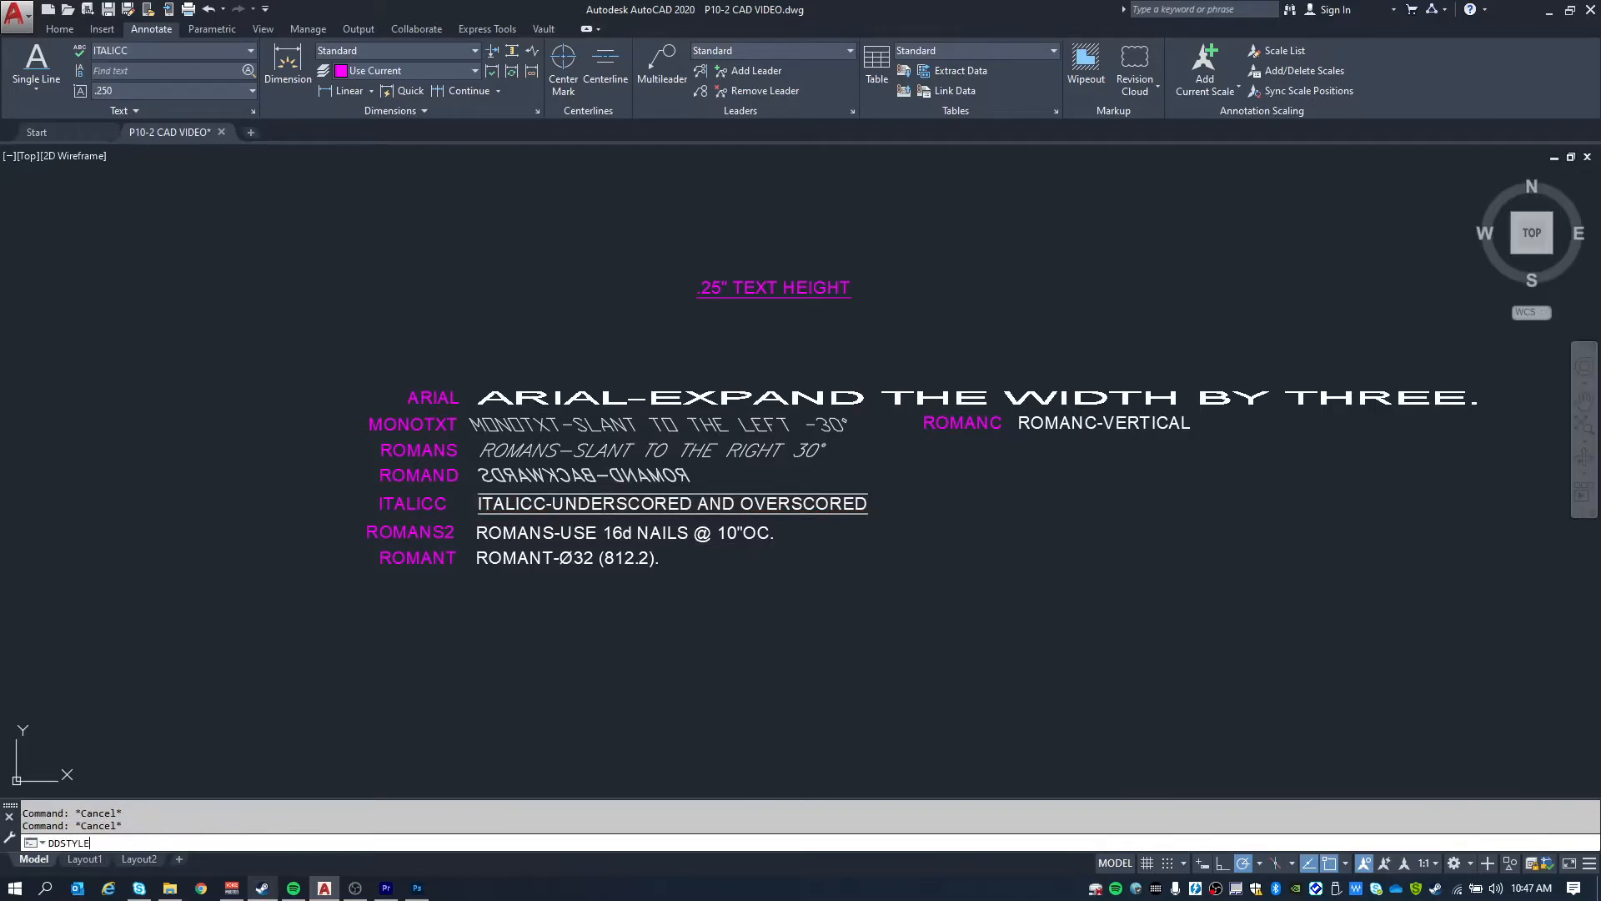
{"action": "key", "text": "Return"}
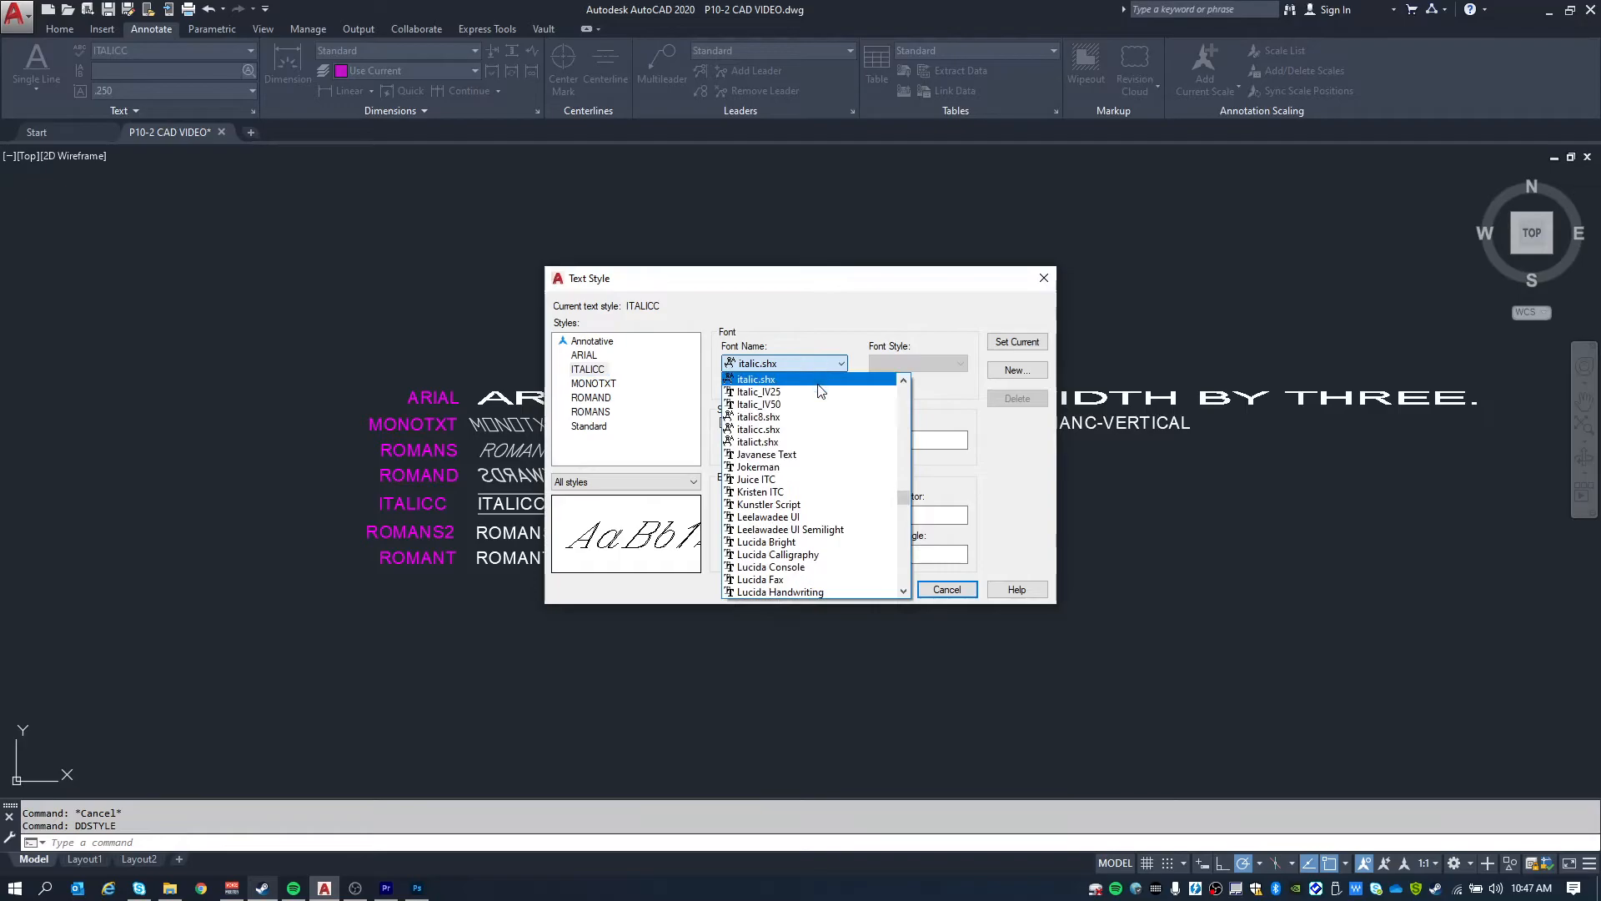
{"action": "left_click", "coordinate": [790, 431]}
{"action": "left_click", "coordinate": [875, 591]}
{"action": "left_click", "coordinate": [947, 588]}
{"action": "left_click", "coordinate": [634, 503]}
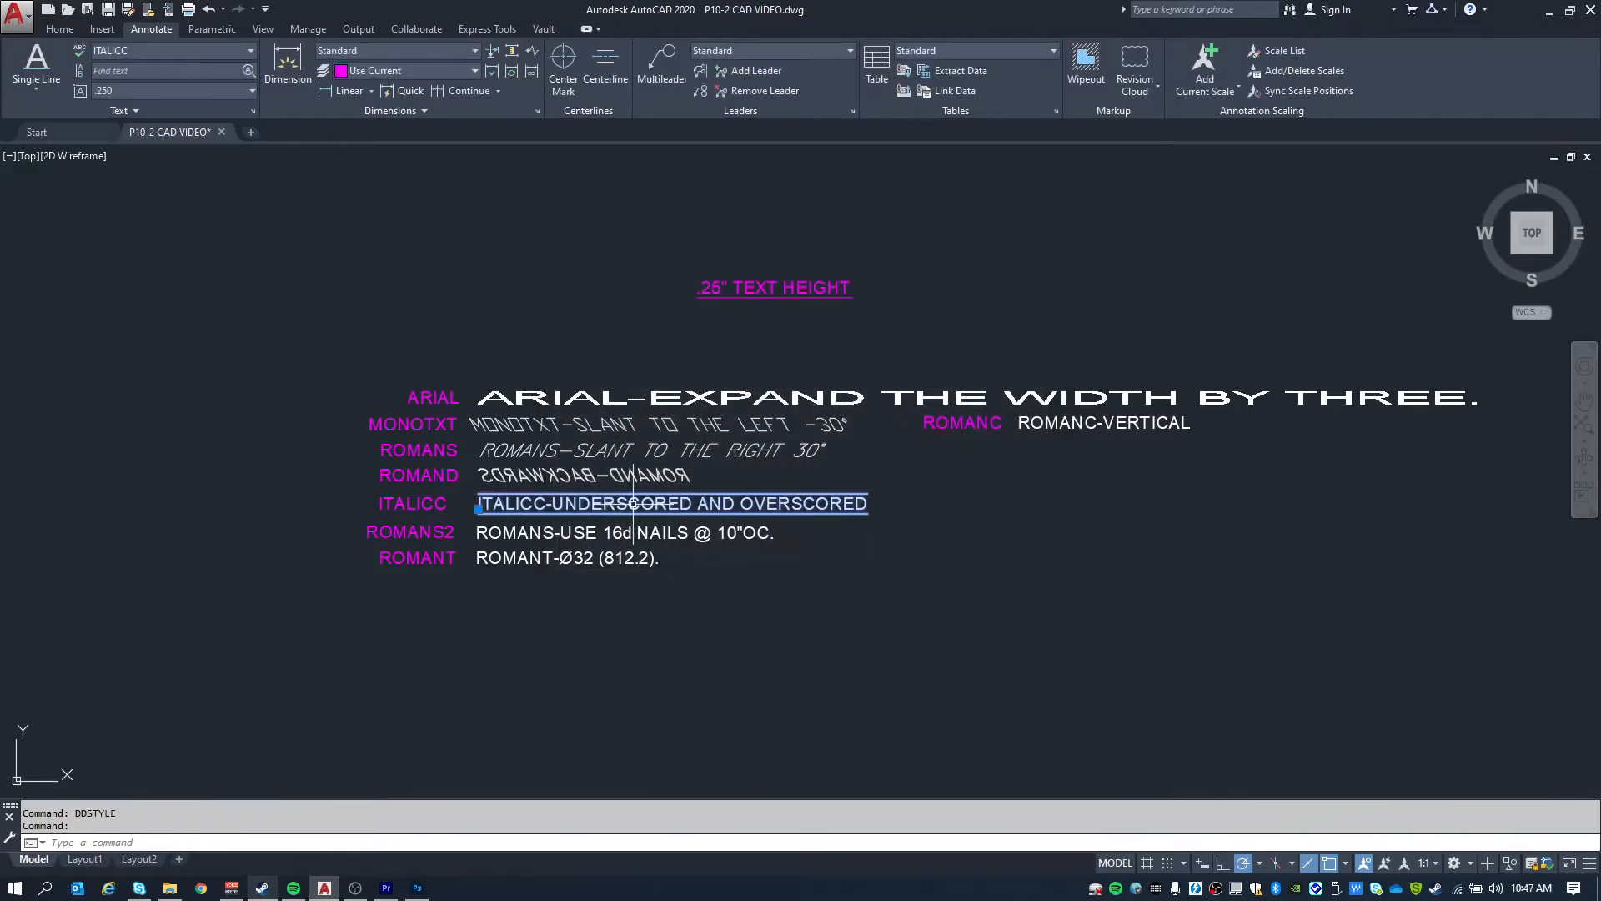
{"action": "key", "text": "Escape"}
{"action": "key", "text": "Escape"}
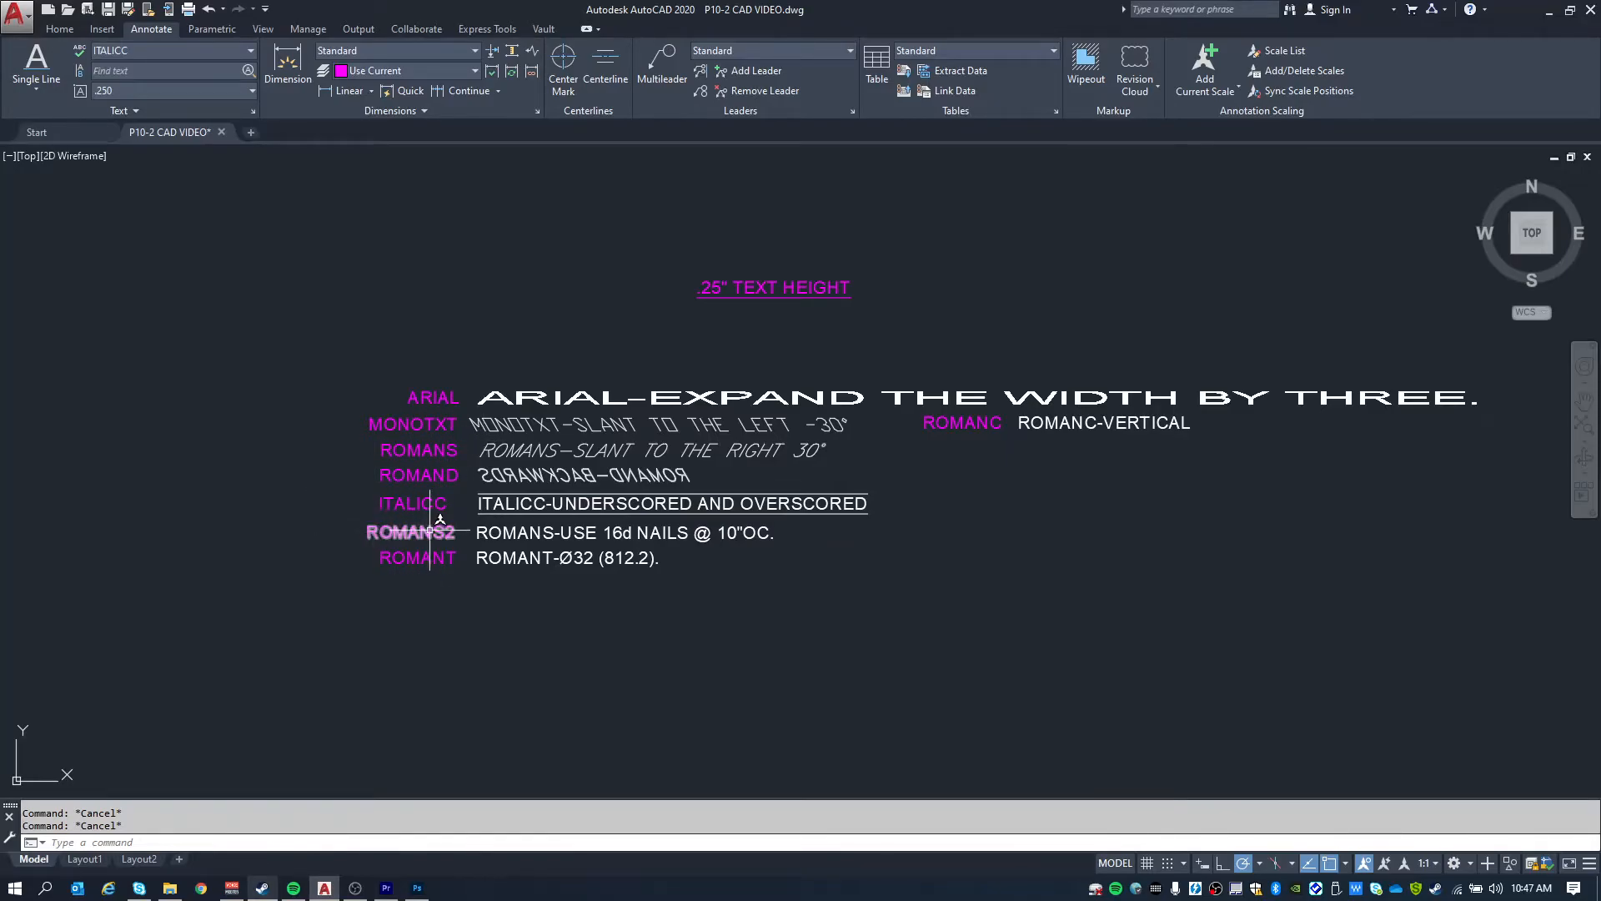
Open the text style settings with DDSTYLE and create a new style named ROMANS2.
{"action": "type", "text": "DDSTYLE"}
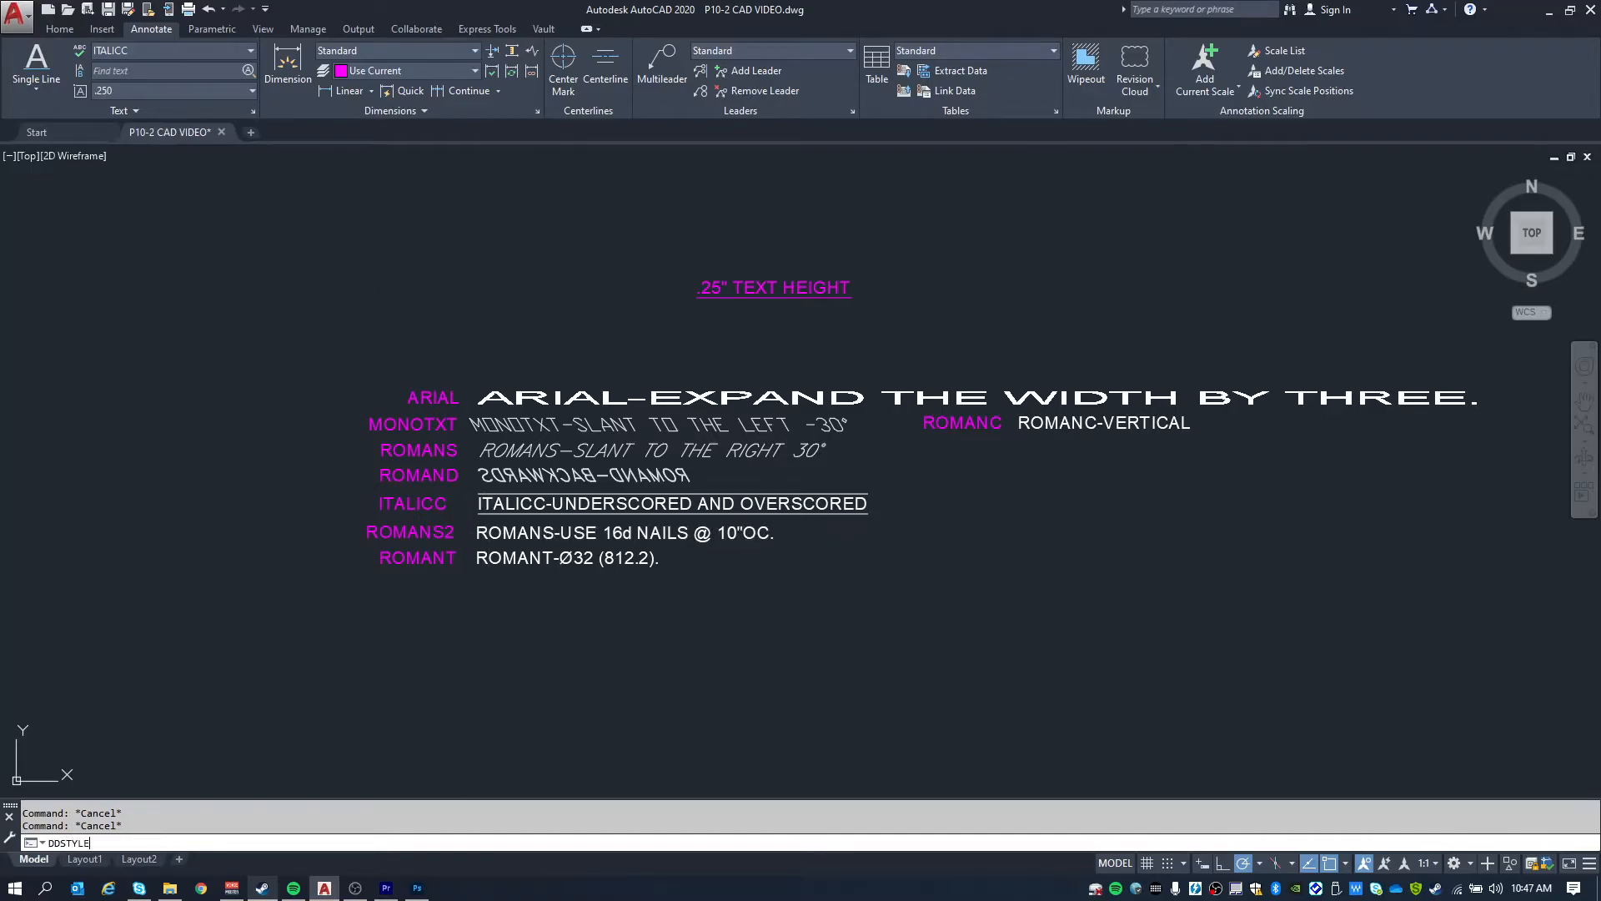
{"action": "key", "text": "Return"}
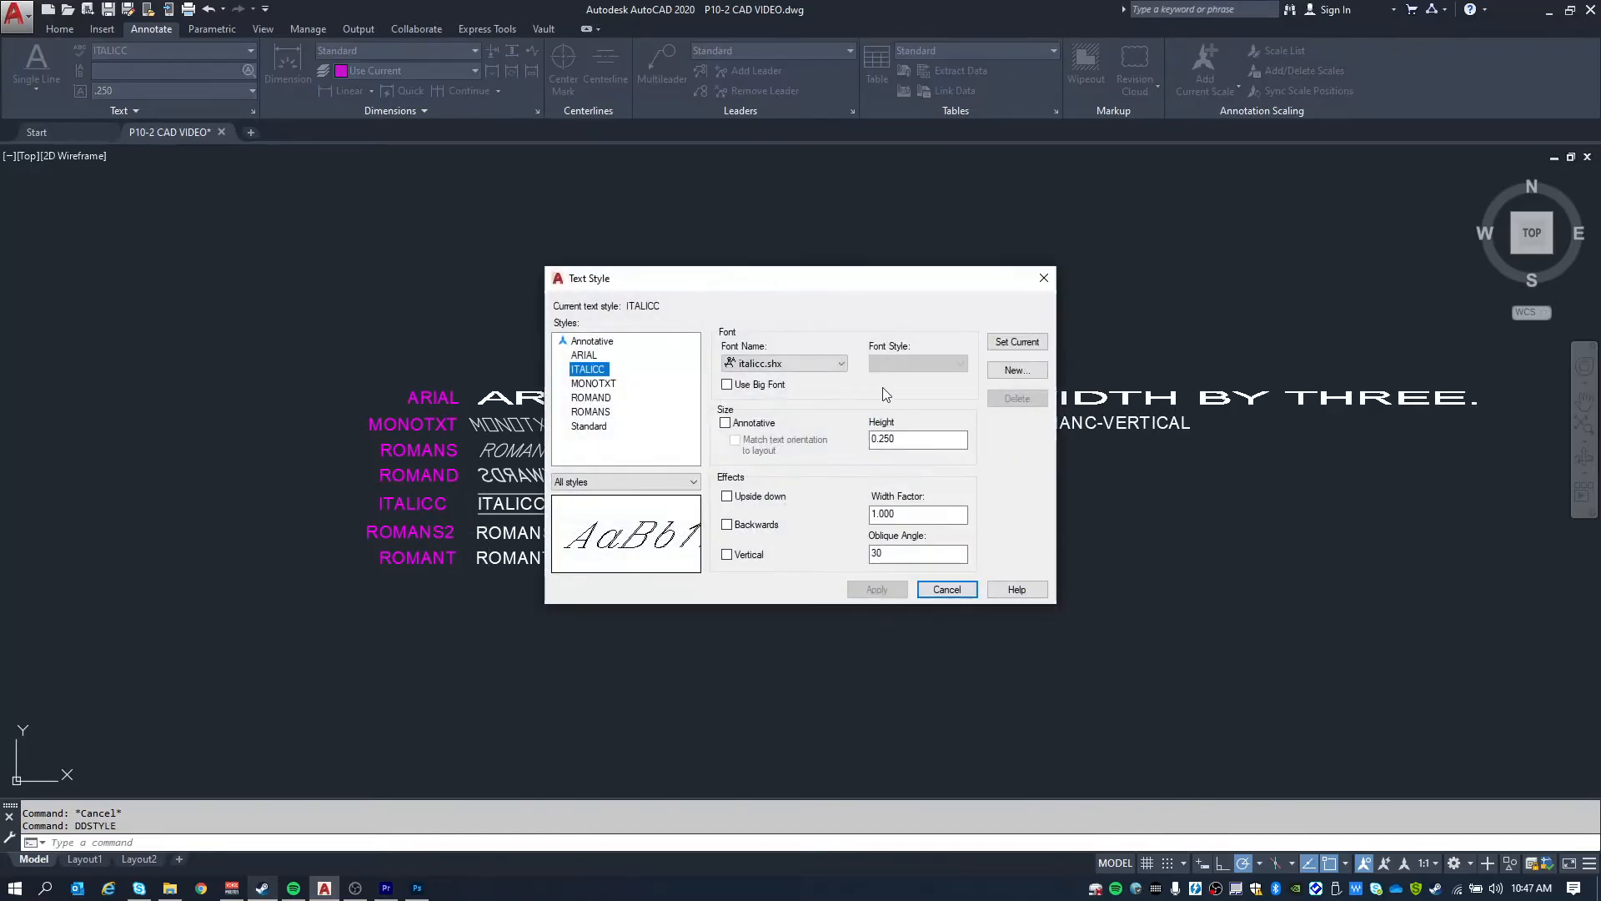
{"action": "left_click", "coordinate": [1000, 372]}
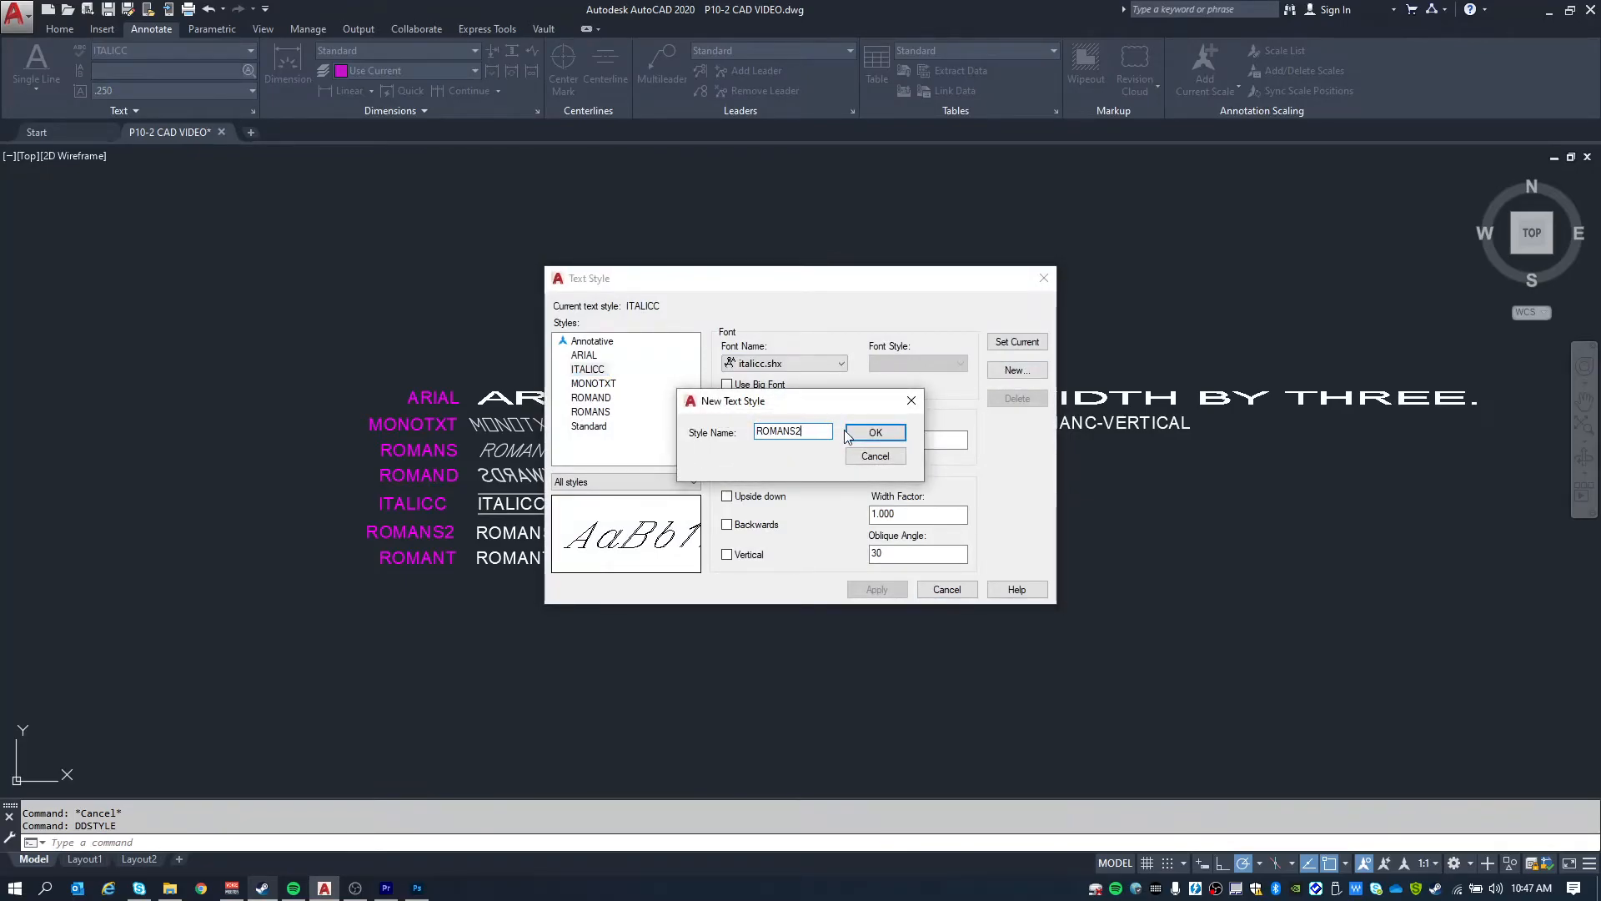
{"action": "left_click", "coordinate": [845, 436]}
Give the ROMANS2 style the romans.shx font and an oblique angle of 0, and apply the settings.
{"action": "left_click", "coordinate": [796, 365]}
{"action": "left_click_drag", "start_coordinate": [904, 497], "coordinate": [904, 530]}
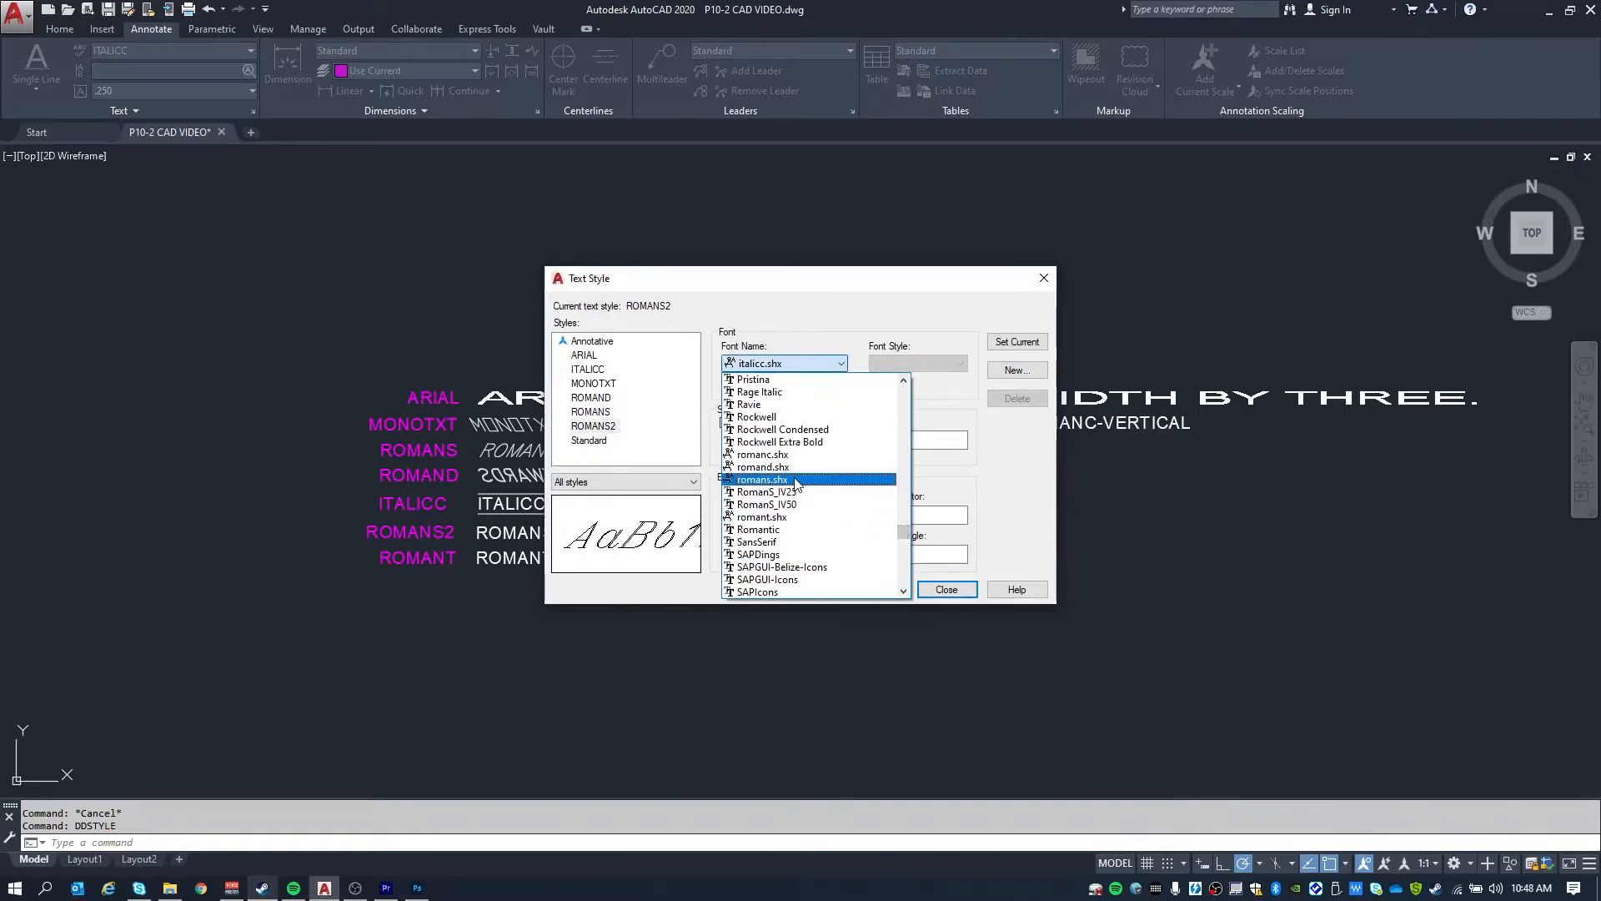
{"action": "left_click", "coordinate": [797, 482]}
{"action": "double_click", "coordinate": [918, 554]}
{"action": "type", "text": "0"}
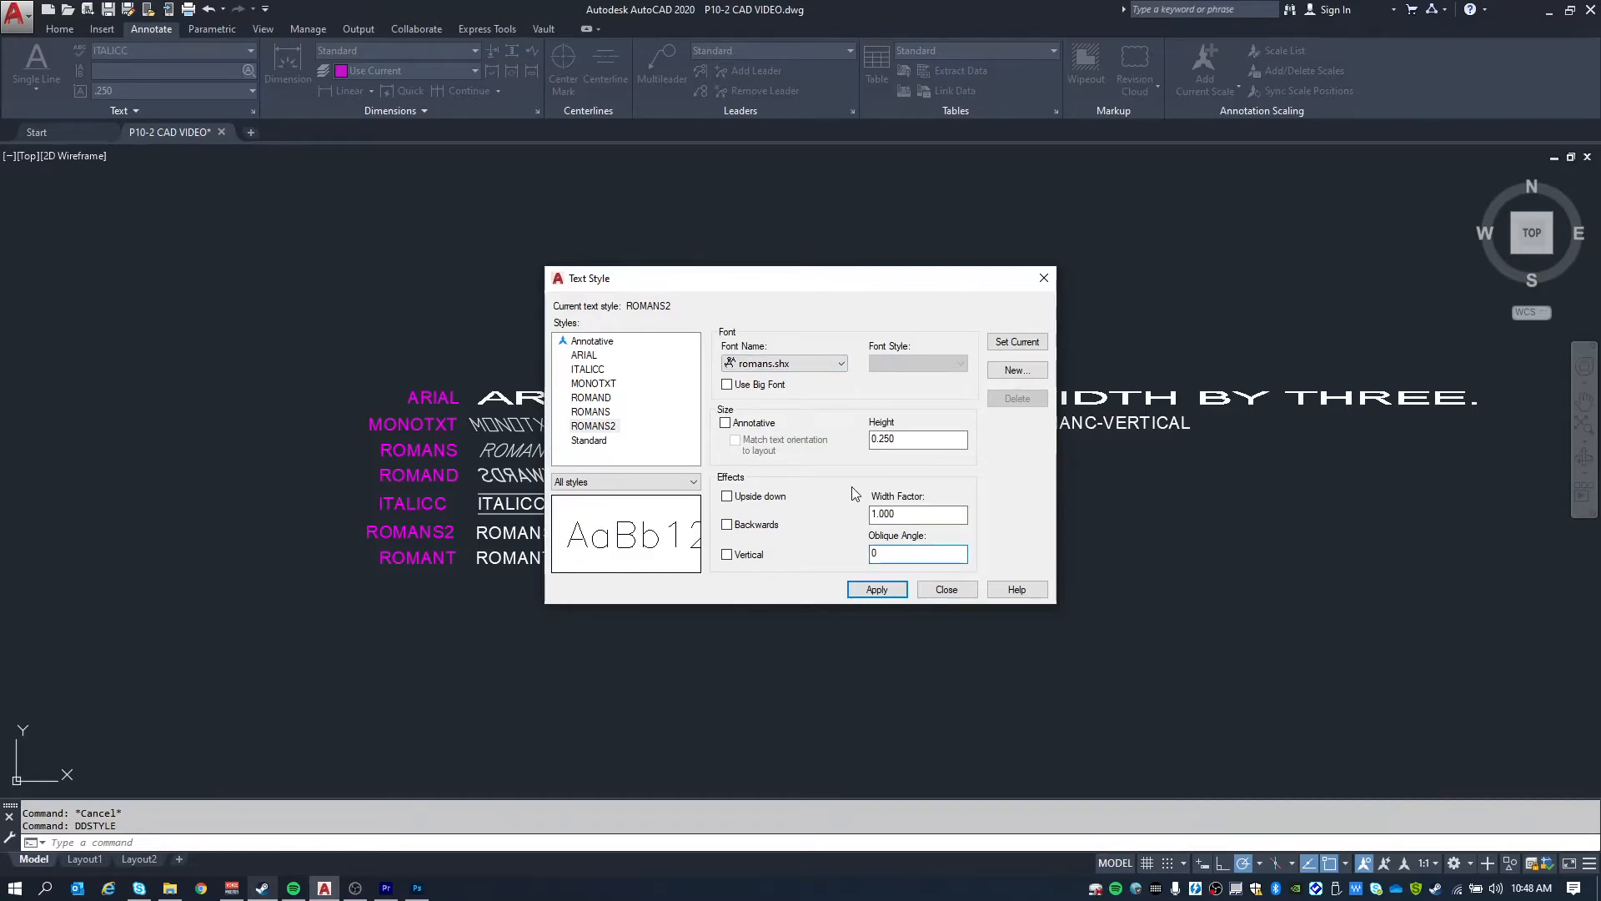
{"action": "left_click", "coordinate": [881, 593]}
{"action": "left_click", "coordinate": [946, 589]}
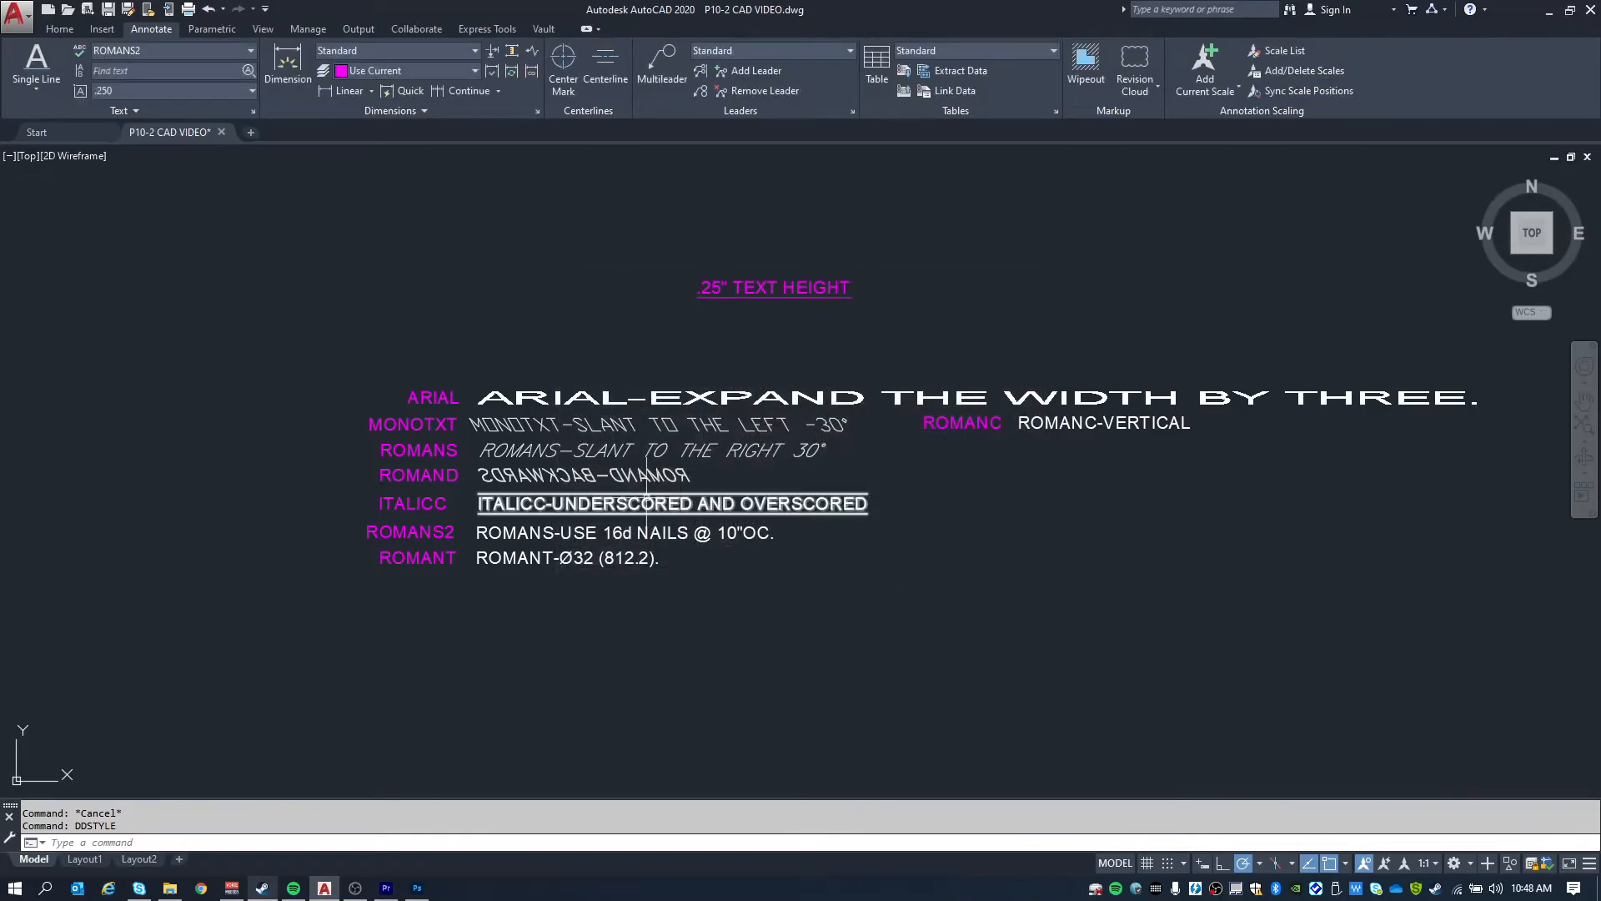
{"action": "left_click", "coordinate": [552, 532]}
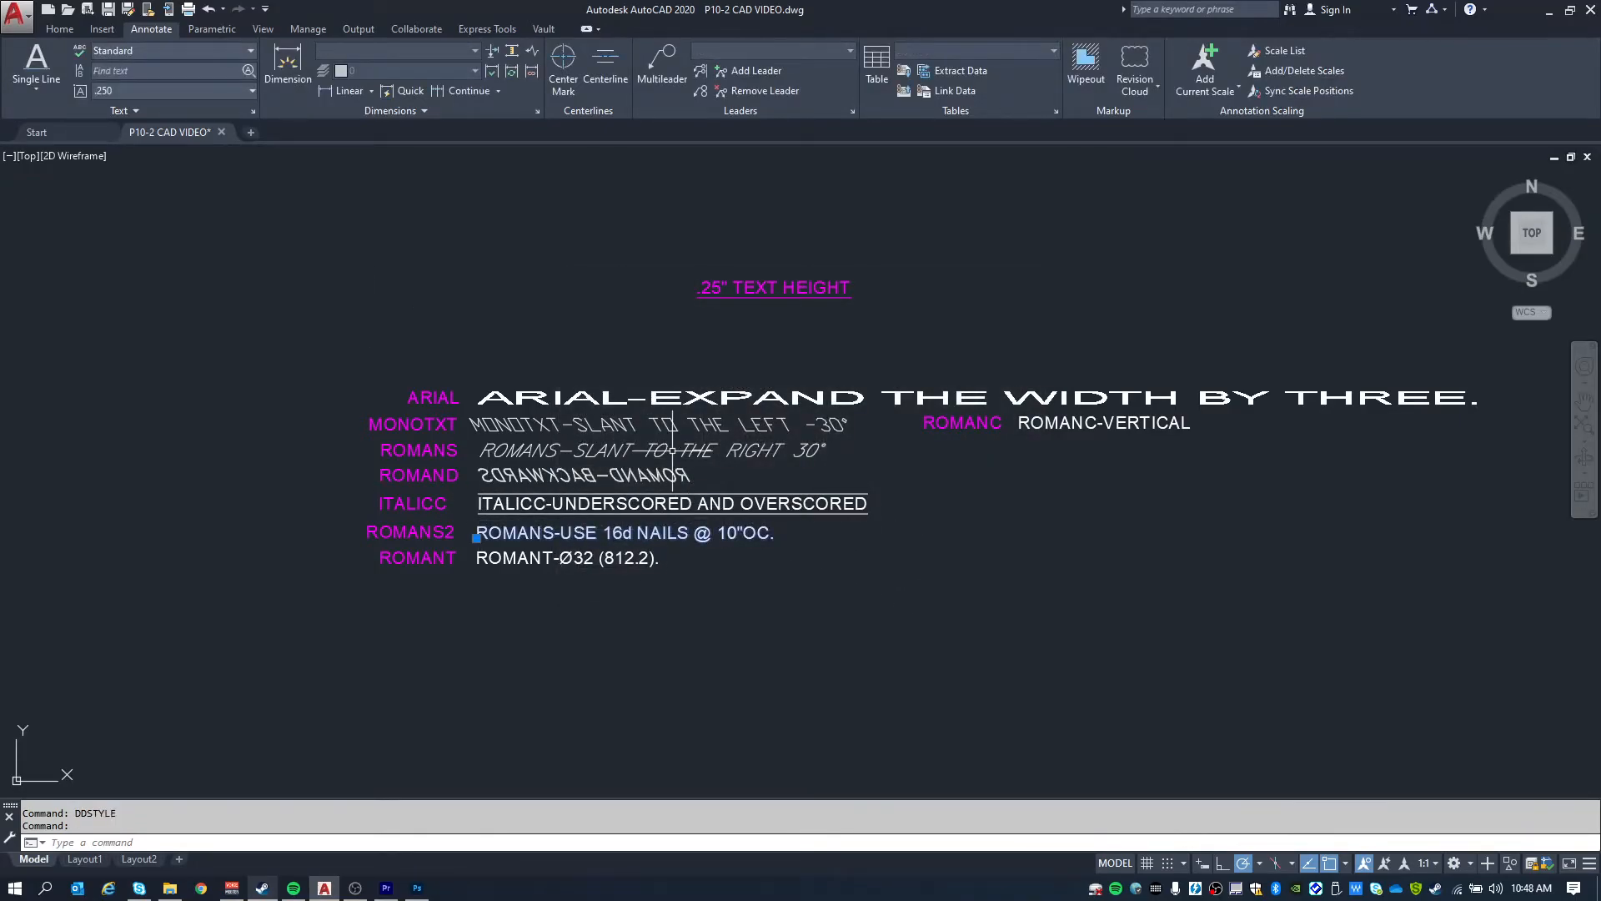
{"action": "key", "text": "Escape"}
{"action": "key", "text": "Escape"}
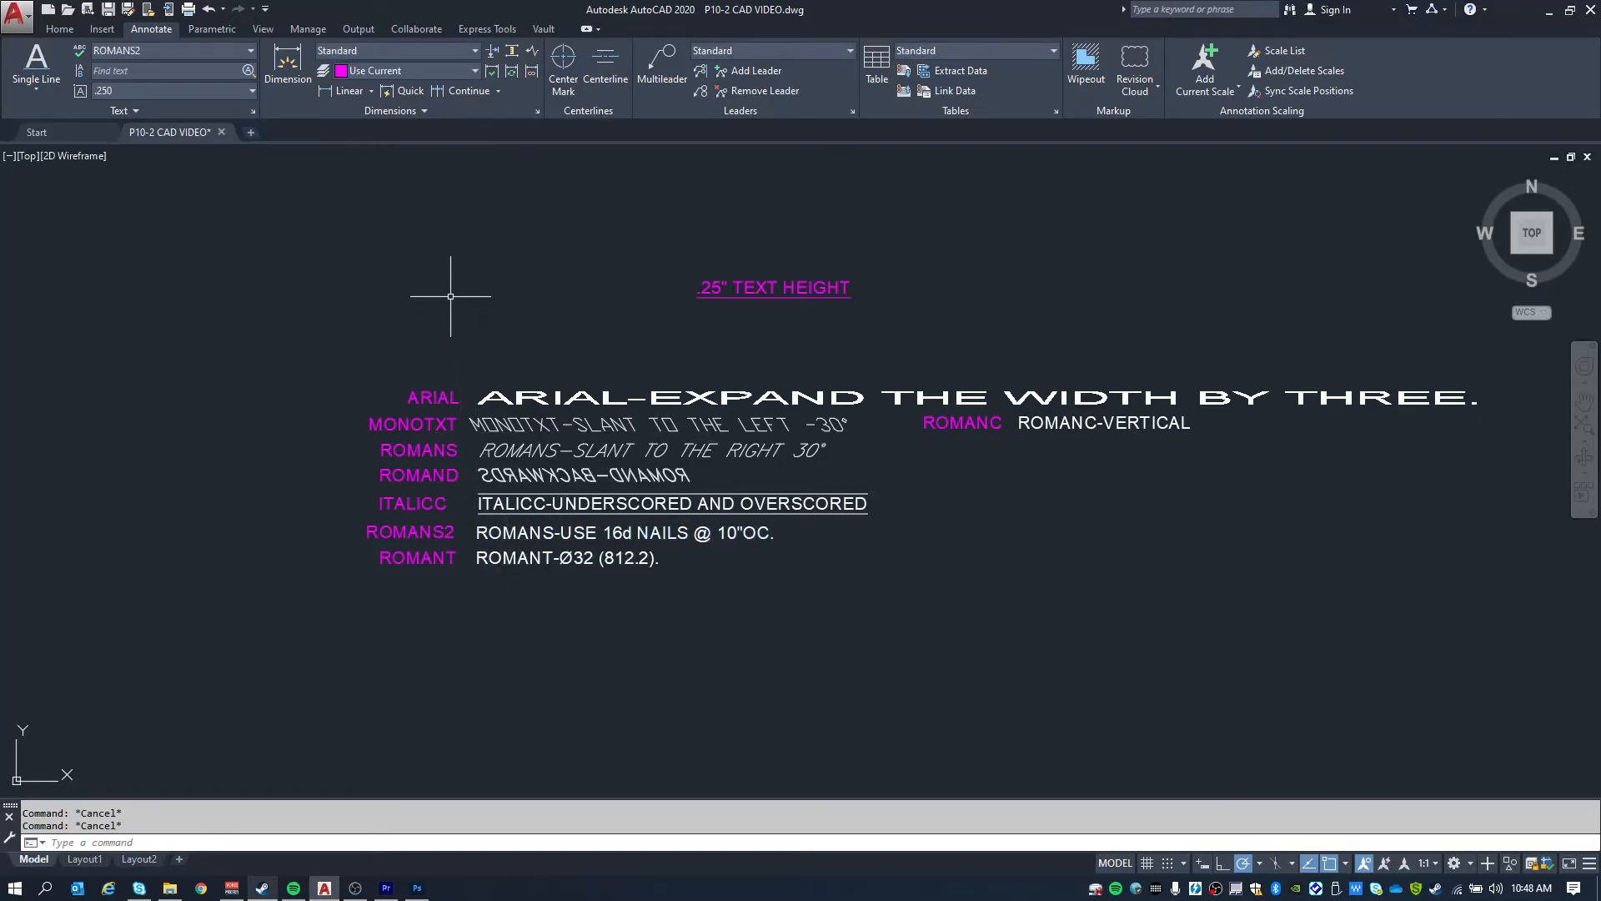
Open the text style settings with DDSTYLE and create a new style named ROMANT.
{"action": "type", "text": "opSTYLE"}
{"action": "key", "text": "Return"}
{"action": "key", "text": "alt+n"}
{"action": "type", "text": "ROMANT"}
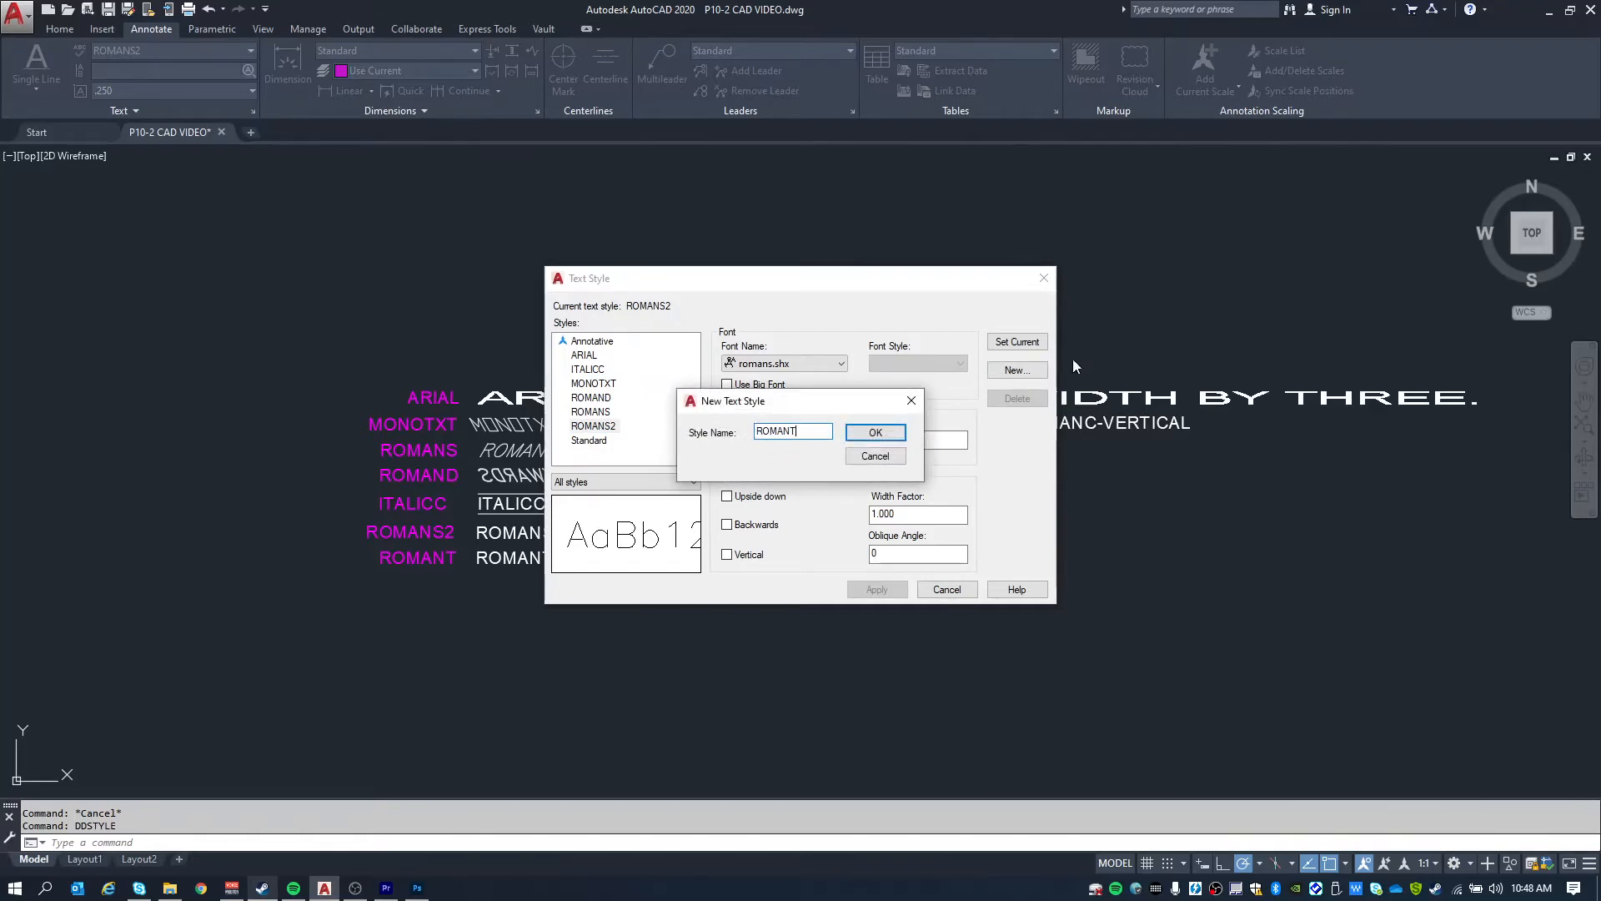
{"action": "left_click", "coordinate": [875, 433]}
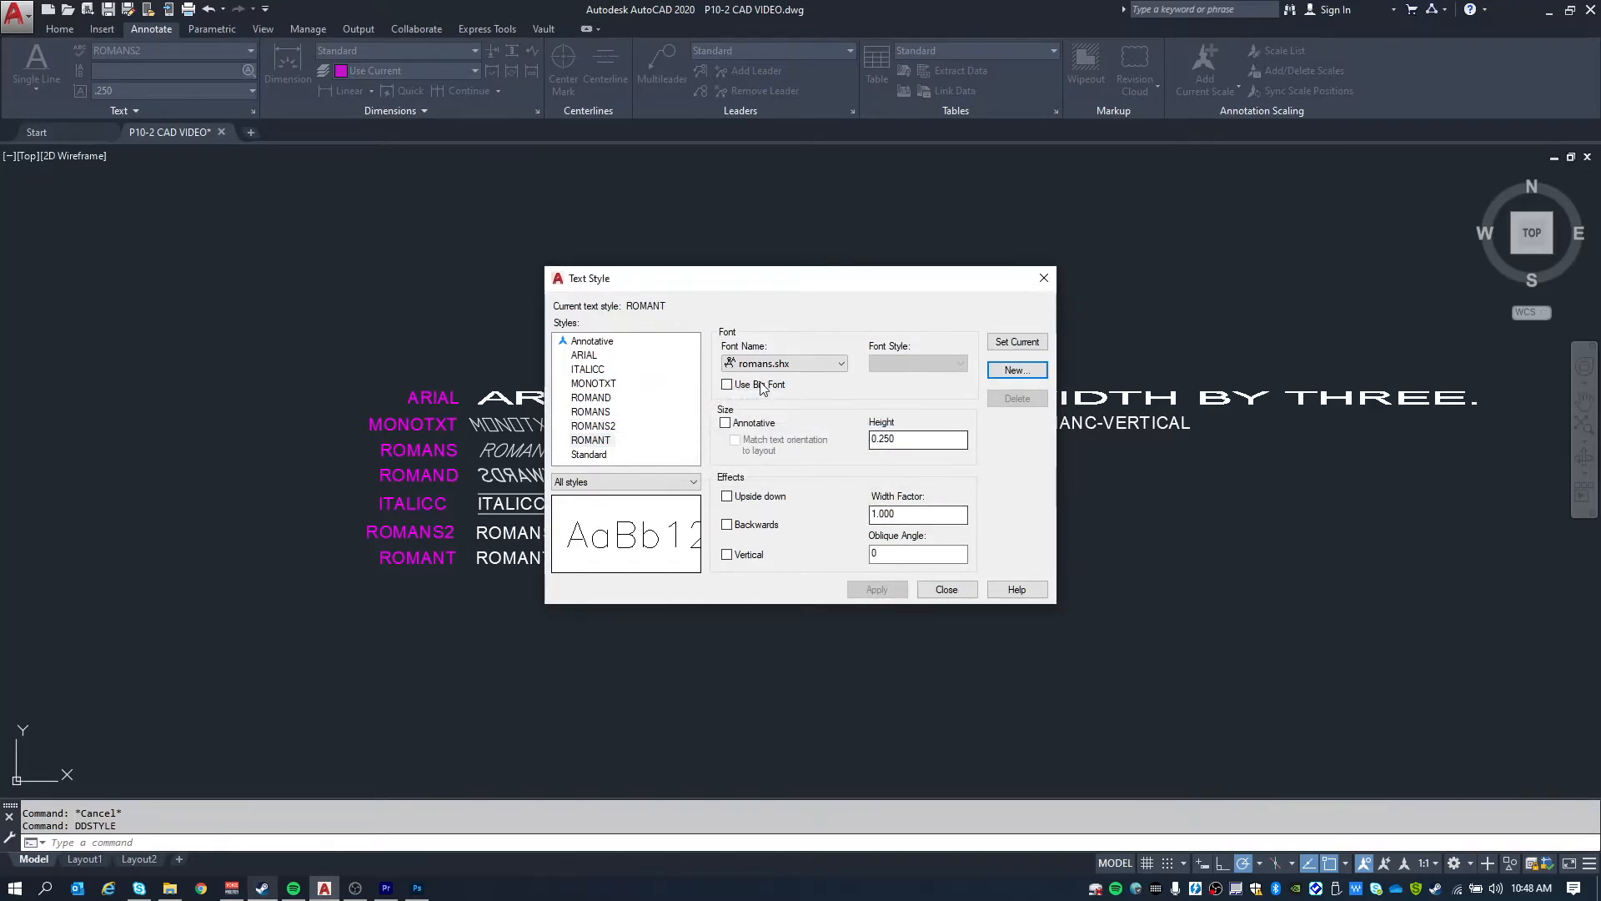
Set the ROMANT style's font to romant.shx, apply it and close the text style settings.
{"action": "left_click", "coordinate": [797, 367]}
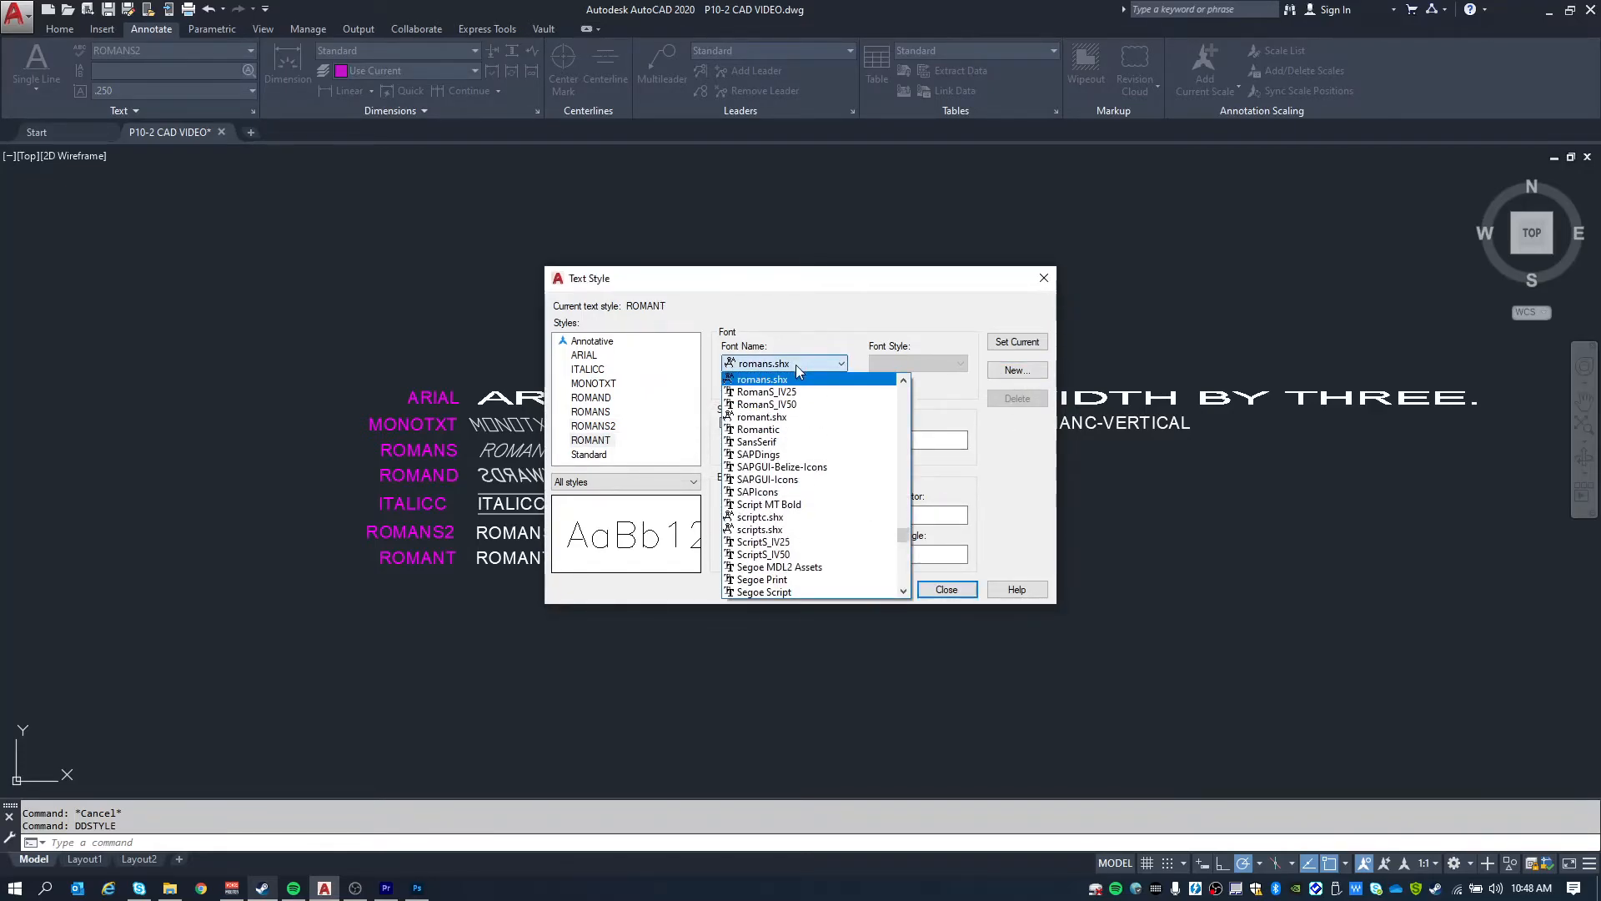
{"action": "left_click", "coordinate": [794, 417]}
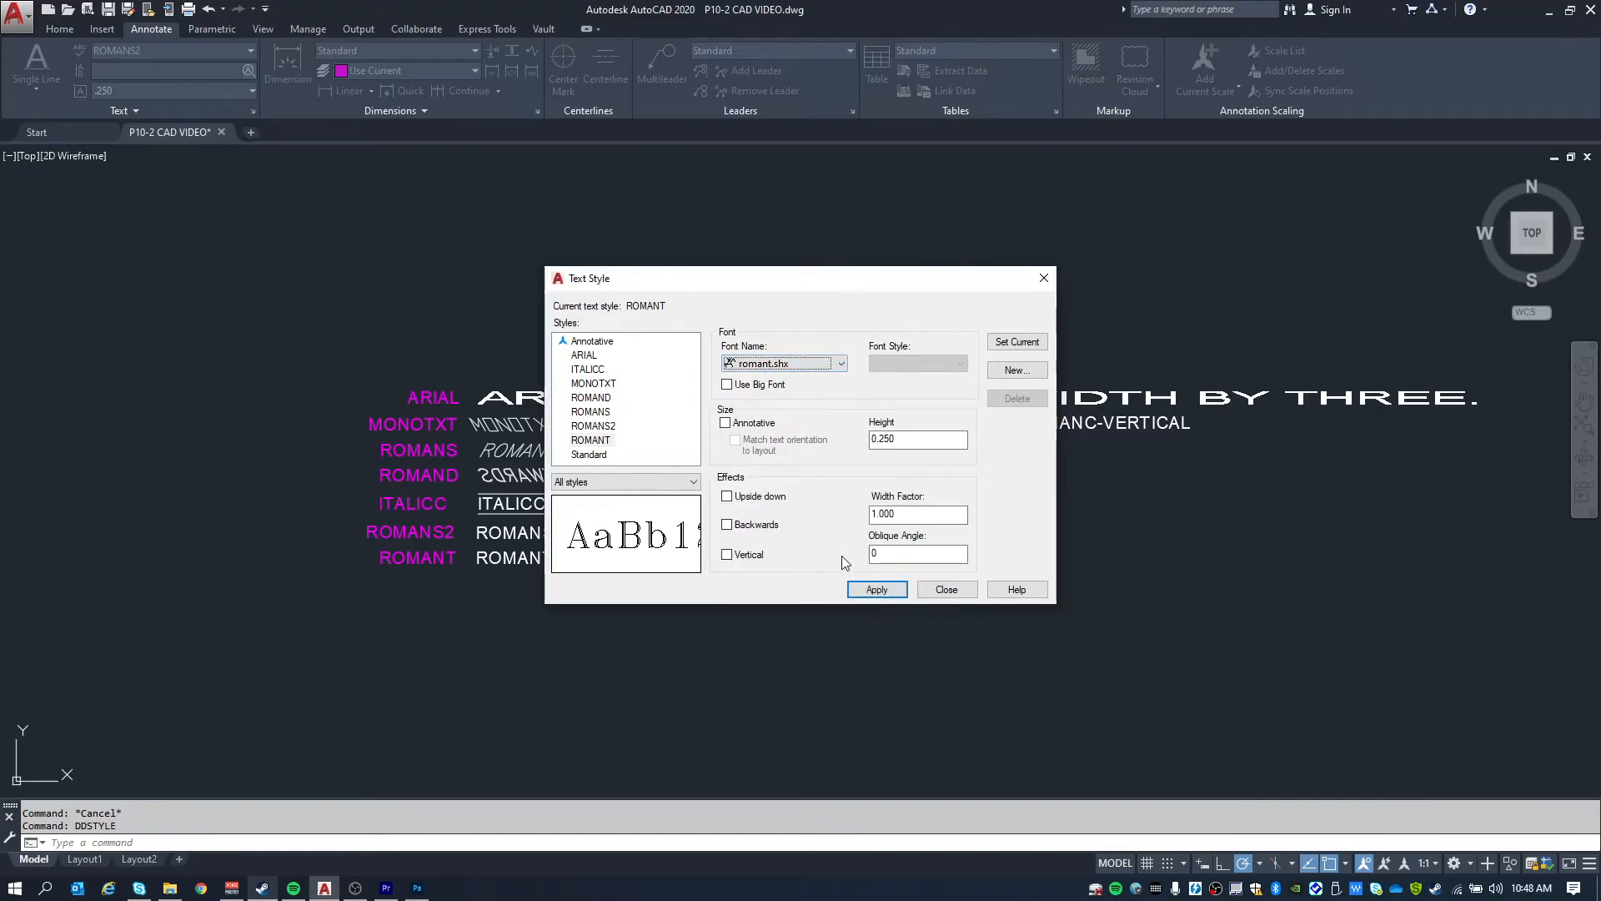
{"action": "left_click", "coordinate": [882, 592]}
{"action": "left_click", "coordinate": [946, 589]}
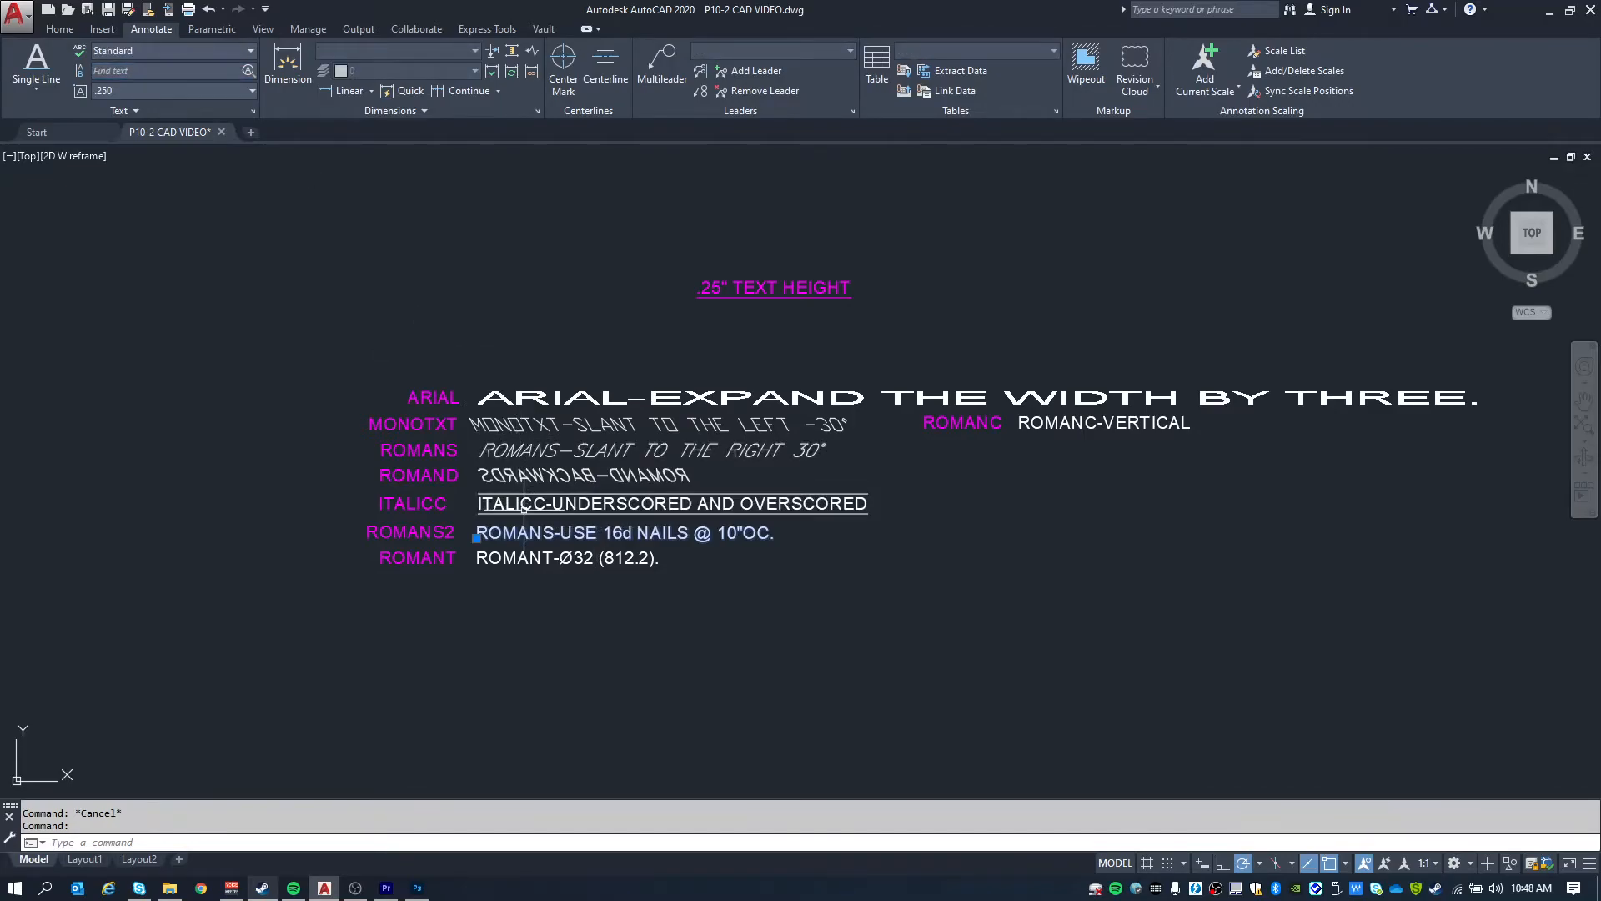
Assign the ROMANS2 text style to the "ROMANS-USE 16d NAILS @ 10"OC." line.
{"action": "left_click", "coordinate": [235, 48]}
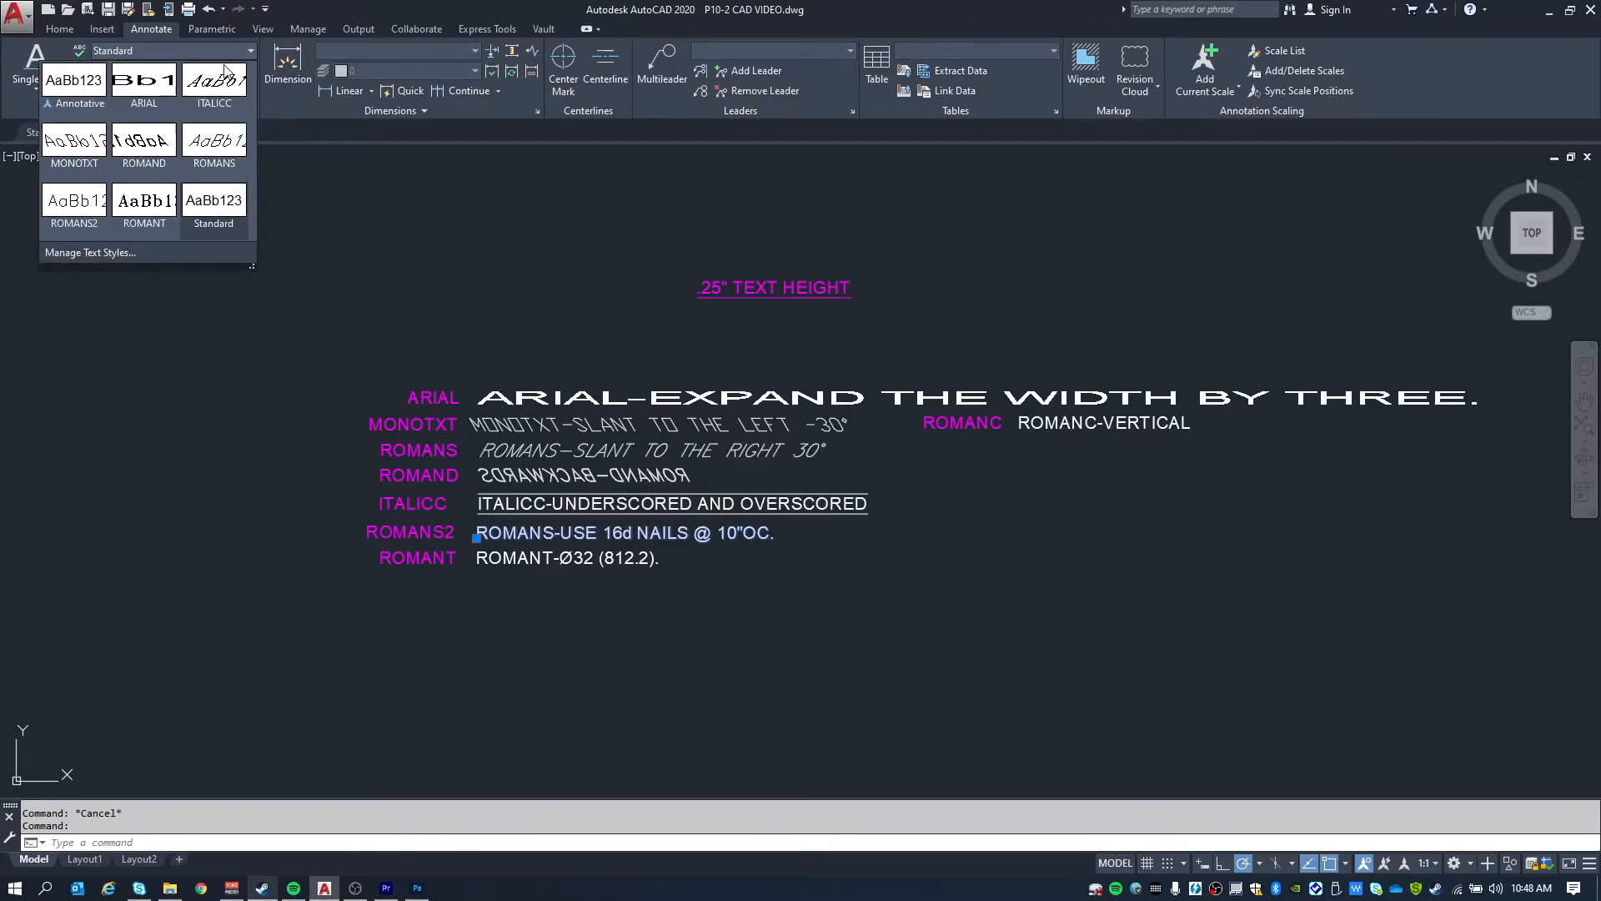
{"action": "left_click", "coordinate": [83, 208]}
{"action": "key", "text": "Escape"}
{"action": "key", "text": "Escape"}
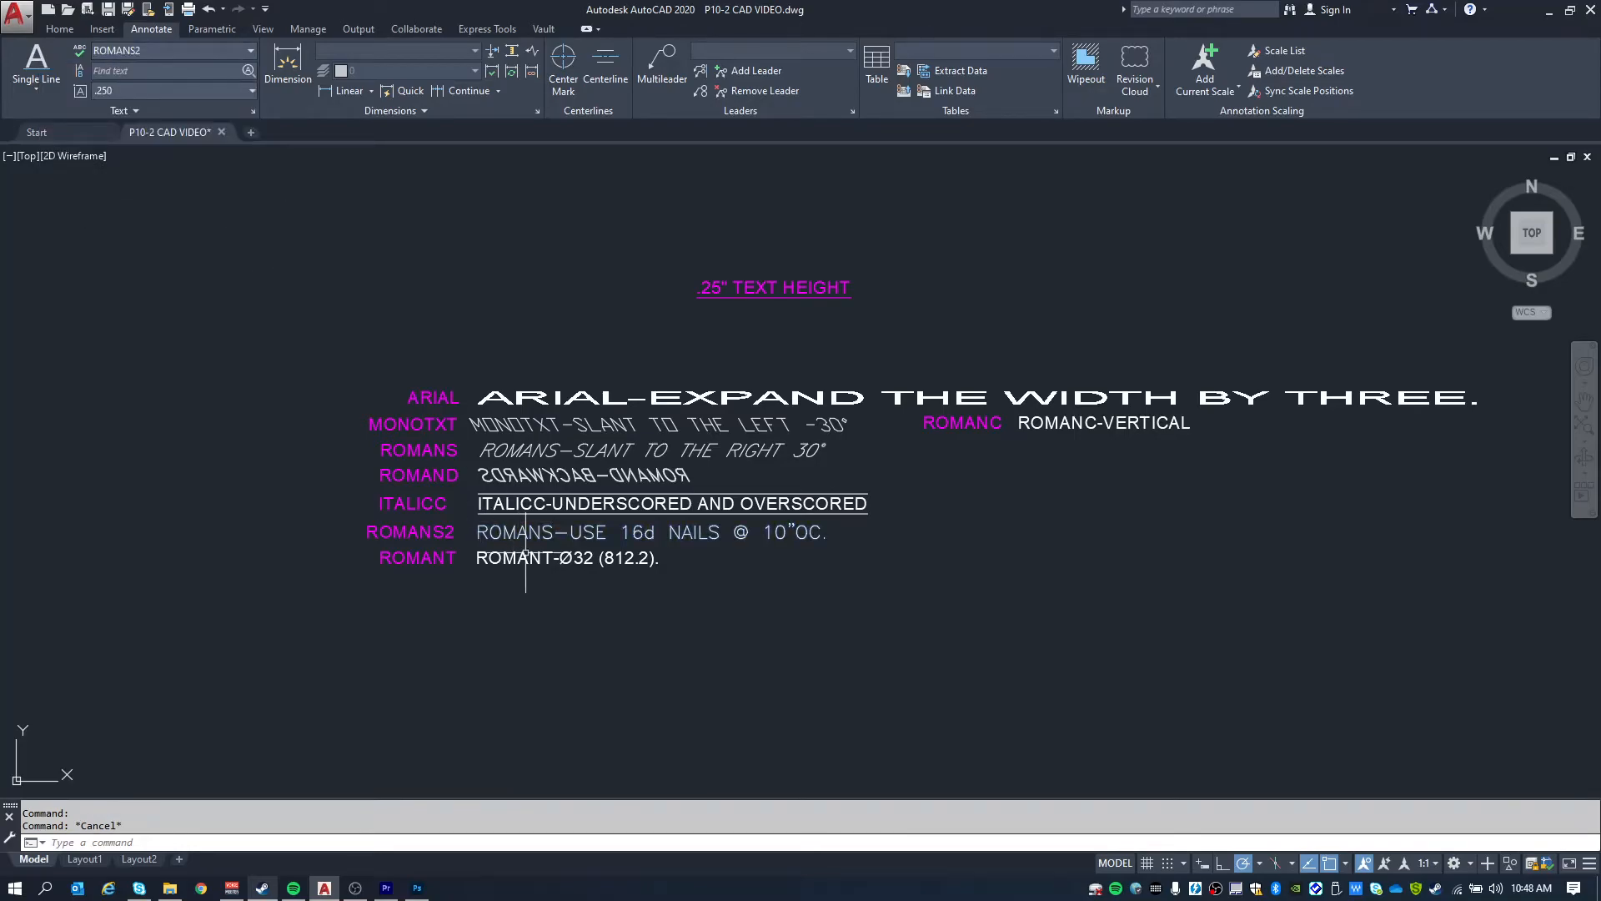
Assign the ROMANT text style to the "ROMANT-Ø32 (812.2)." line.
{"action": "left_click", "coordinate": [534, 561]}
{"action": "left_click", "coordinate": [172, 53]}
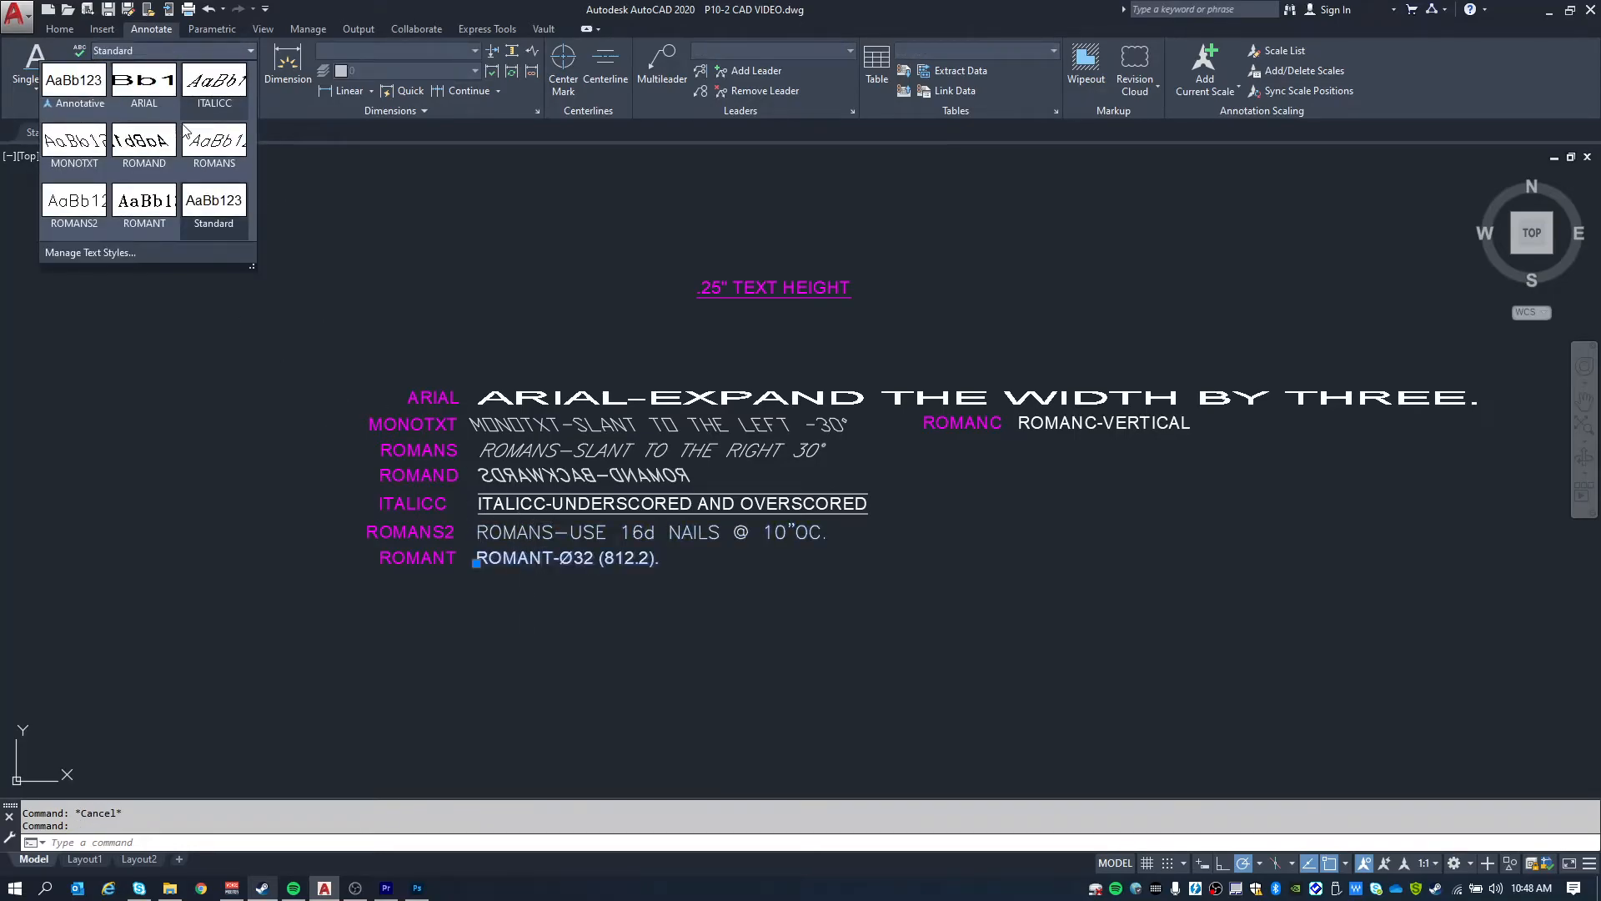
{"action": "left_click", "coordinate": [162, 212]}
{"action": "key", "text": "Escape"}
Assign the ITALICC text style to the "ITALICC-UNDERSCORED AND OVERSCORED" line.
{"action": "left_click", "coordinate": [634, 504]}
{"action": "left_click", "coordinate": [208, 54]}
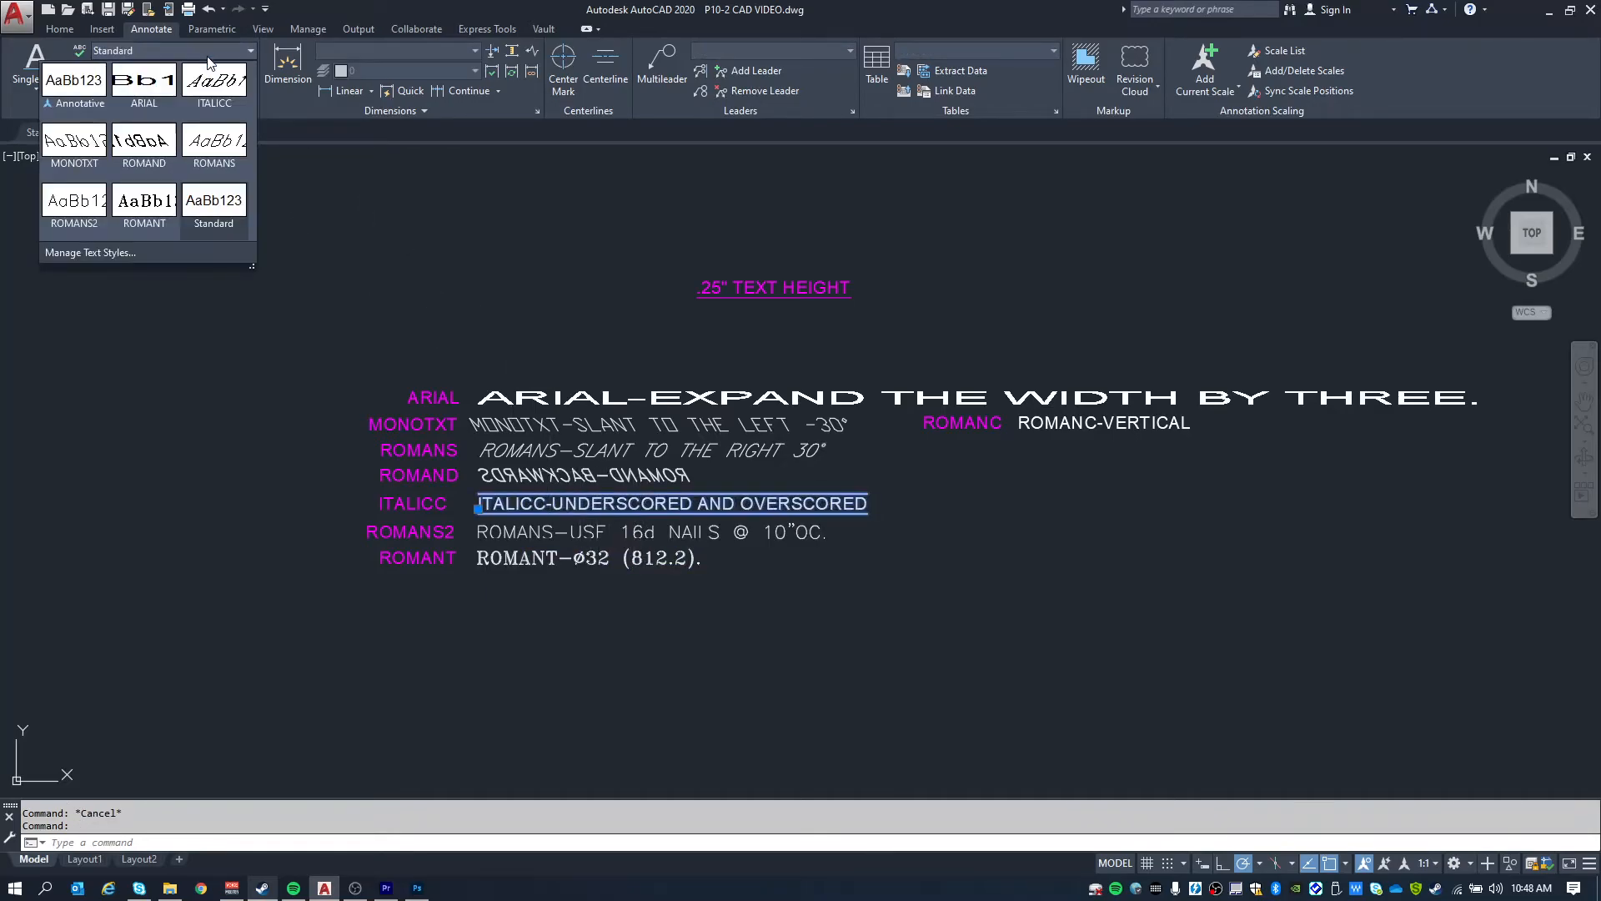
{"action": "left_click", "coordinate": [214, 82]}
{"action": "key", "text": "Escape"}
{"action": "middle_click_drag", "start_coordinate": [829, 561], "coordinate": [700, 535]}
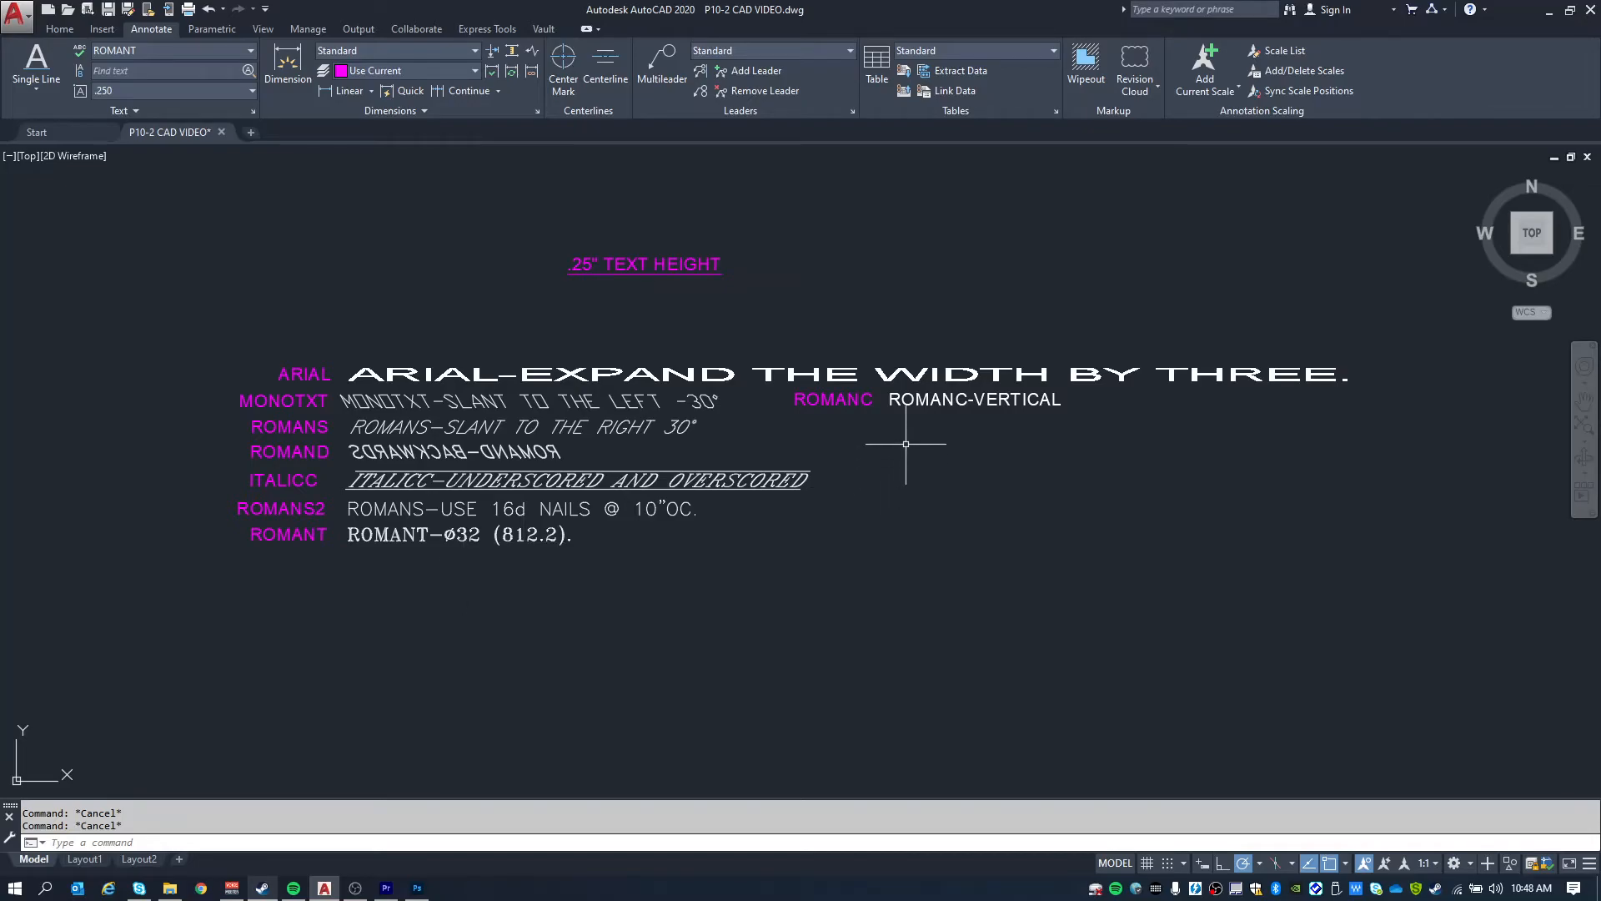
{"action": "middle_click_drag", "start_coordinate": [891, 400], "coordinate": [877, 385]}
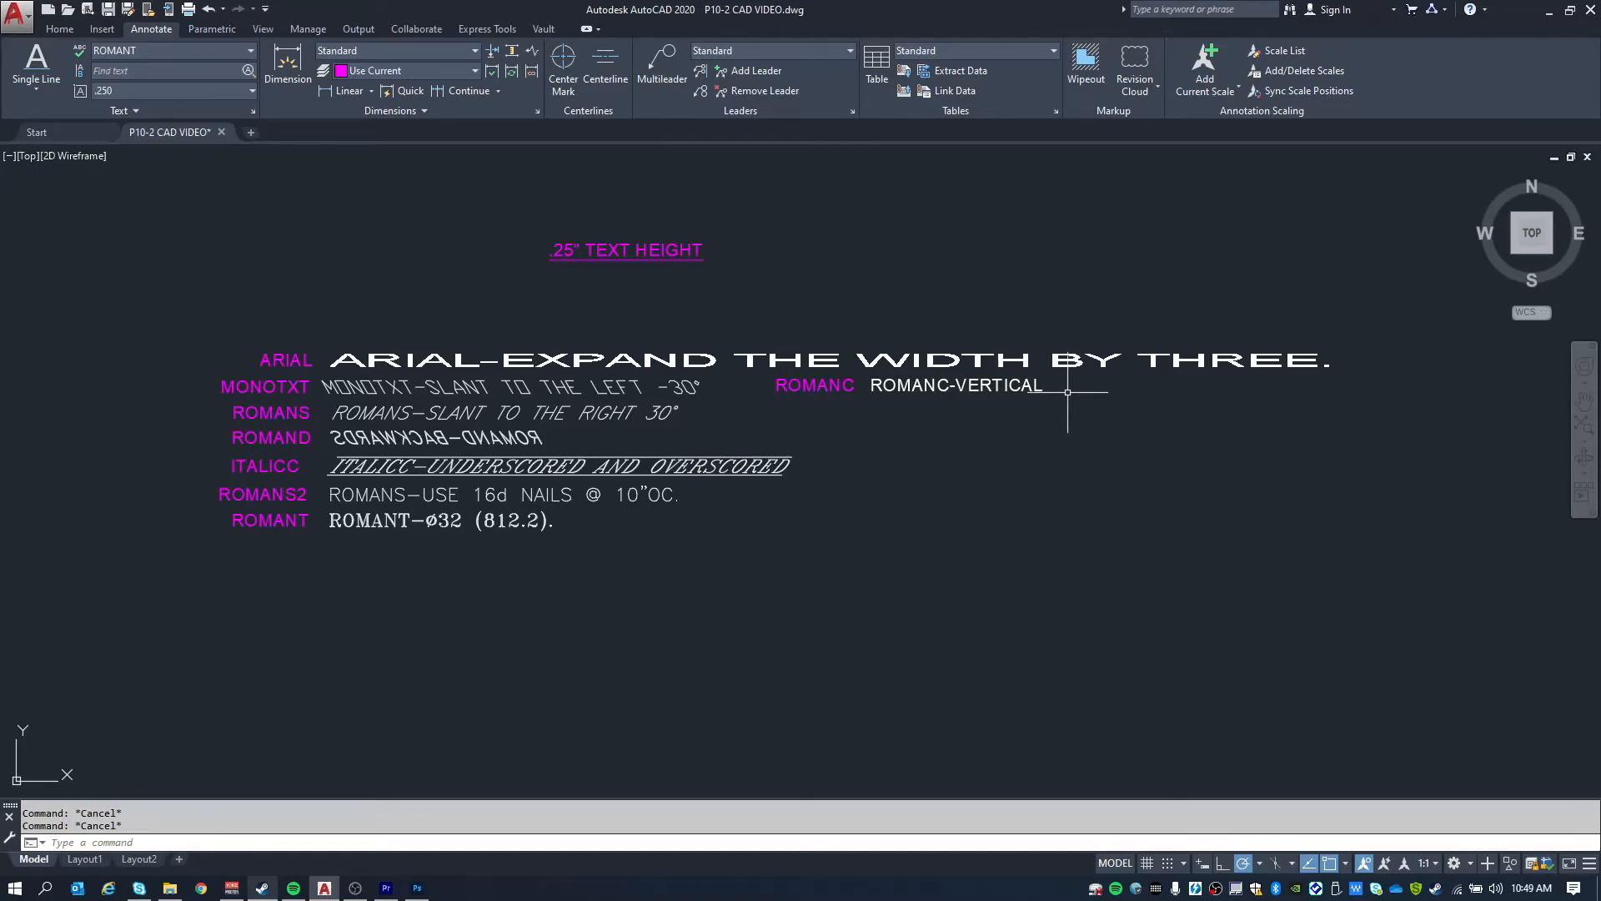
Open the text style settings and create a new text style named ROMANC.
{"action": "type", "text": "LE"}
{"action": "key", "text": "Return"}
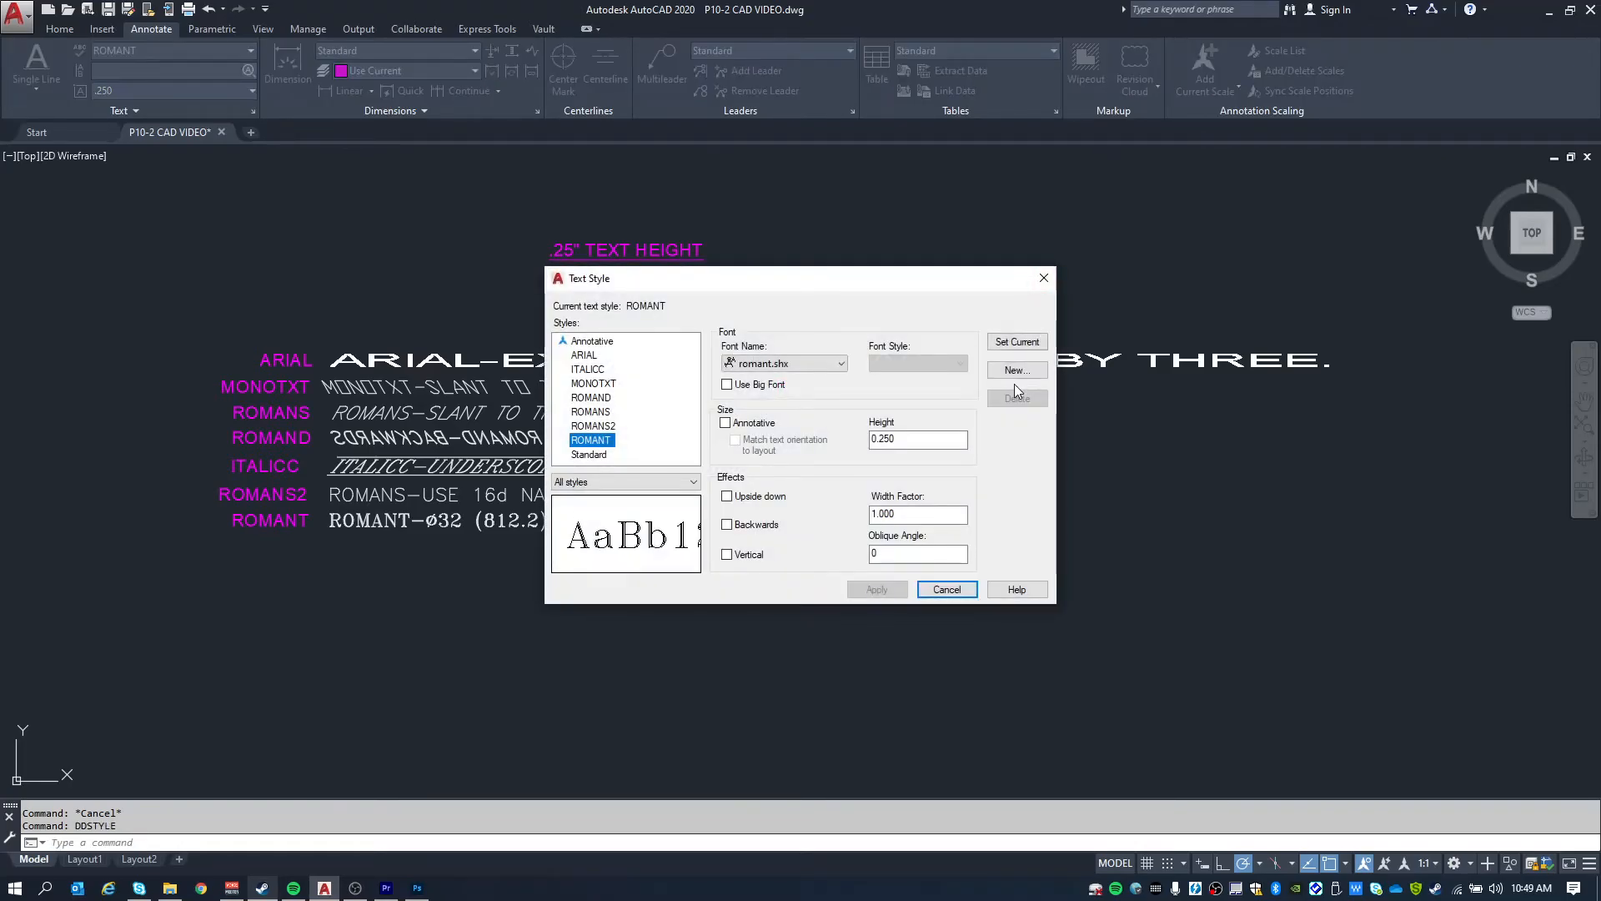
{"action": "left_click", "coordinate": [1017, 371]}
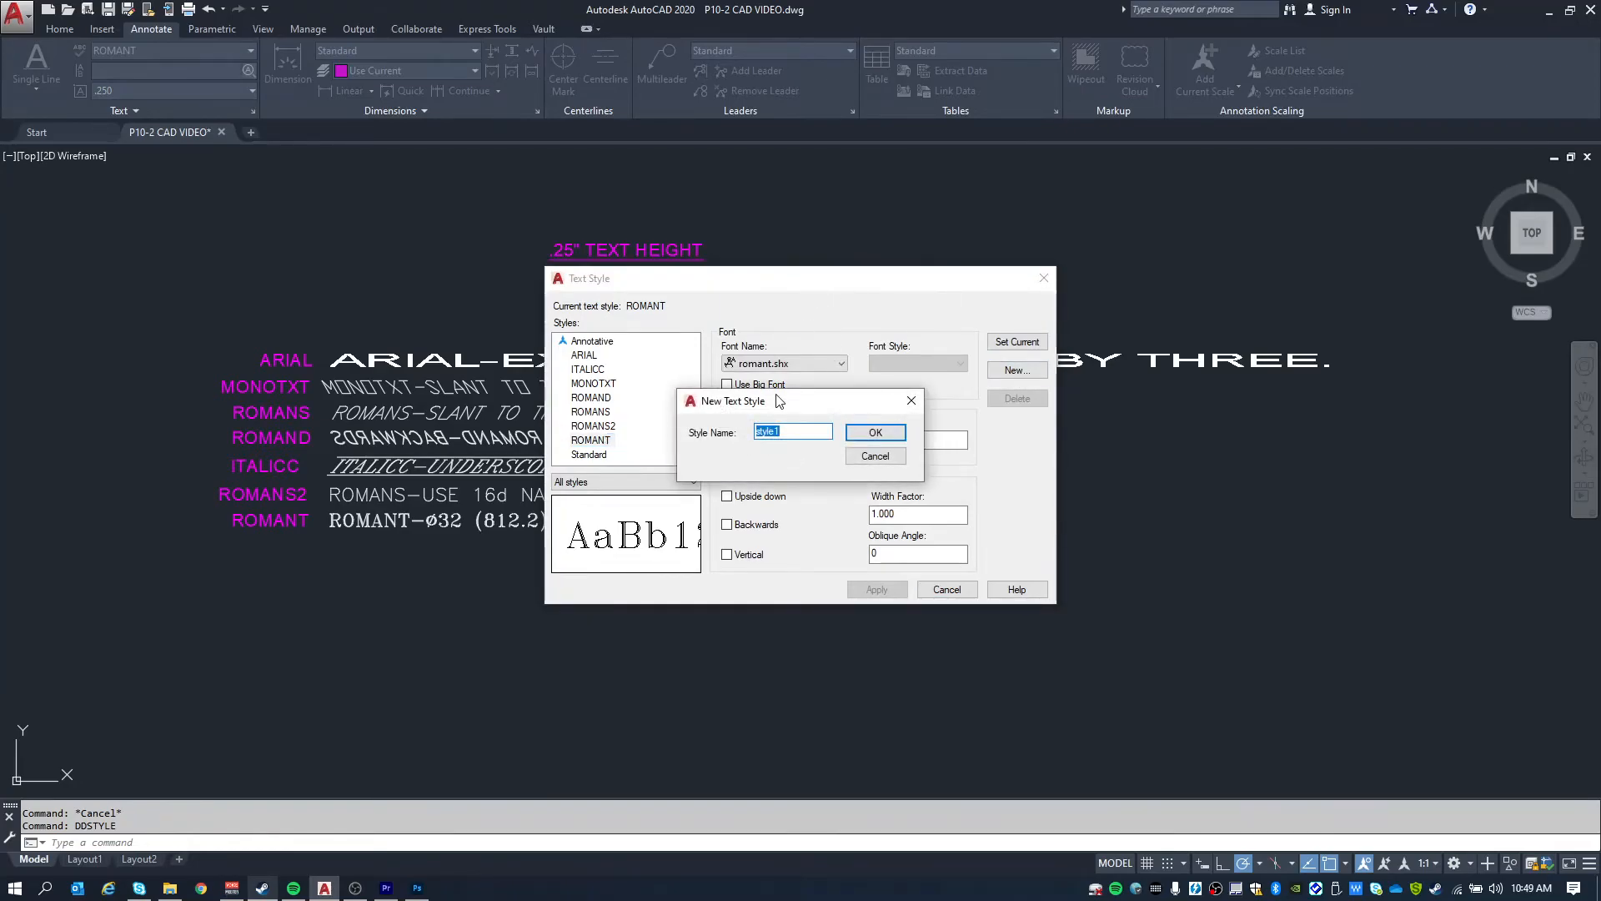
{"action": "left_click", "coordinate": [867, 457]}
{"action": "left_click_drag", "start_coordinate": [984, 278], "coordinate": [612, 264]}
{"action": "left_click", "coordinate": [659, 358]}
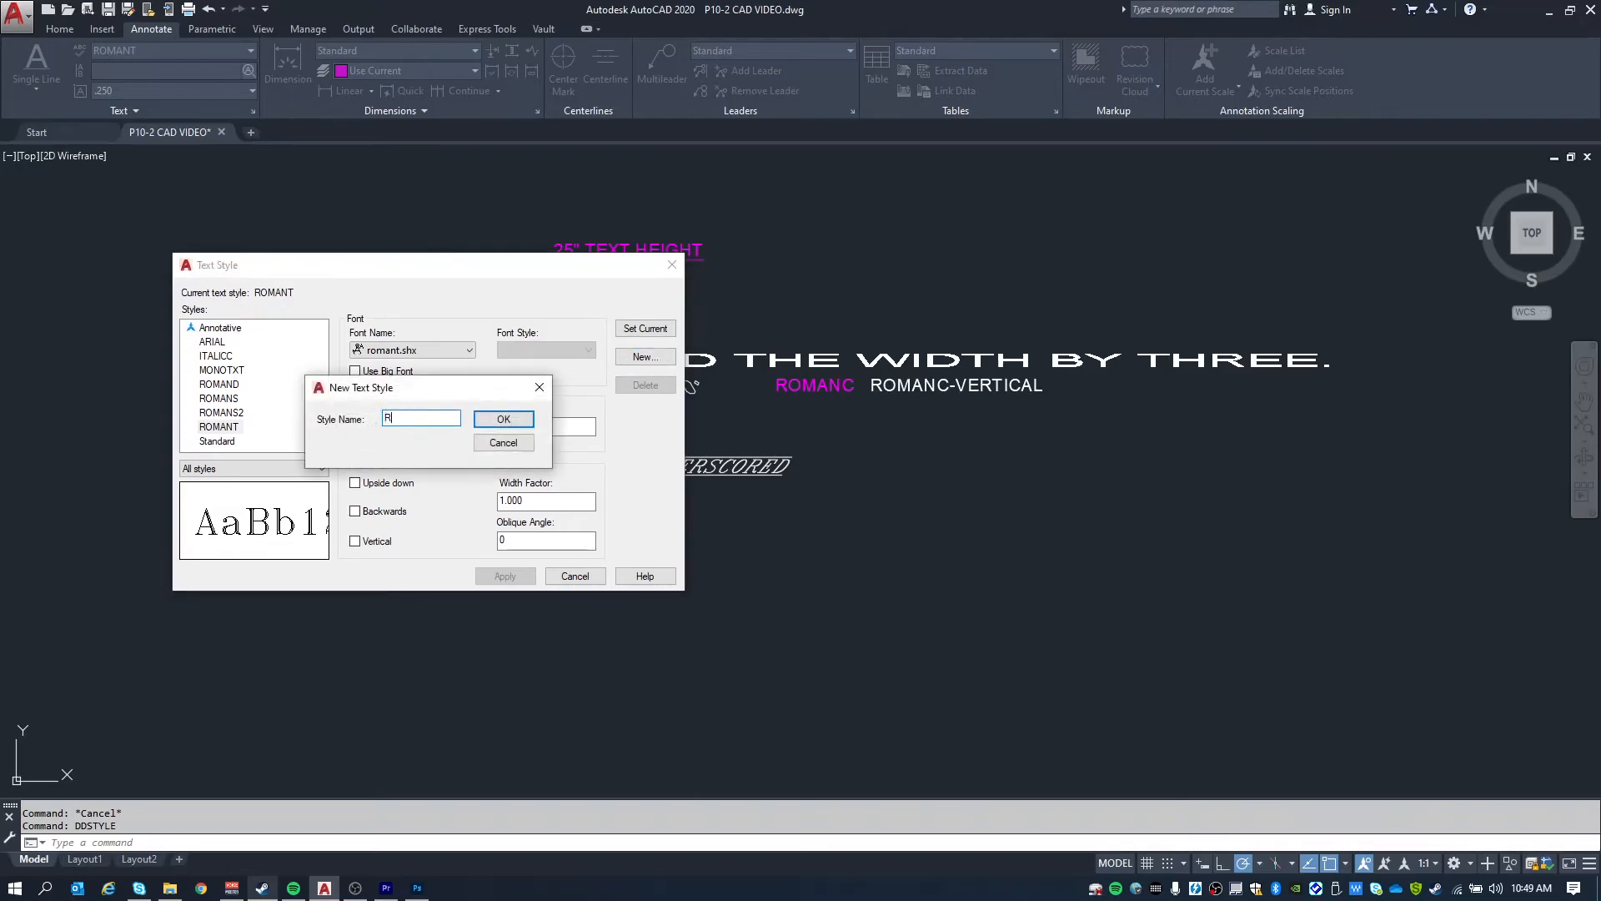
{"action": "key", "text": "Return"}
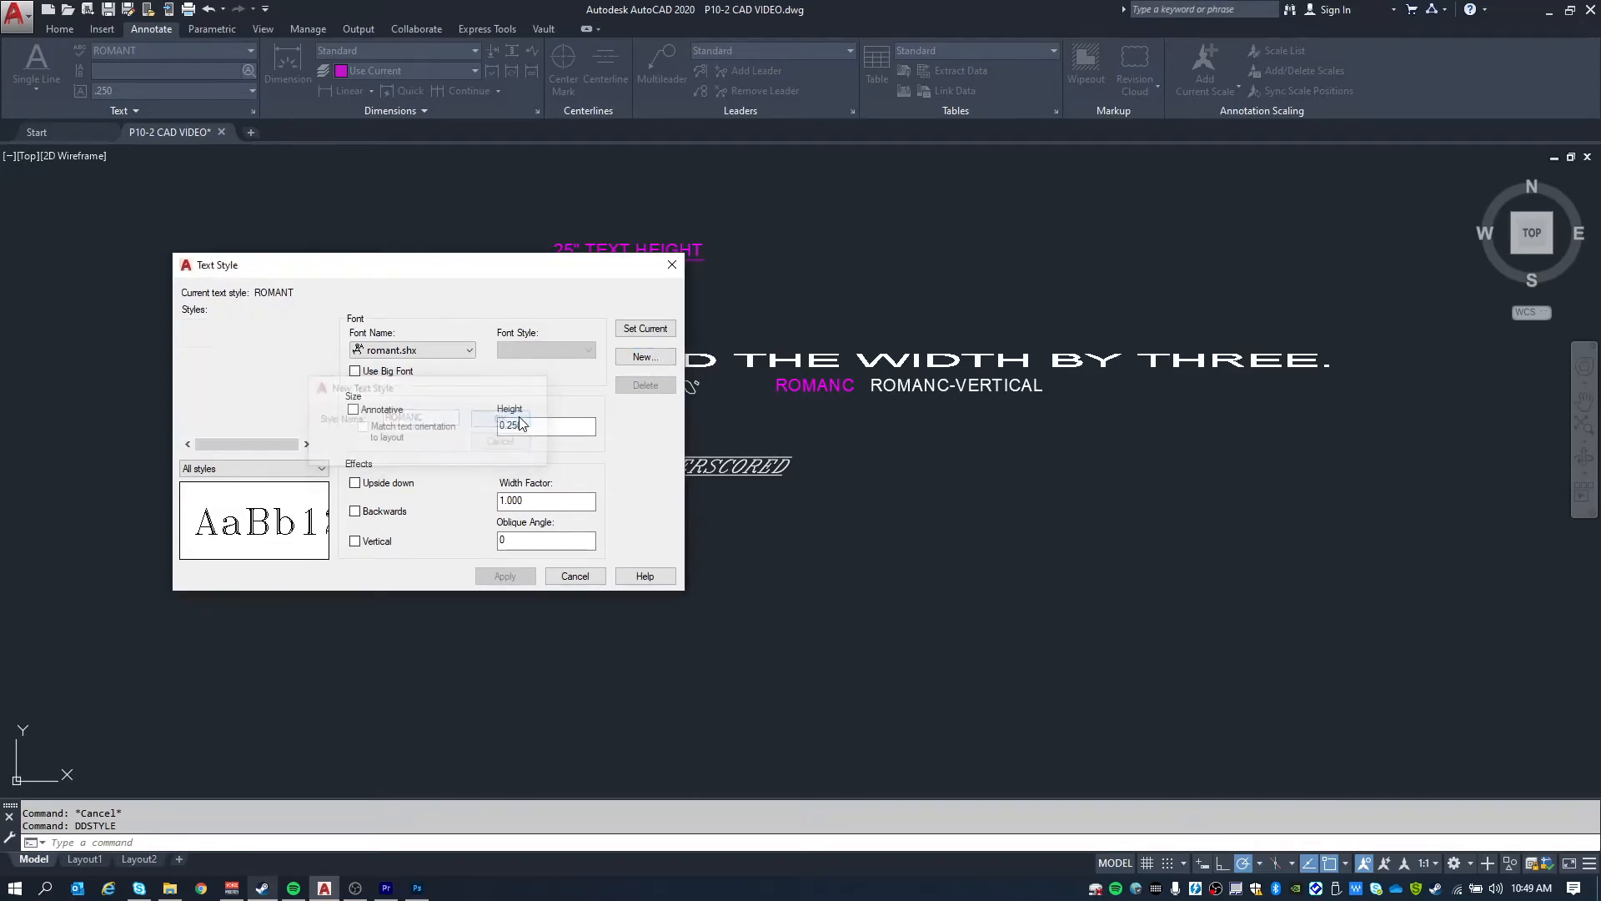
Set the ROMANC style's font to romanc.shx, enable the Vertical effect, apply it and close the text style settings.
{"action": "left_click", "coordinate": [375, 347]}
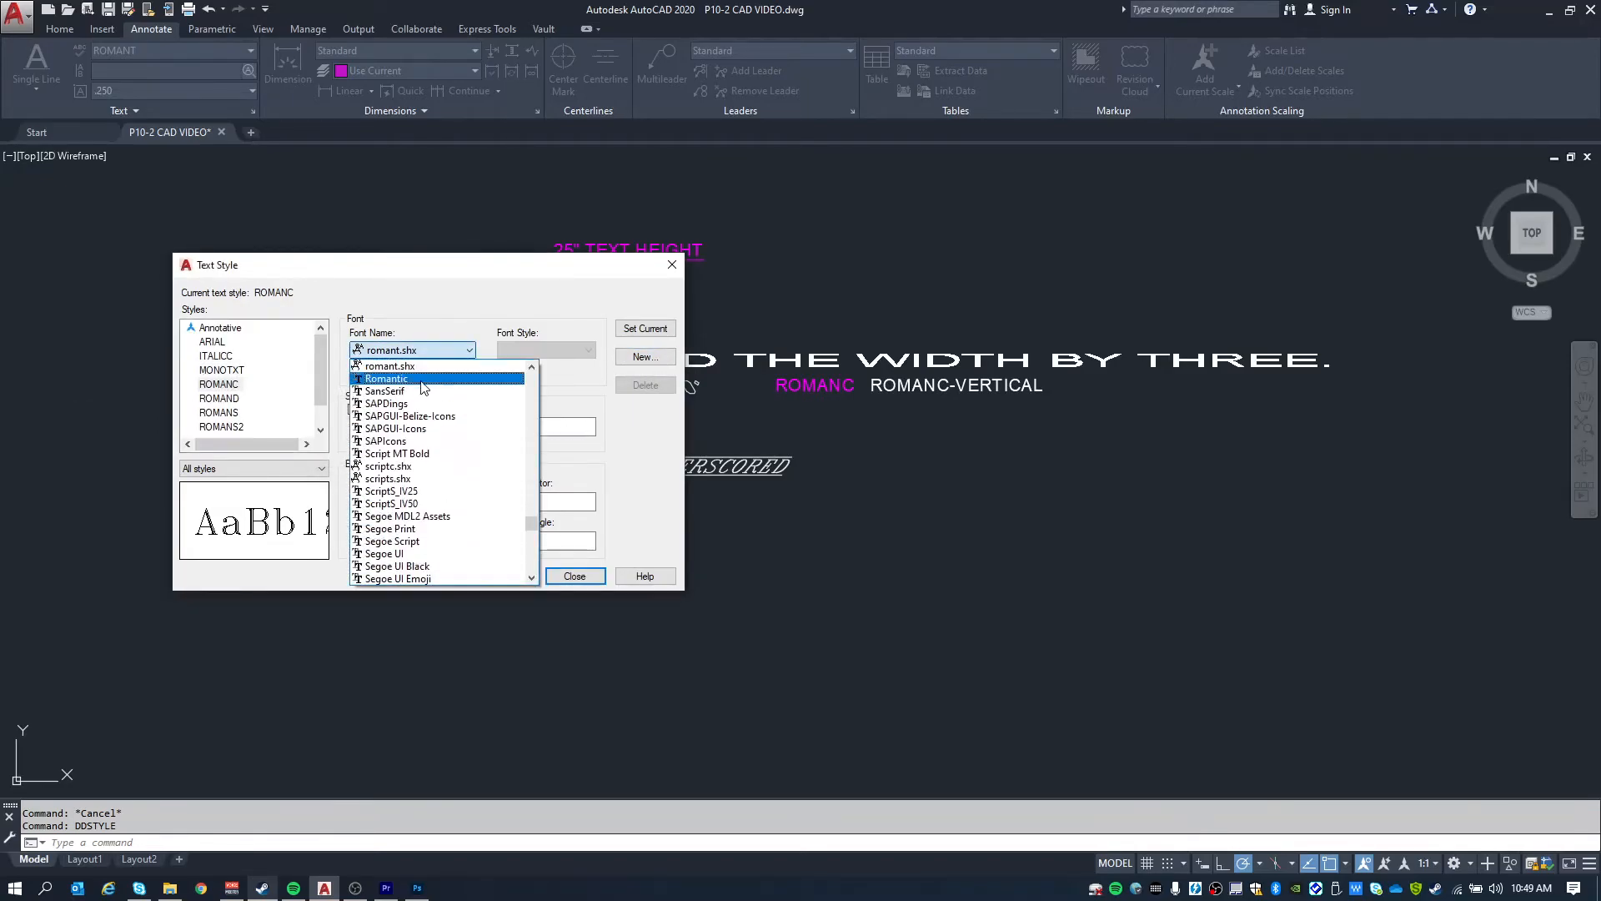
{"action": "left_click", "coordinate": [420, 416]}
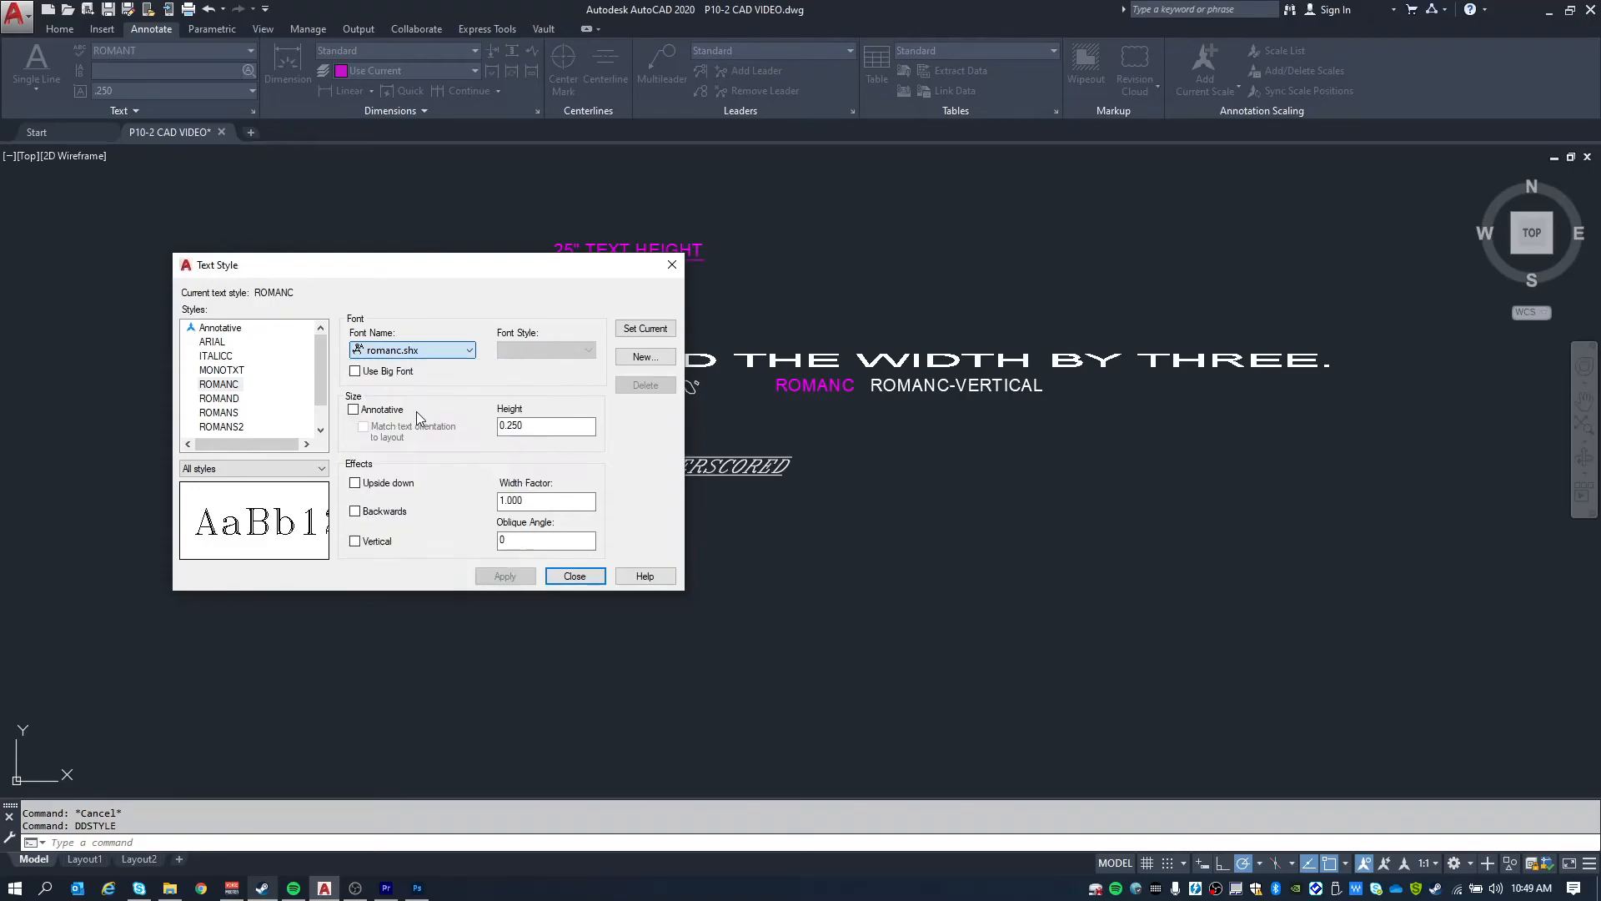
{"action": "left_click", "coordinate": [356, 542]}
{"action": "left_click", "coordinate": [506, 577]}
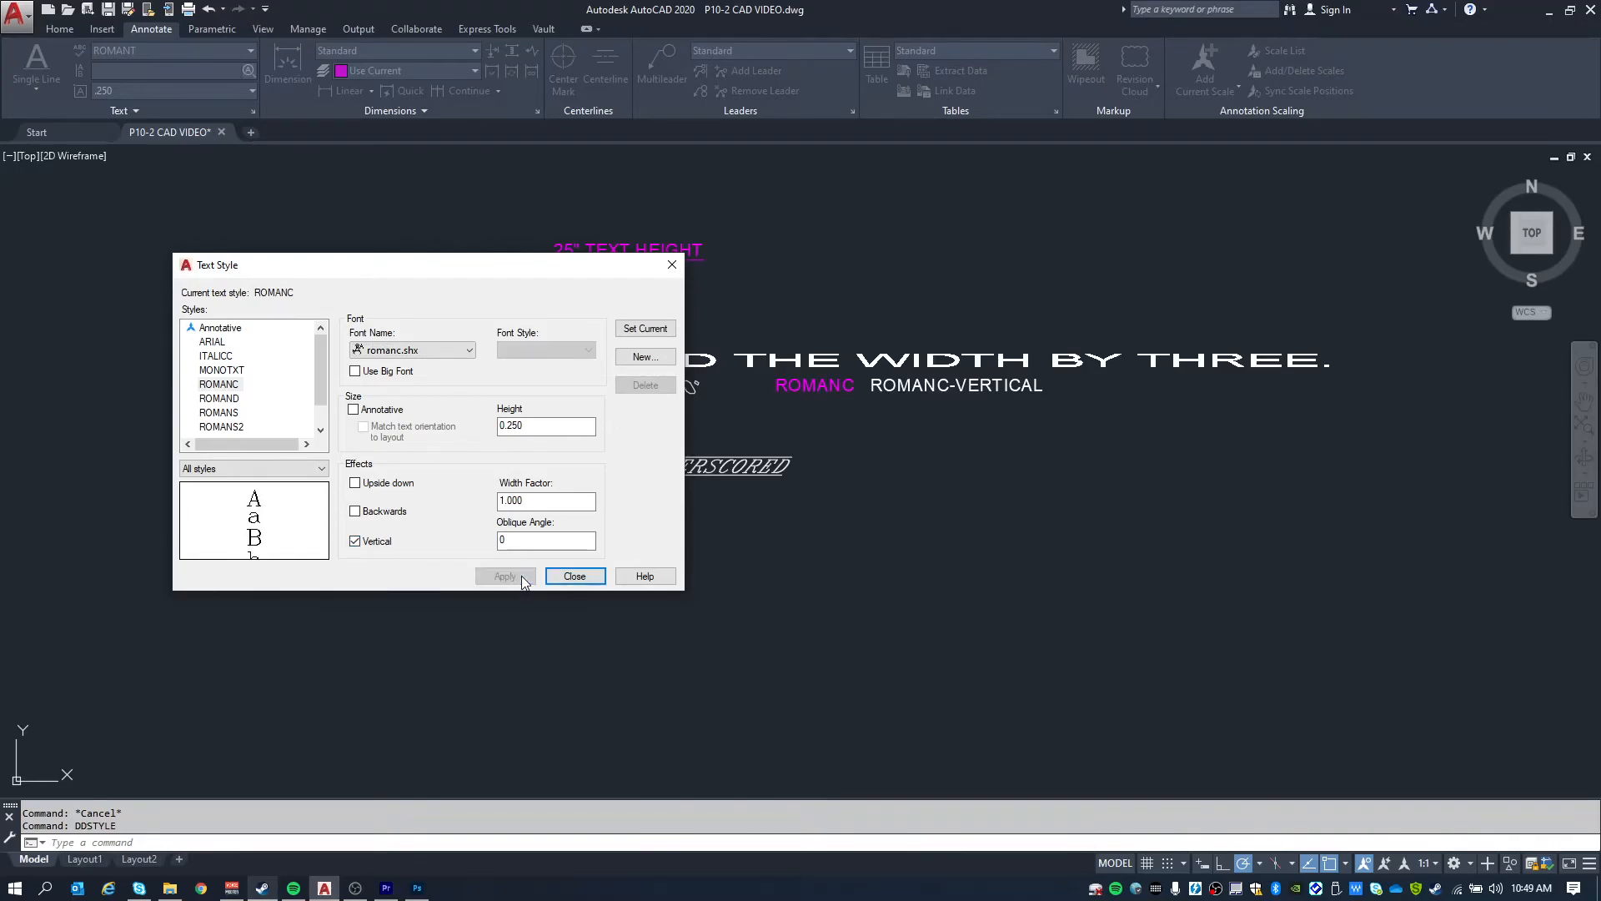
{"action": "left_click", "coordinate": [574, 576]}
Assign the ROMANC text style to the "ROMANC-VERTICAL" line.
{"action": "left_click", "coordinate": [973, 383]}
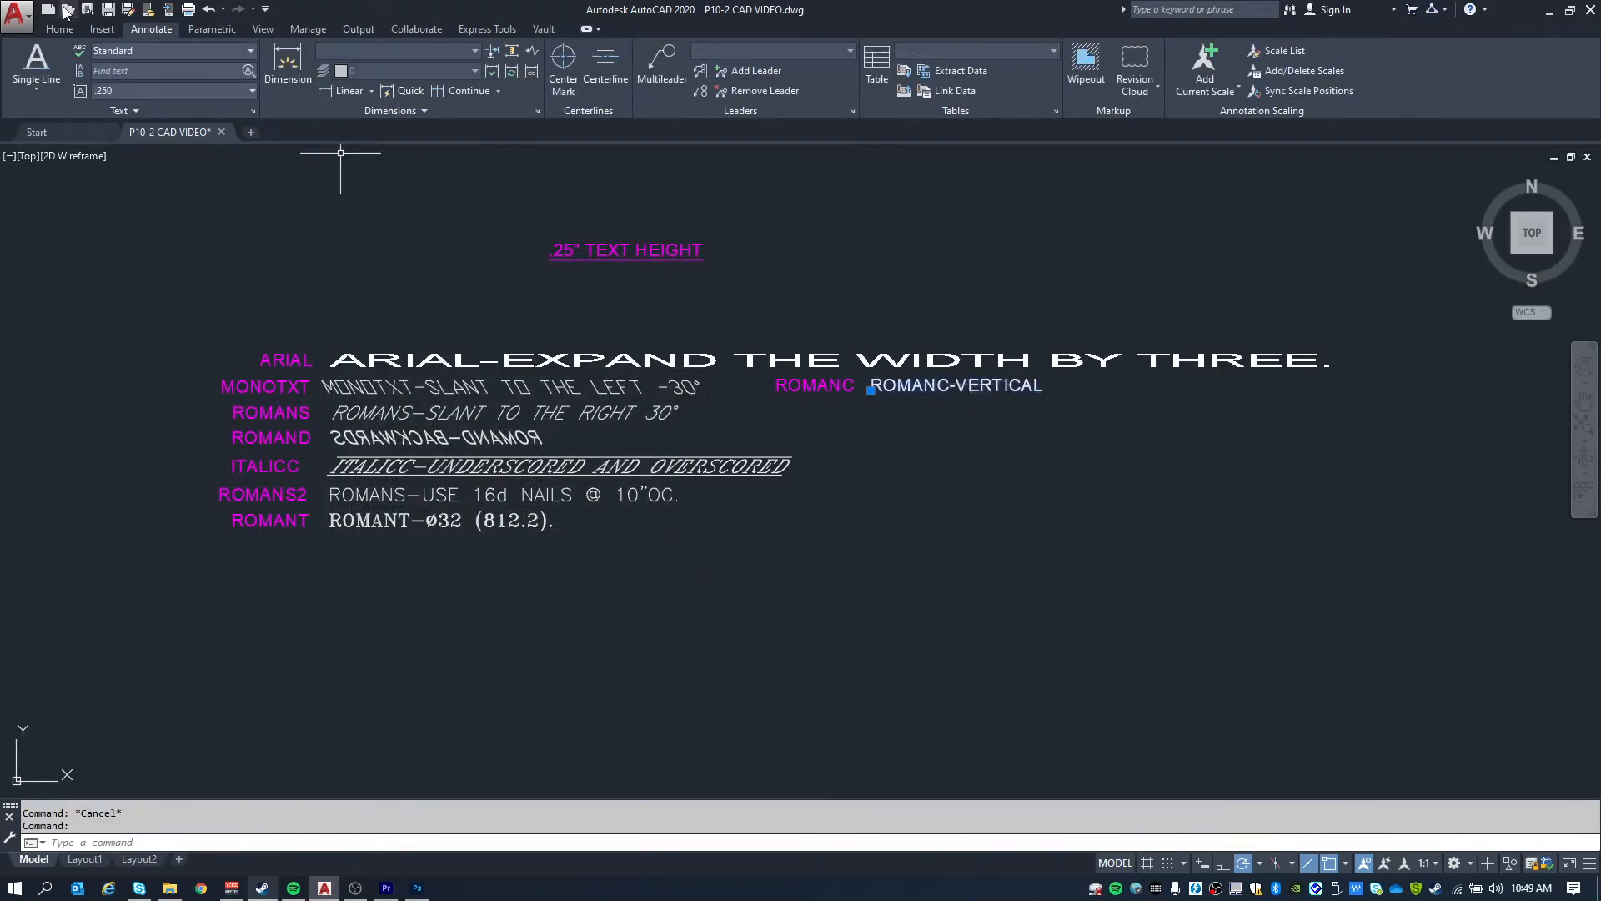
{"action": "left_click", "coordinate": [148, 44]}
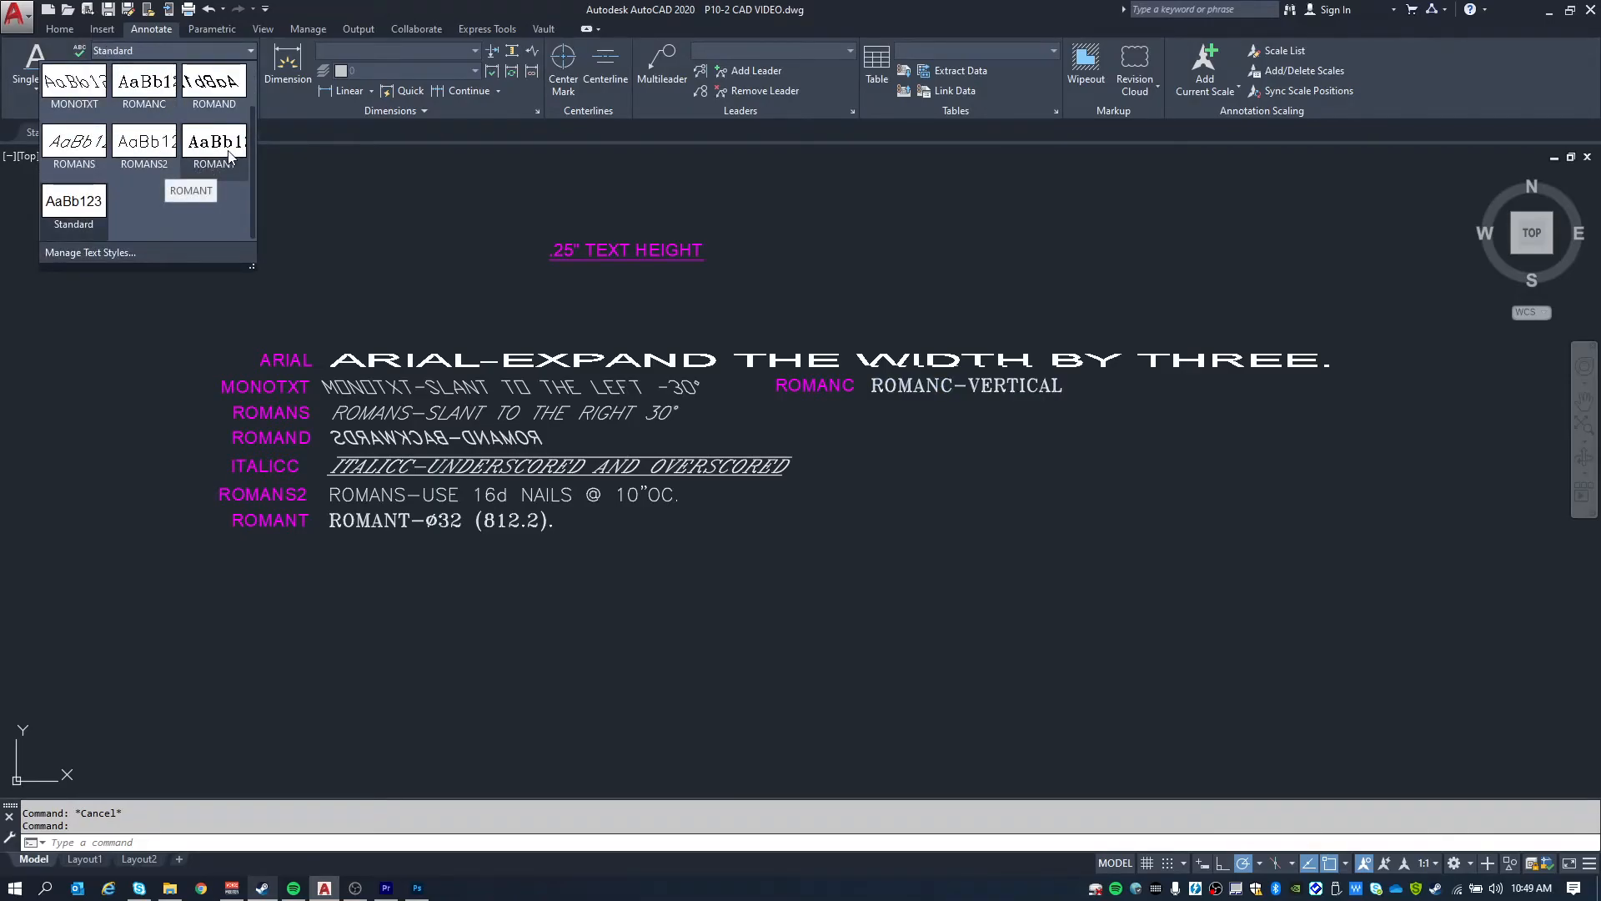
{"action": "left_click", "coordinate": [131, 81]}
{"action": "key", "text": "Escape"}
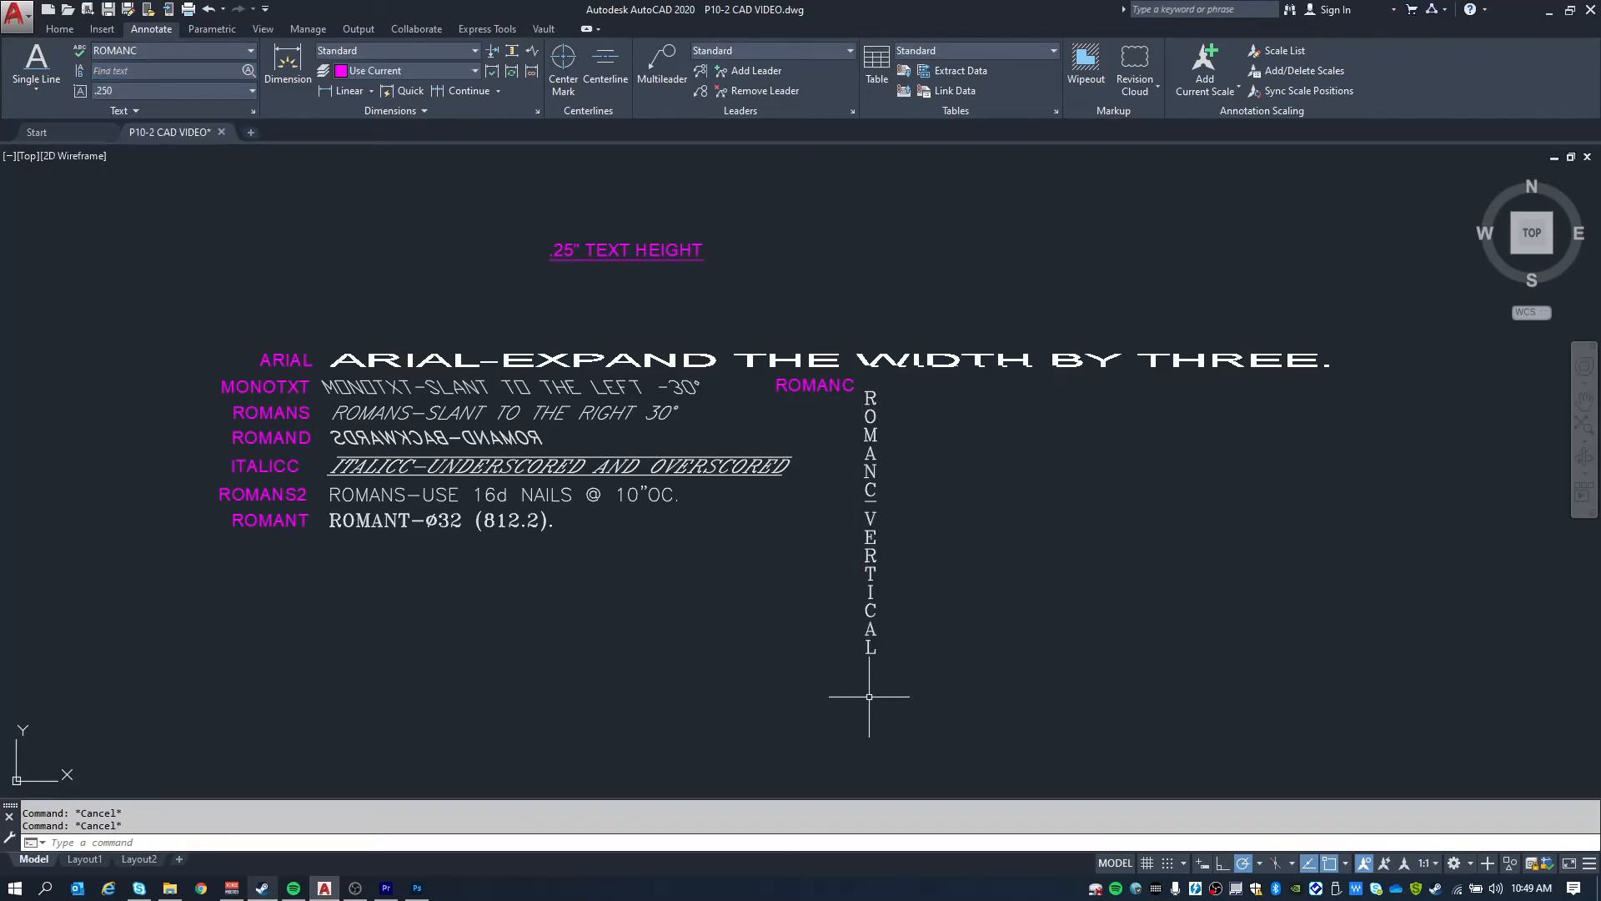
Make ROMANT the current text style and place the single-line text "Type your text here" below the style lines at 0 rotation.
{"action": "middle_click_drag", "start_coordinate": [974, 431], "coordinate": [881, 376]}
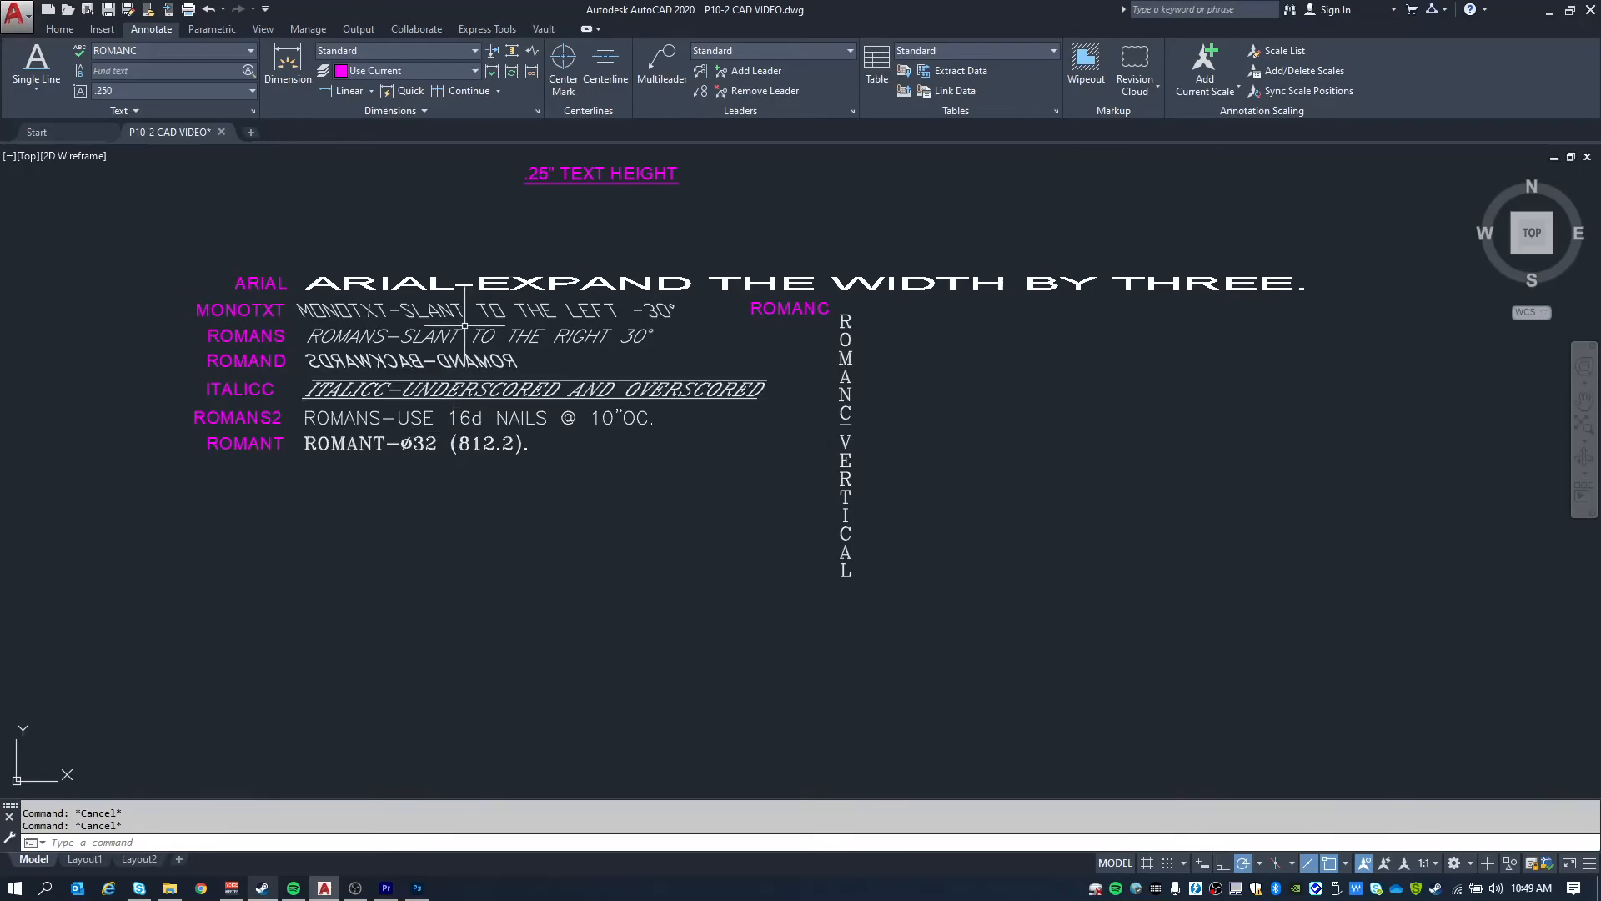
{"action": "middle_click_drag", "start_coordinate": [573, 554], "coordinate": [627, 457]}
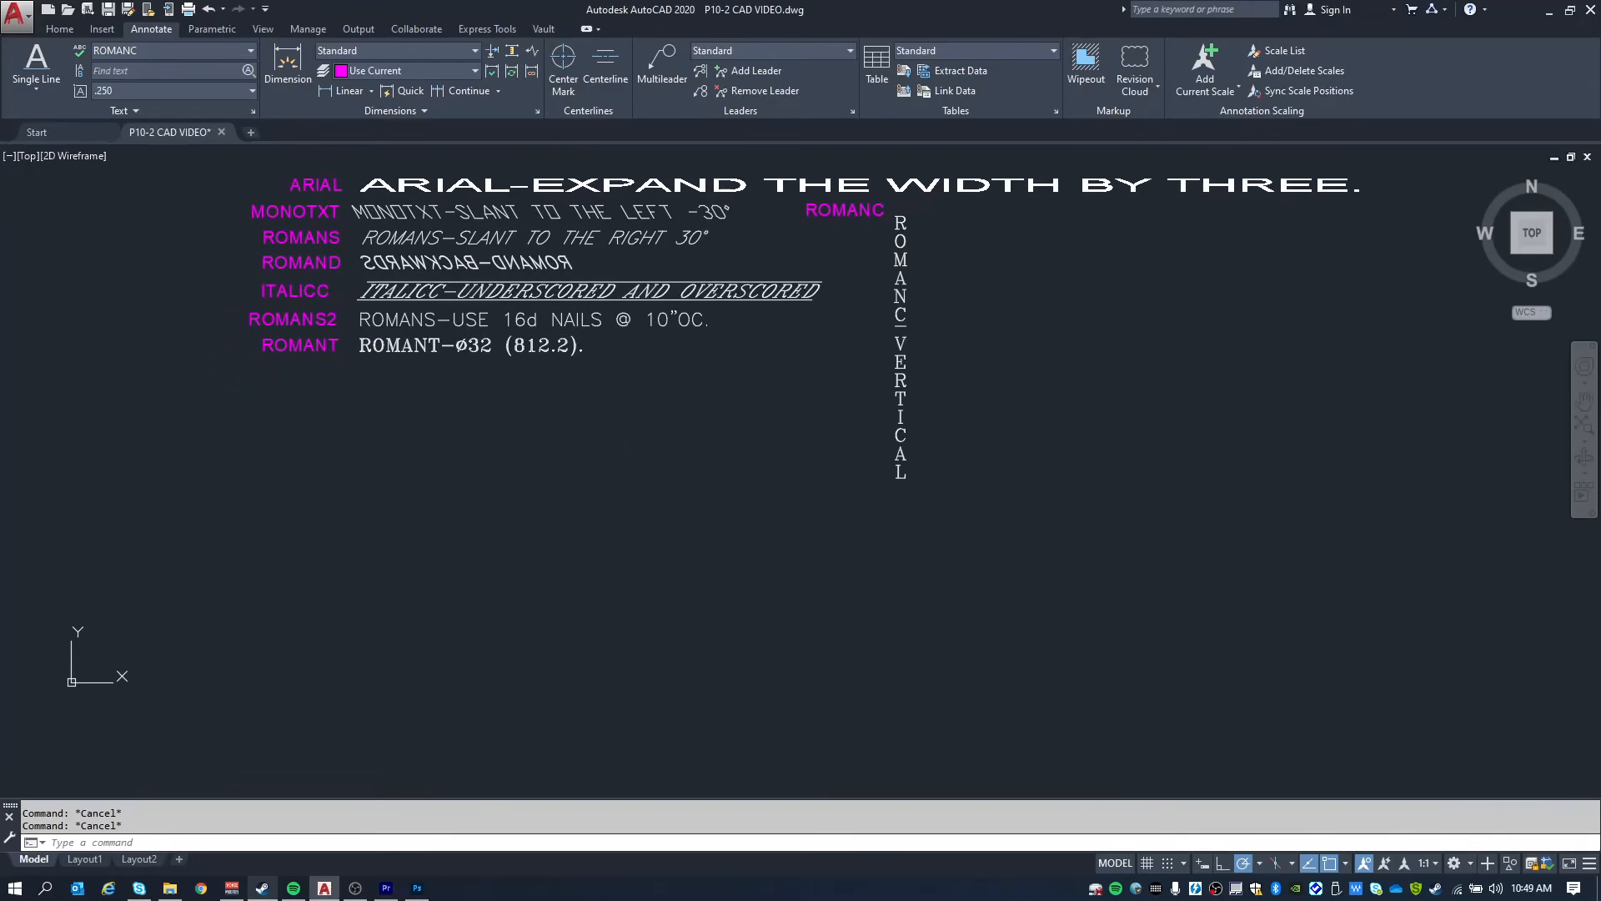
{"action": "left_click", "coordinate": [145, 50]}
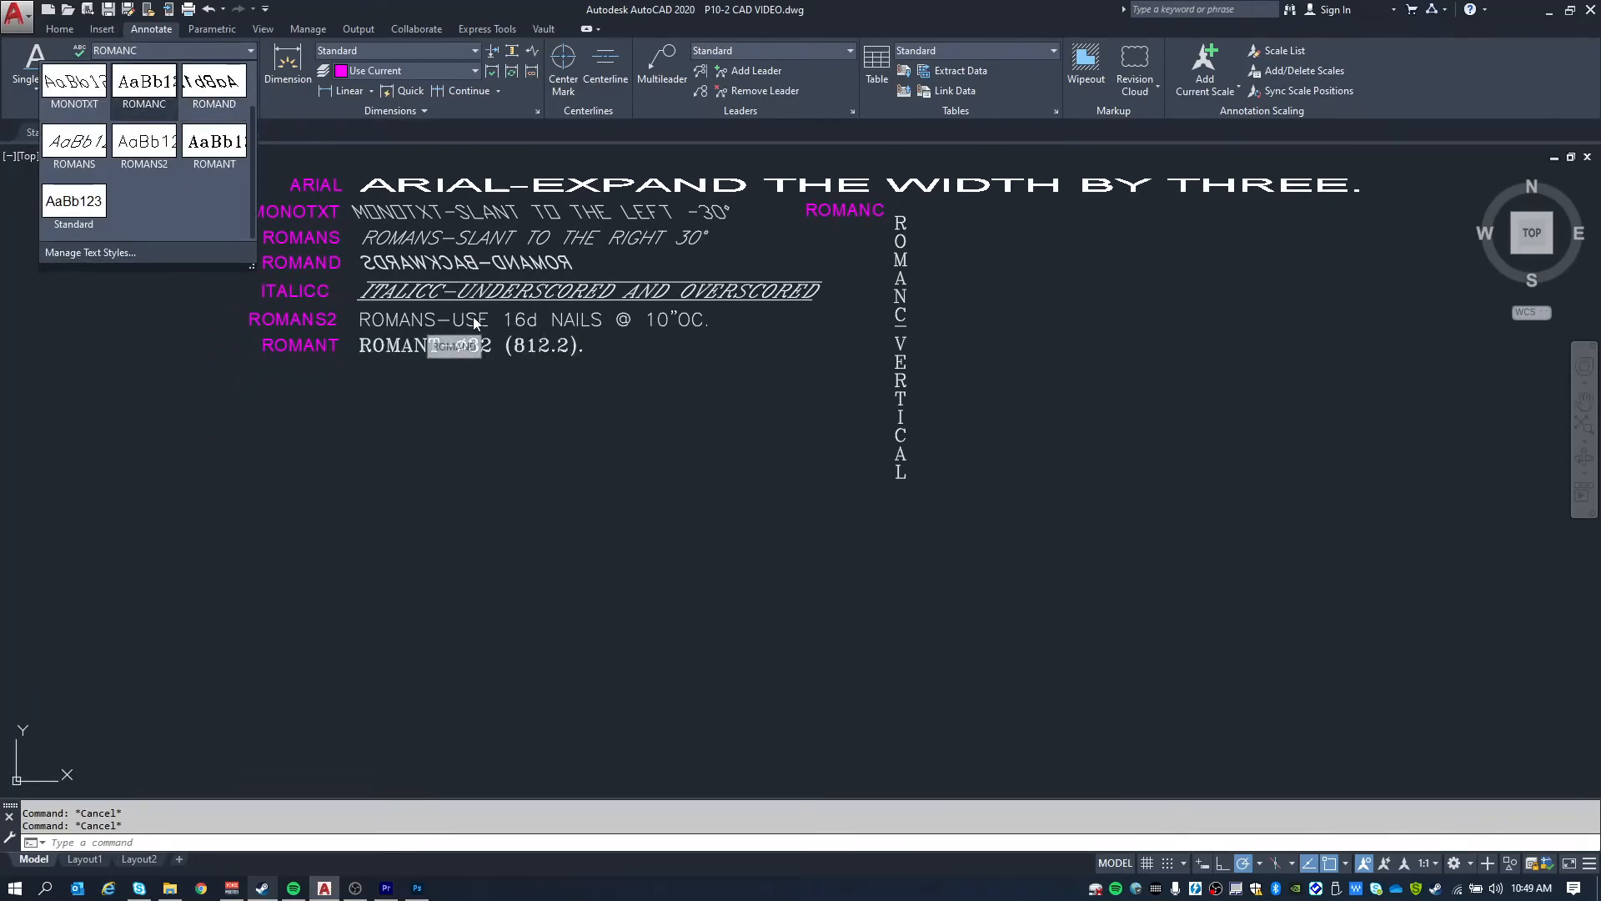
{"action": "left_click", "coordinate": [207, 159]}
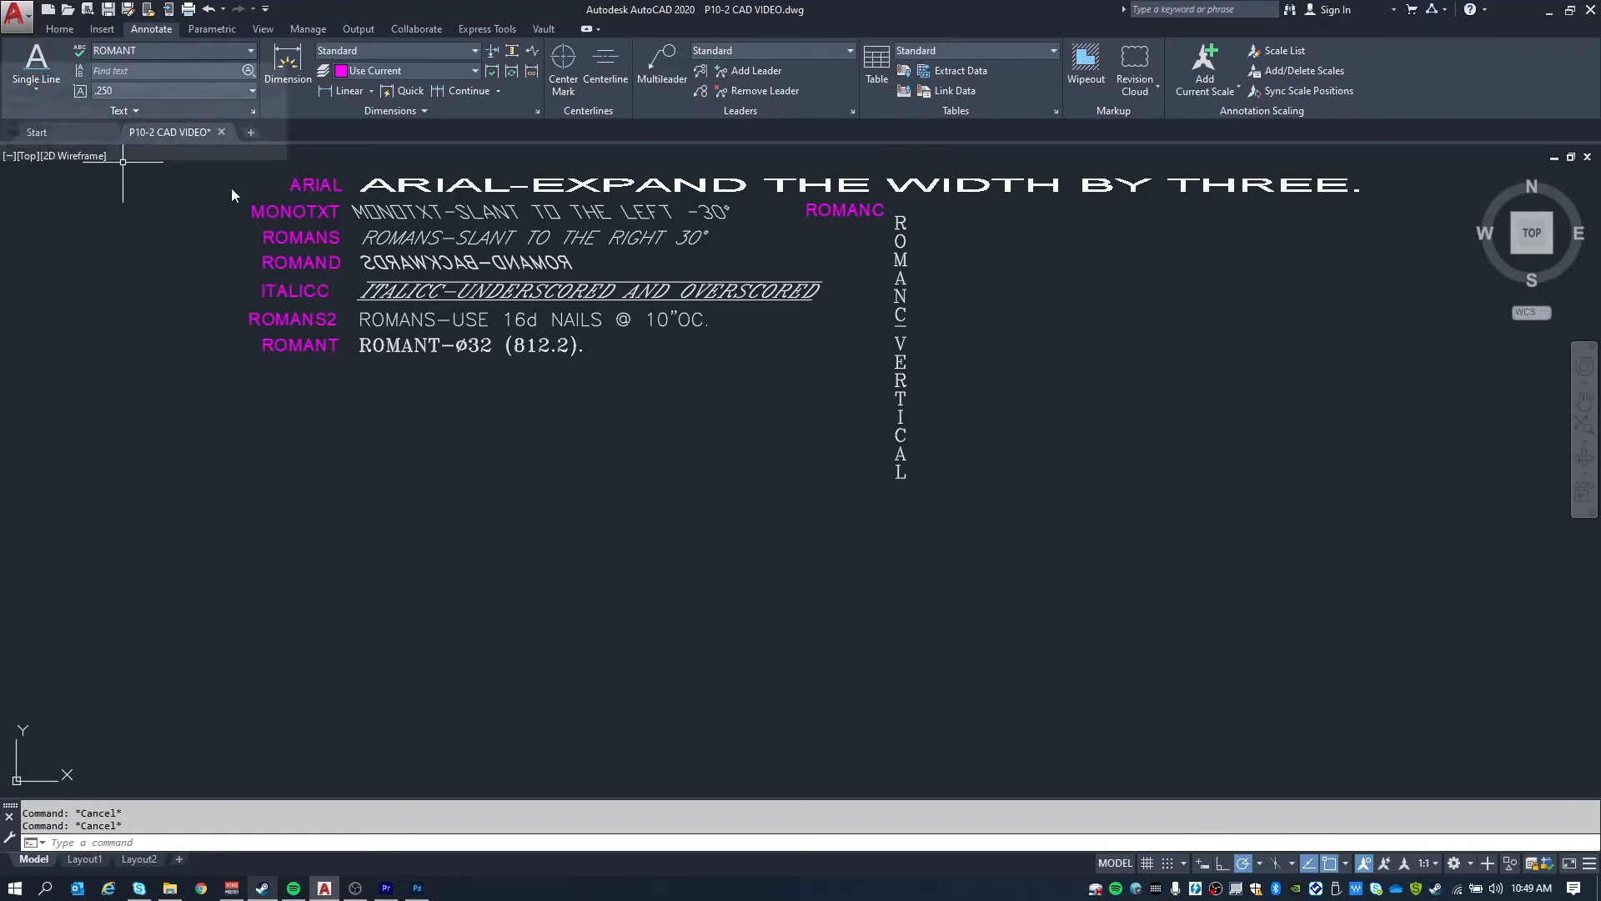
{"action": "type", "text": "TEXT"}
{"action": "key", "text": "Return"}
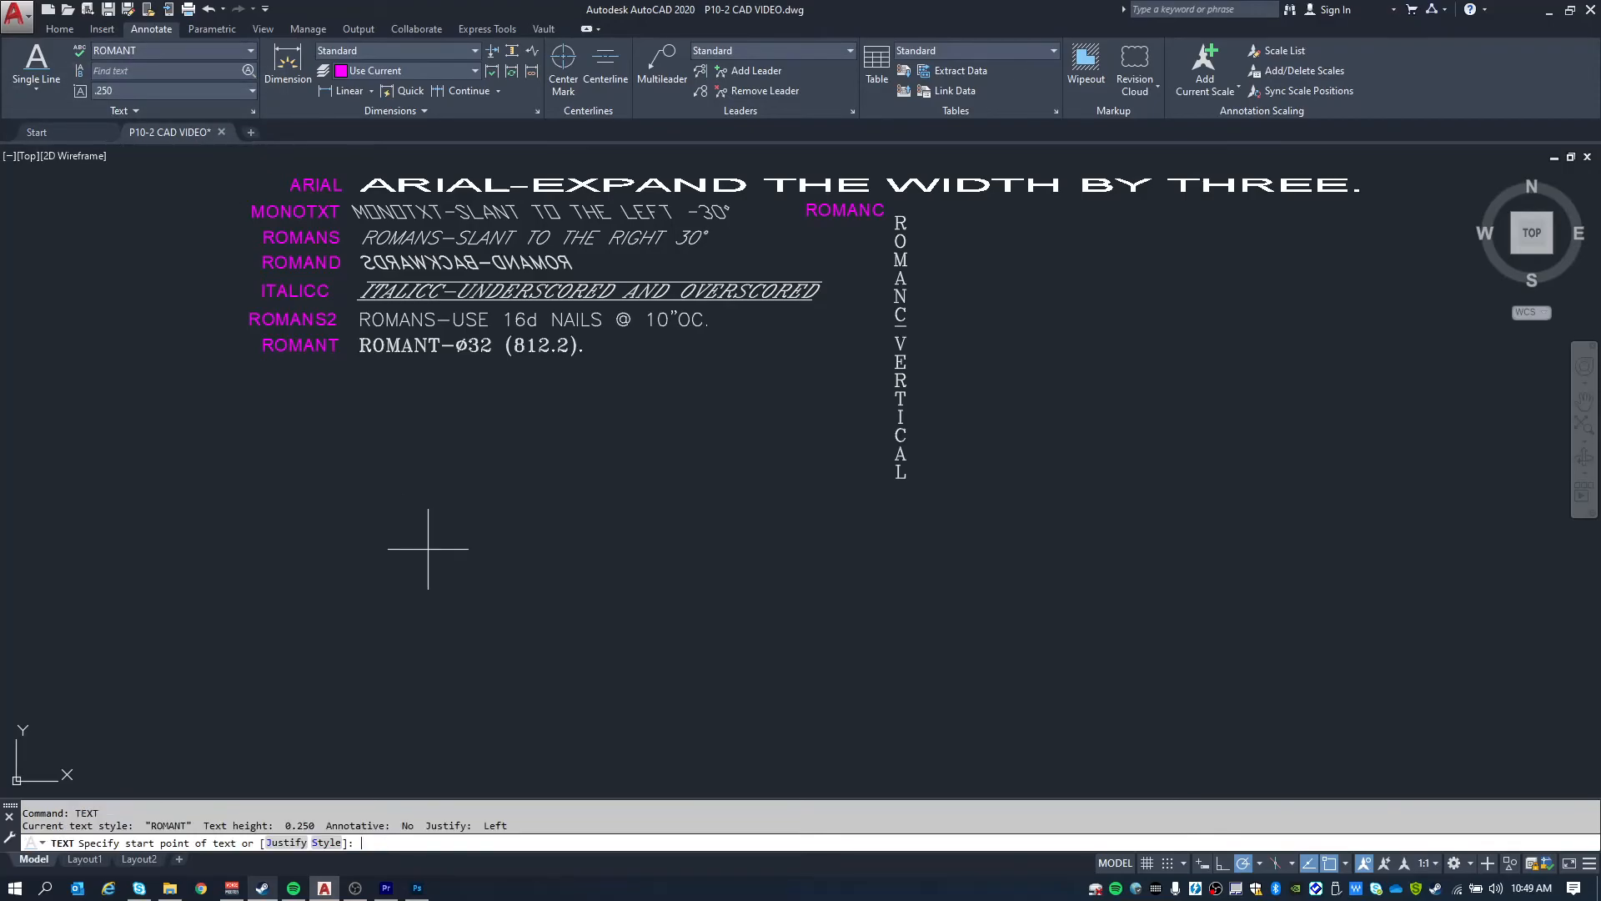
{"action": "left_click", "coordinate": [311, 568]}
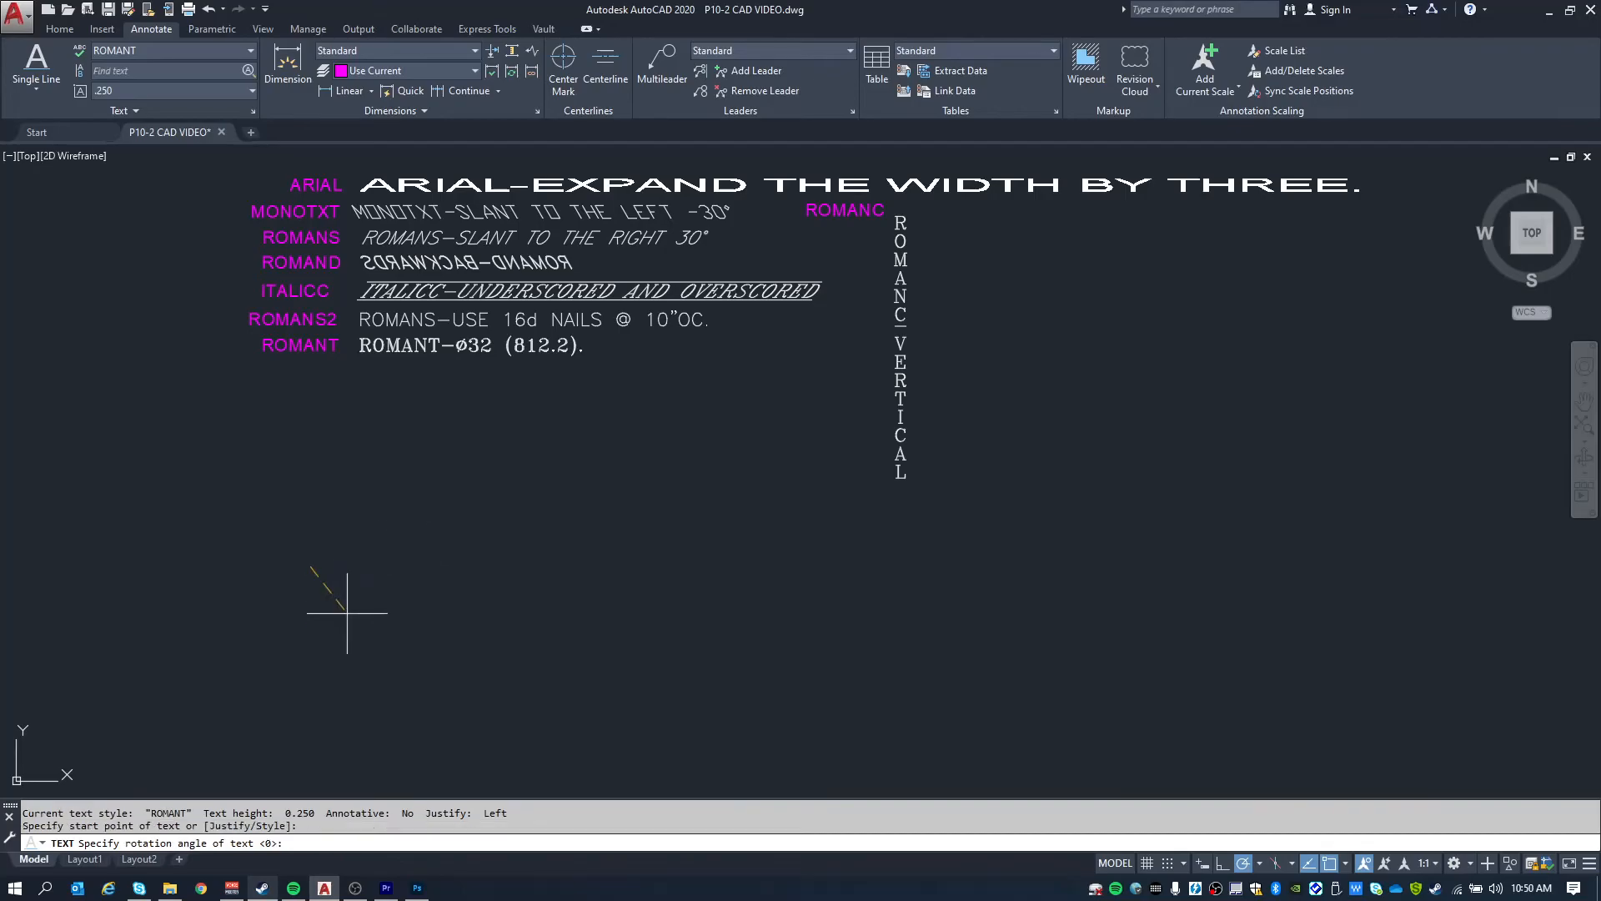
{"action": "type", "text": "0"}
{"action": "key", "text": "Return"}
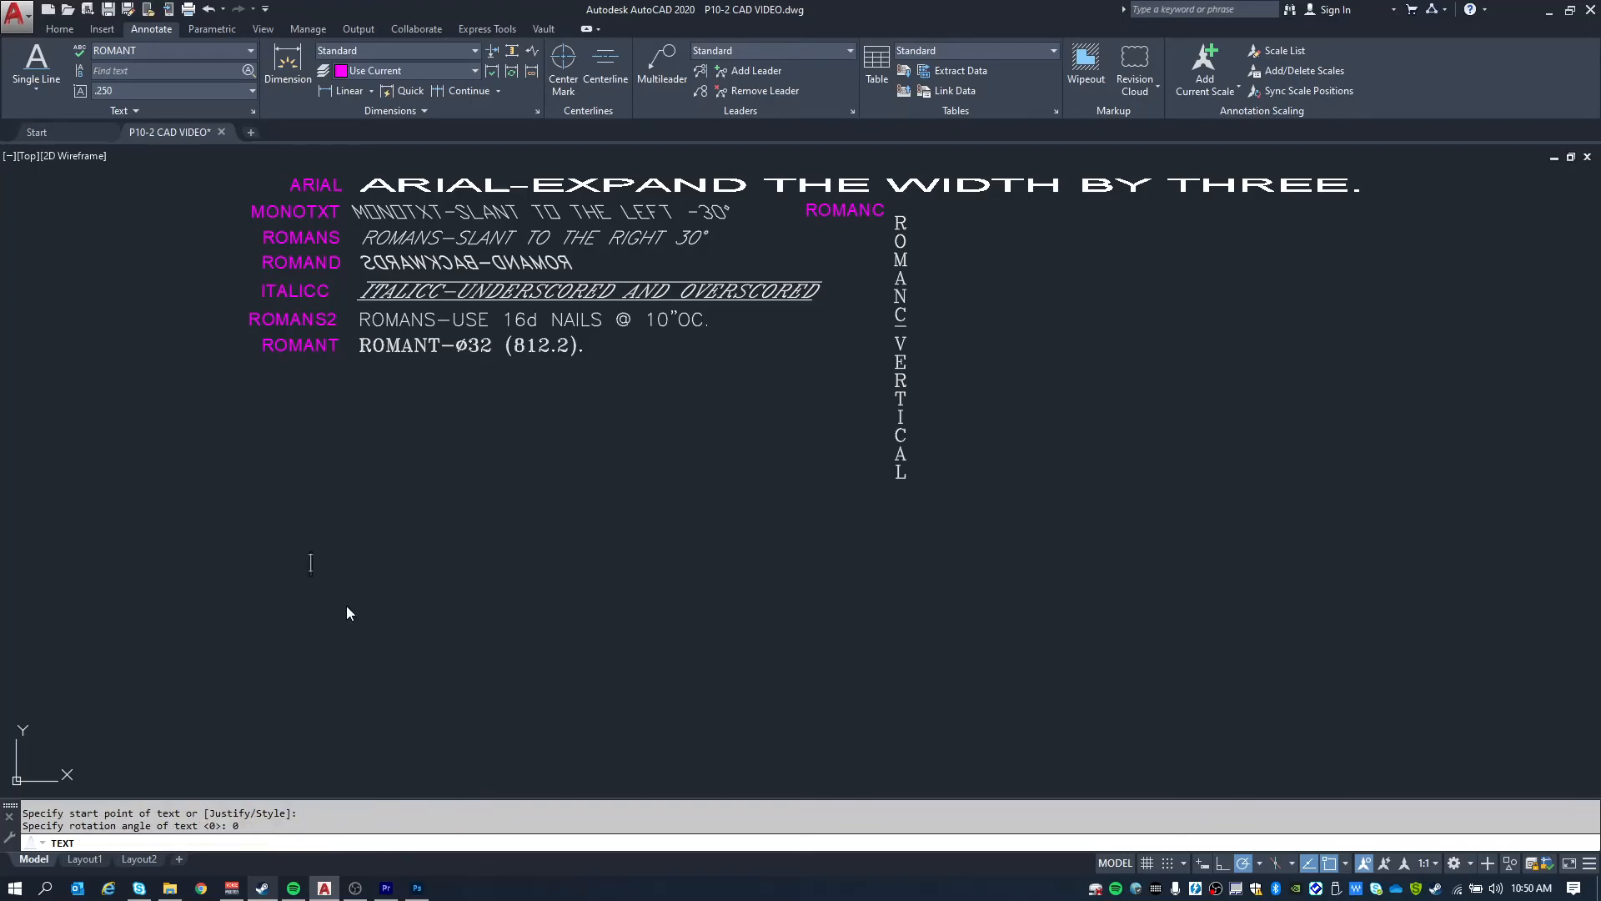
{"action": "type", "text": "Type your "}
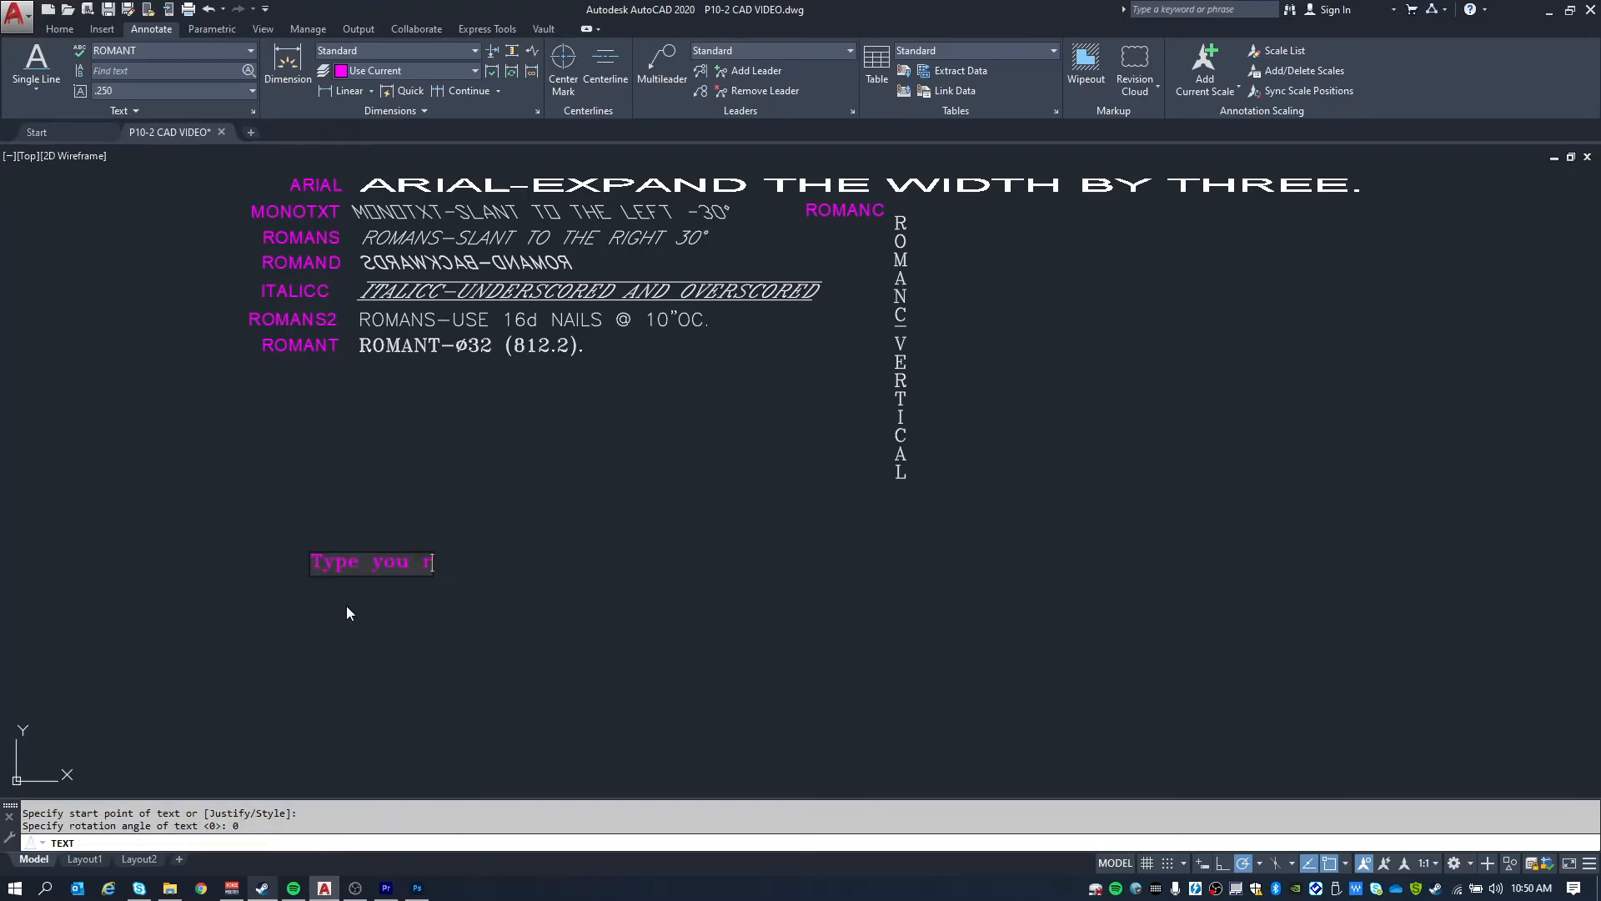
{"action": "type", "text": "text here"}
{"action": "left_click", "coordinate": [347, 606]}
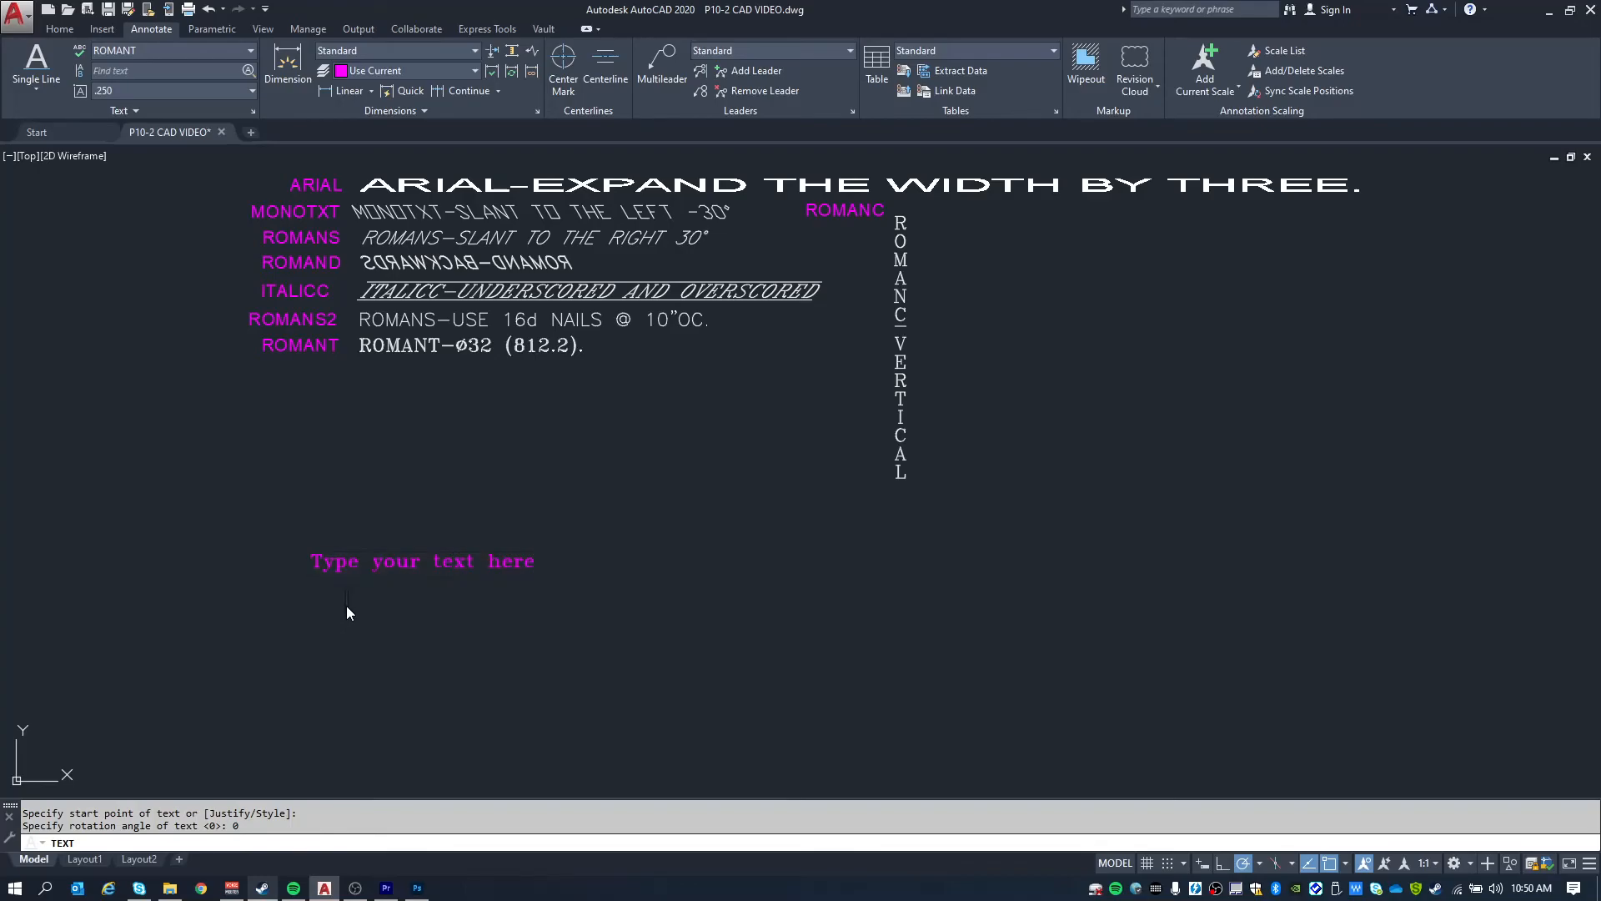
{"action": "key", "text": "Escape"}
{"action": "key", "text": "Escape"}
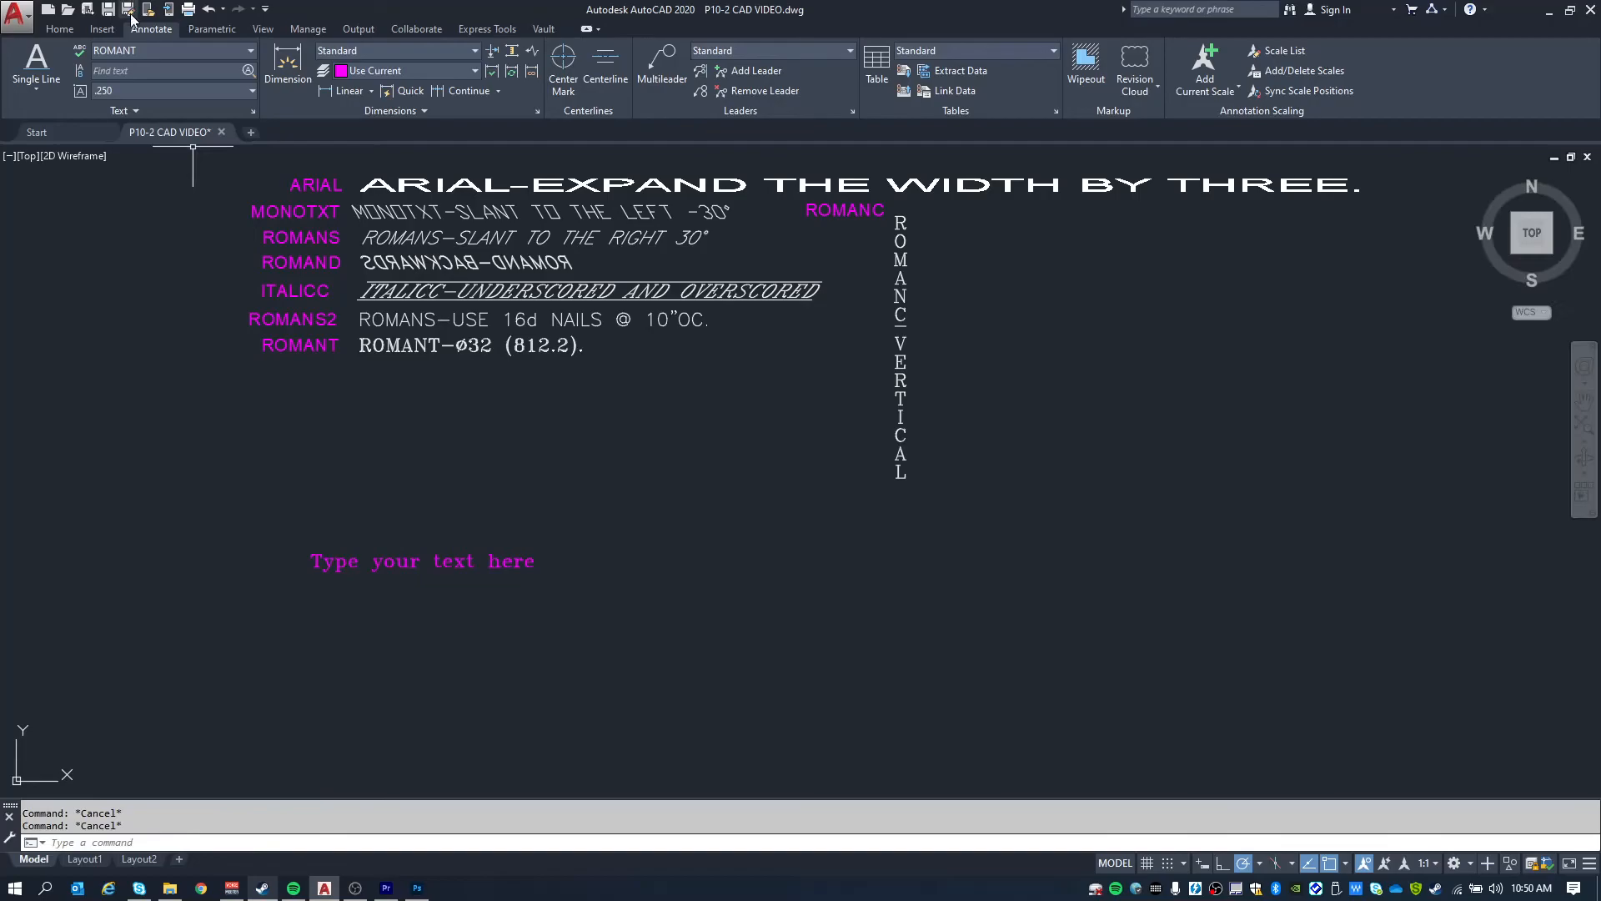
Make ROMANS the current text style and place the single-line text "next line here" below the "Type your text here" line, keeping 0 rotation.
{"action": "left_click", "coordinate": [148, 51]}
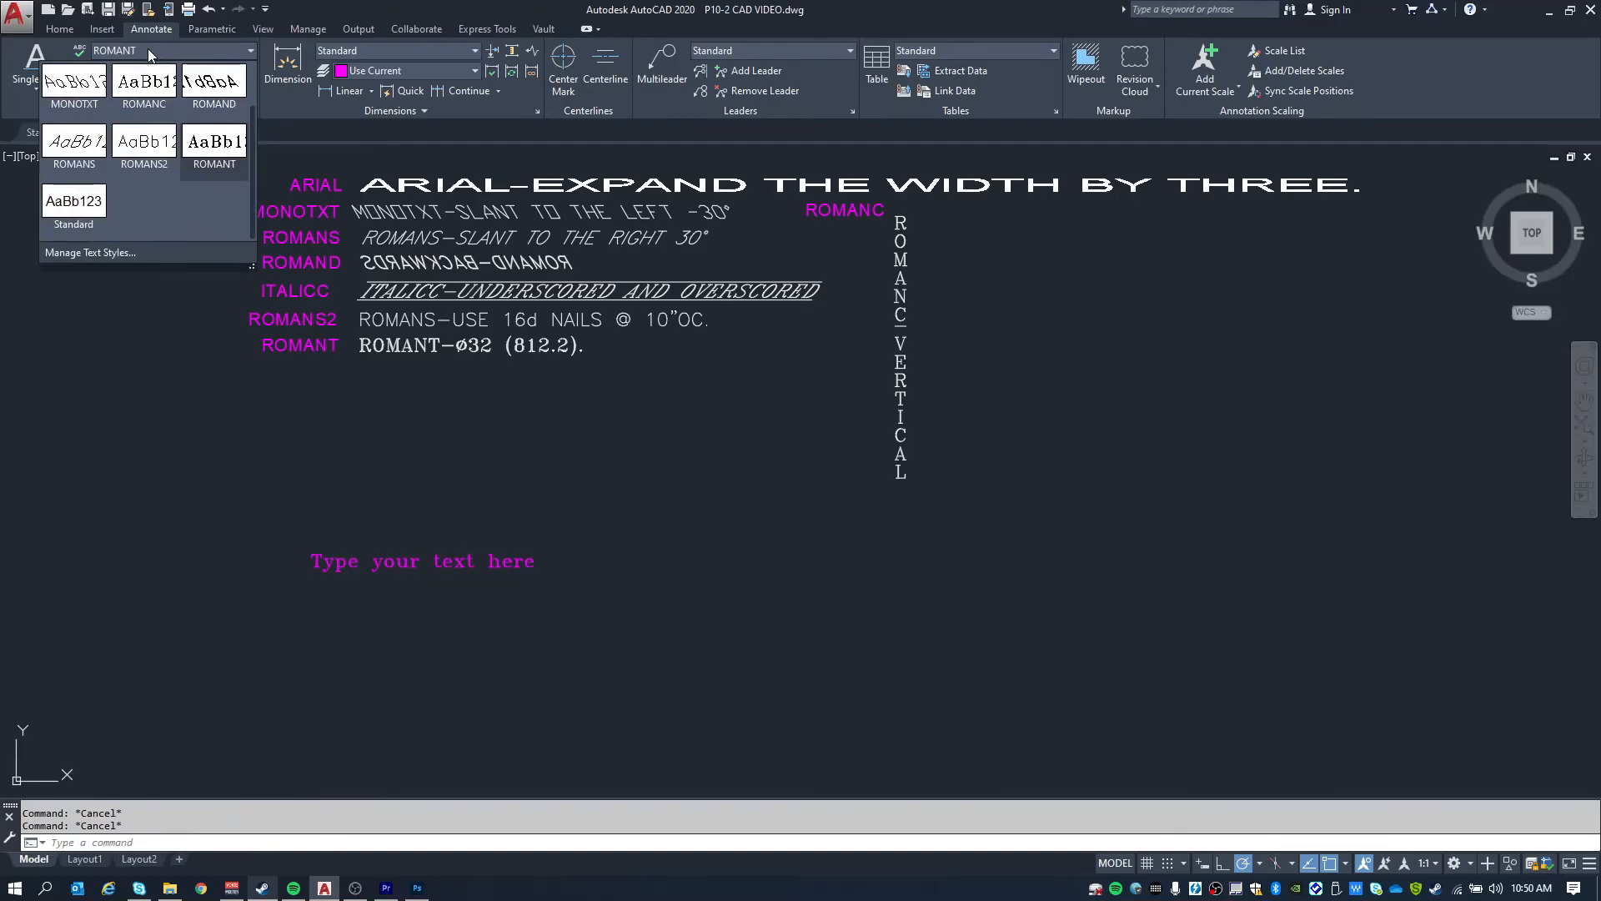
{"action": "left_click", "coordinate": [74, 142]}
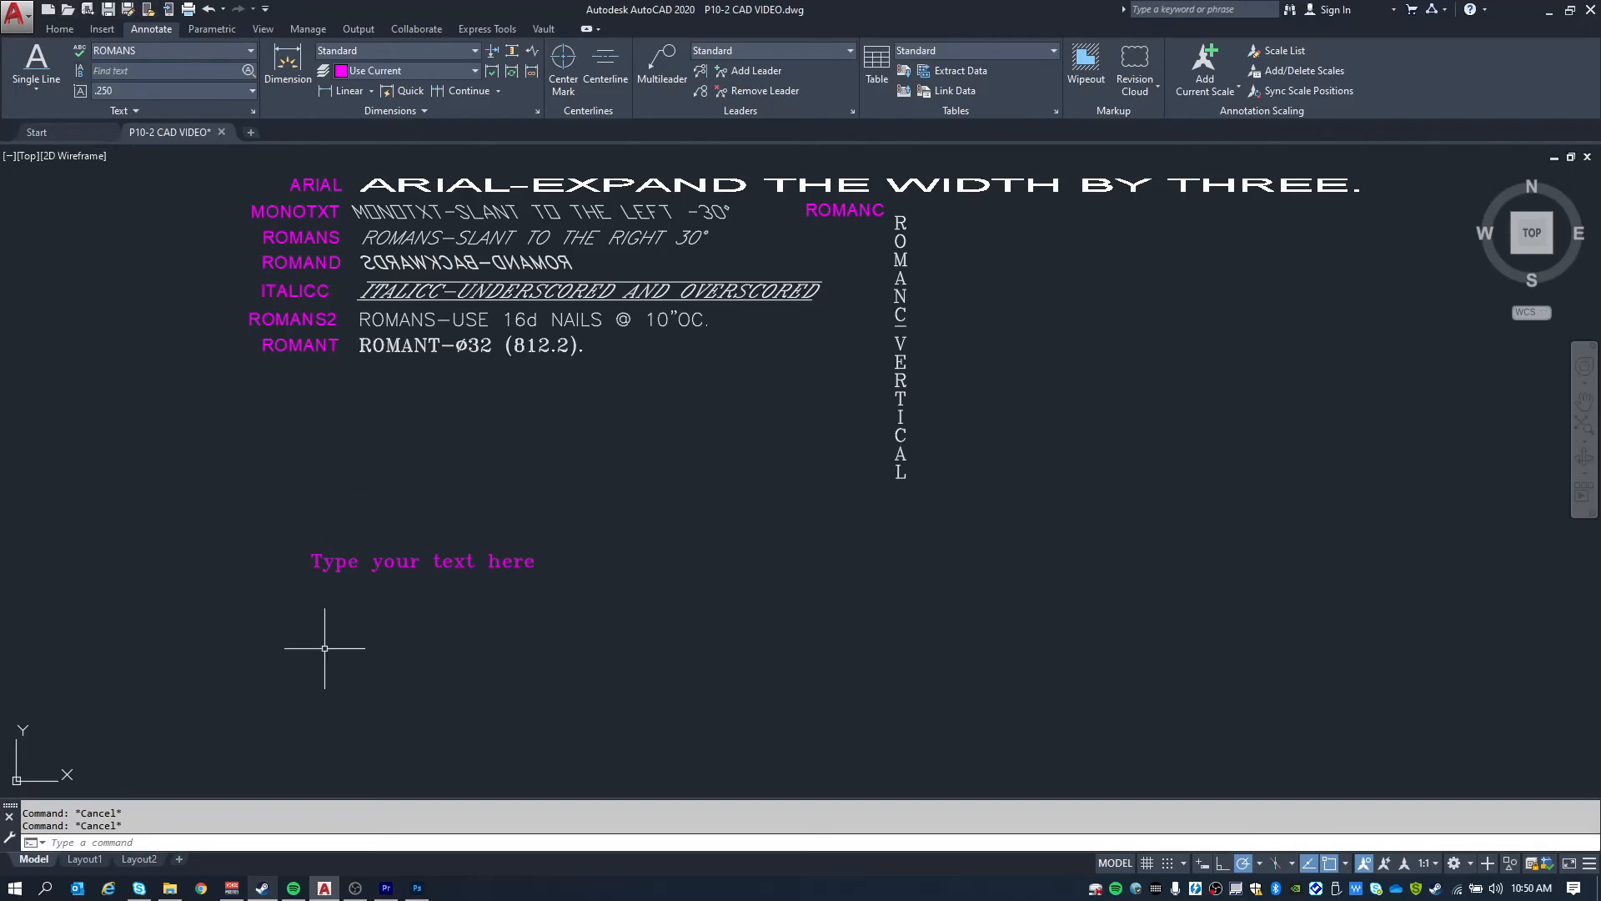
{"action": "type", "text": "te"}
{"action": "key", "text": "Return"}
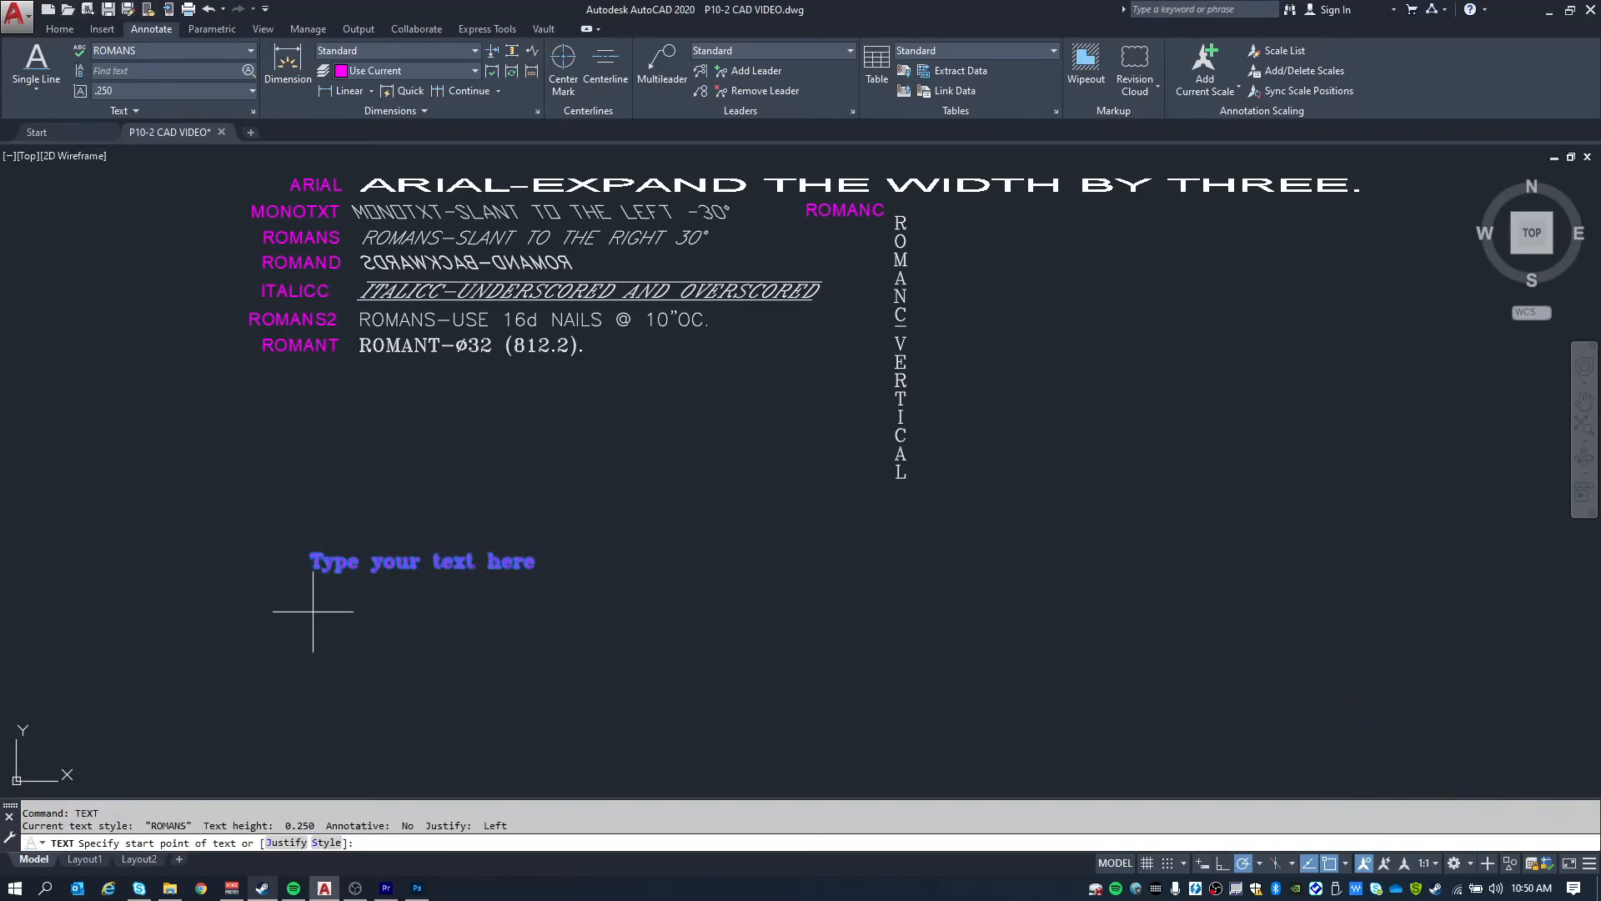
{"action": "left_click", "coordinate": [313, 611]}
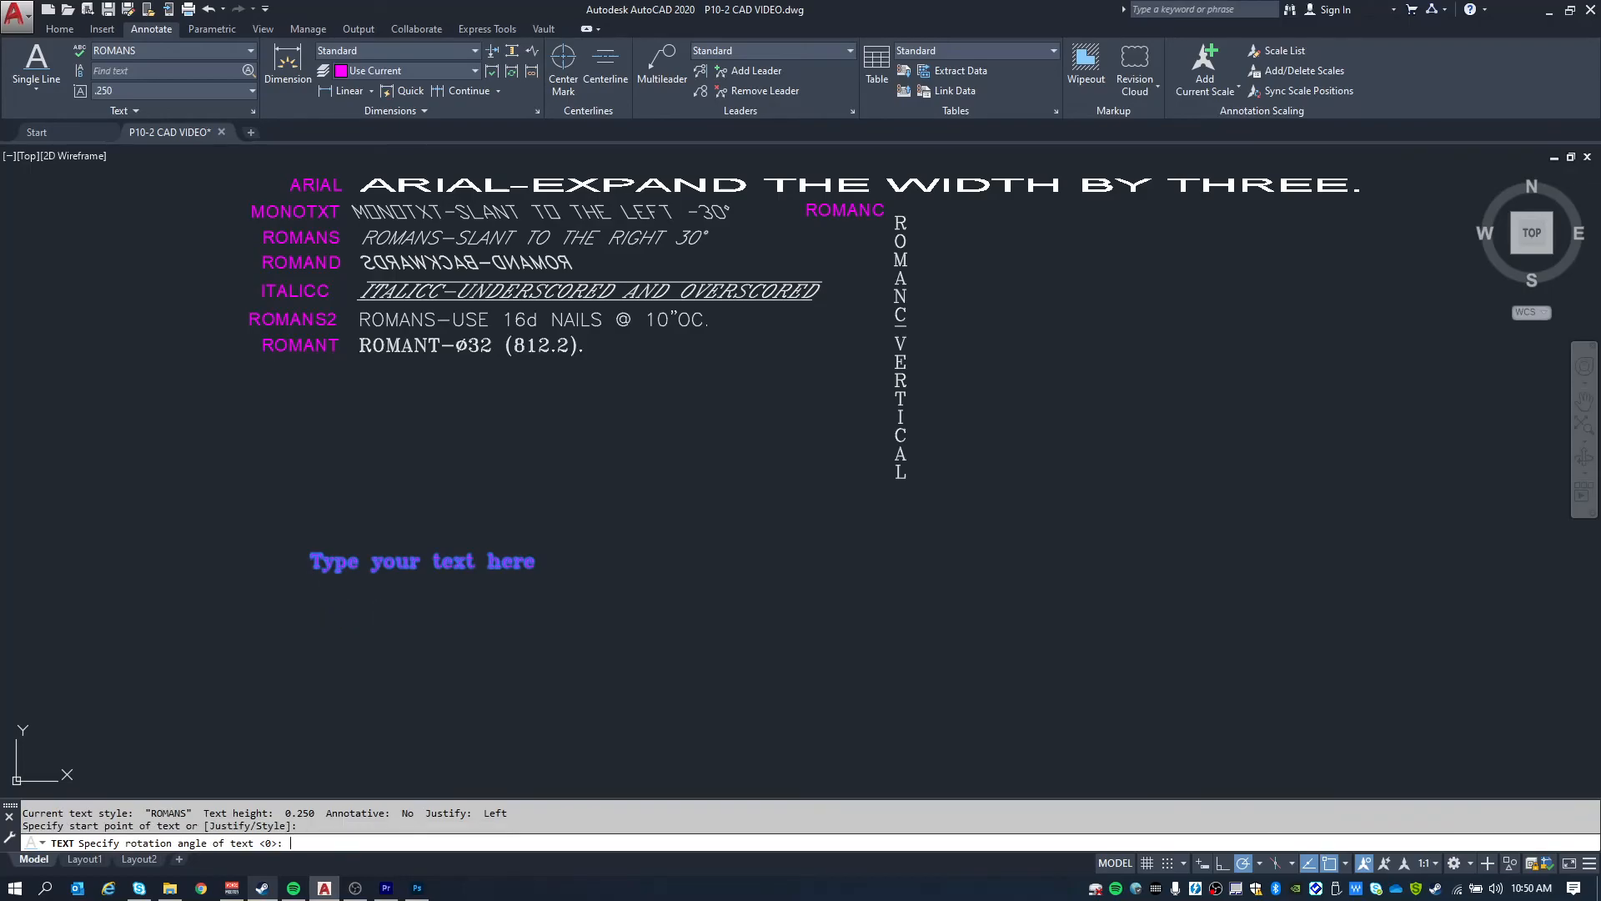
{"action": "key", "text": "Return"}
{"action": "type", "text": "enxt line here"}
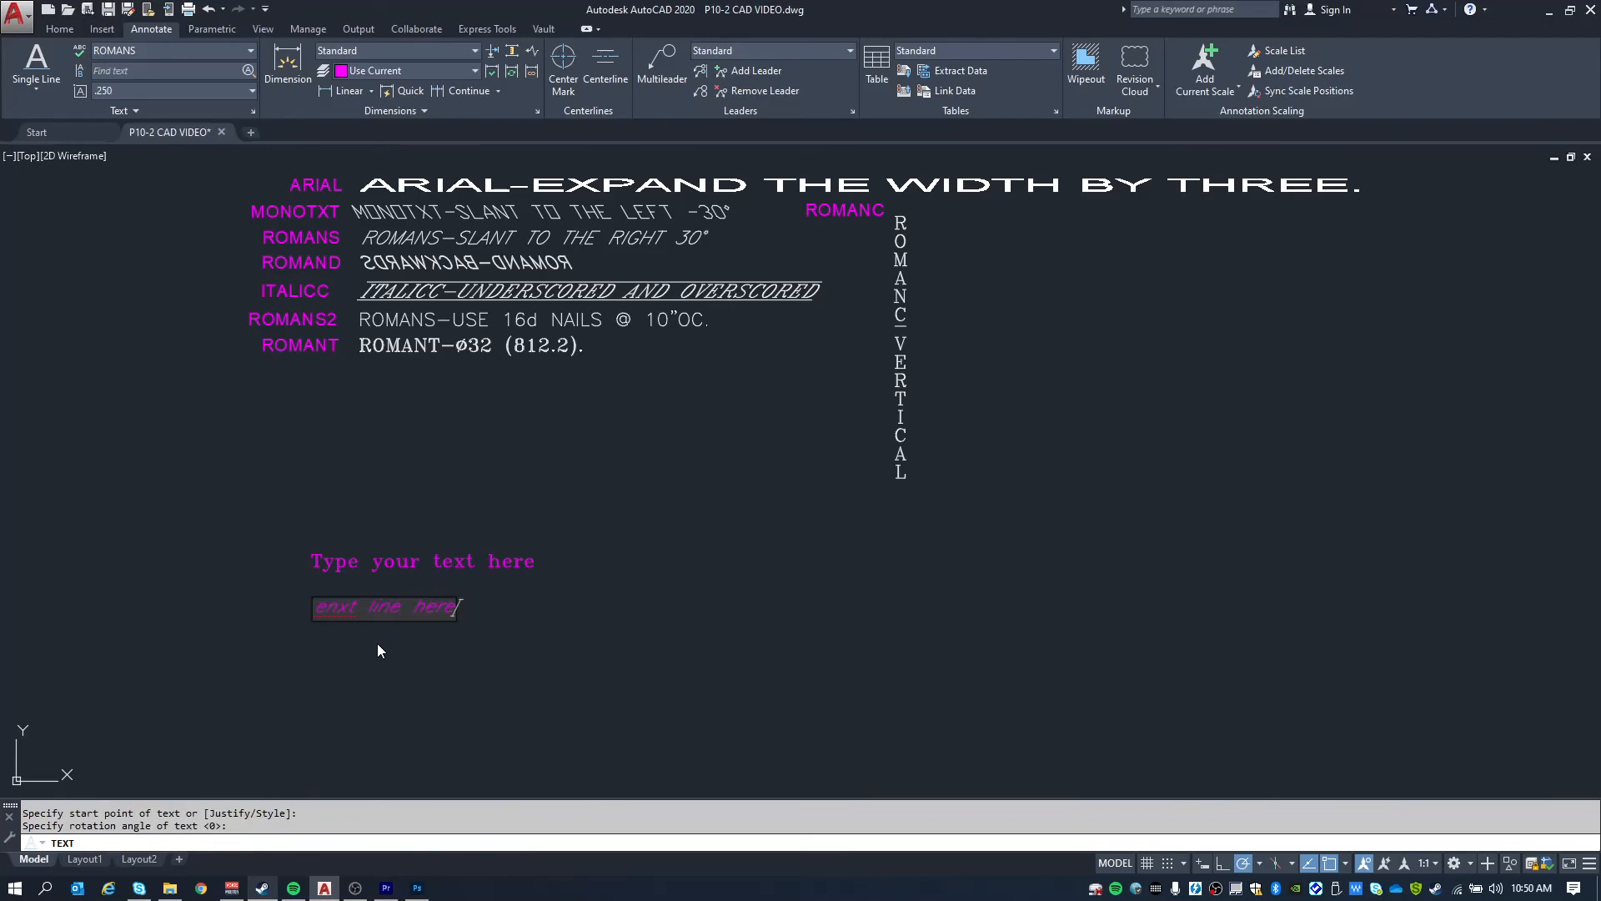
{"action": "key", "text": "Left"}
{"action": "key", "text": "Left"}
{"action": "key", "text": "Left"}
{"action": "key", "text": "Left"}
{"action": "key", "text": "Left"}
{"action": "key", "text": "Left"}
{"action": "key", "text": "Left"}
{"action": "key", "text": "BackSpace"}
{"action": "key", "text": "BackSpace"}
{"action": "type", "text": "ne"}
{"action": "key", "text": "Return"}
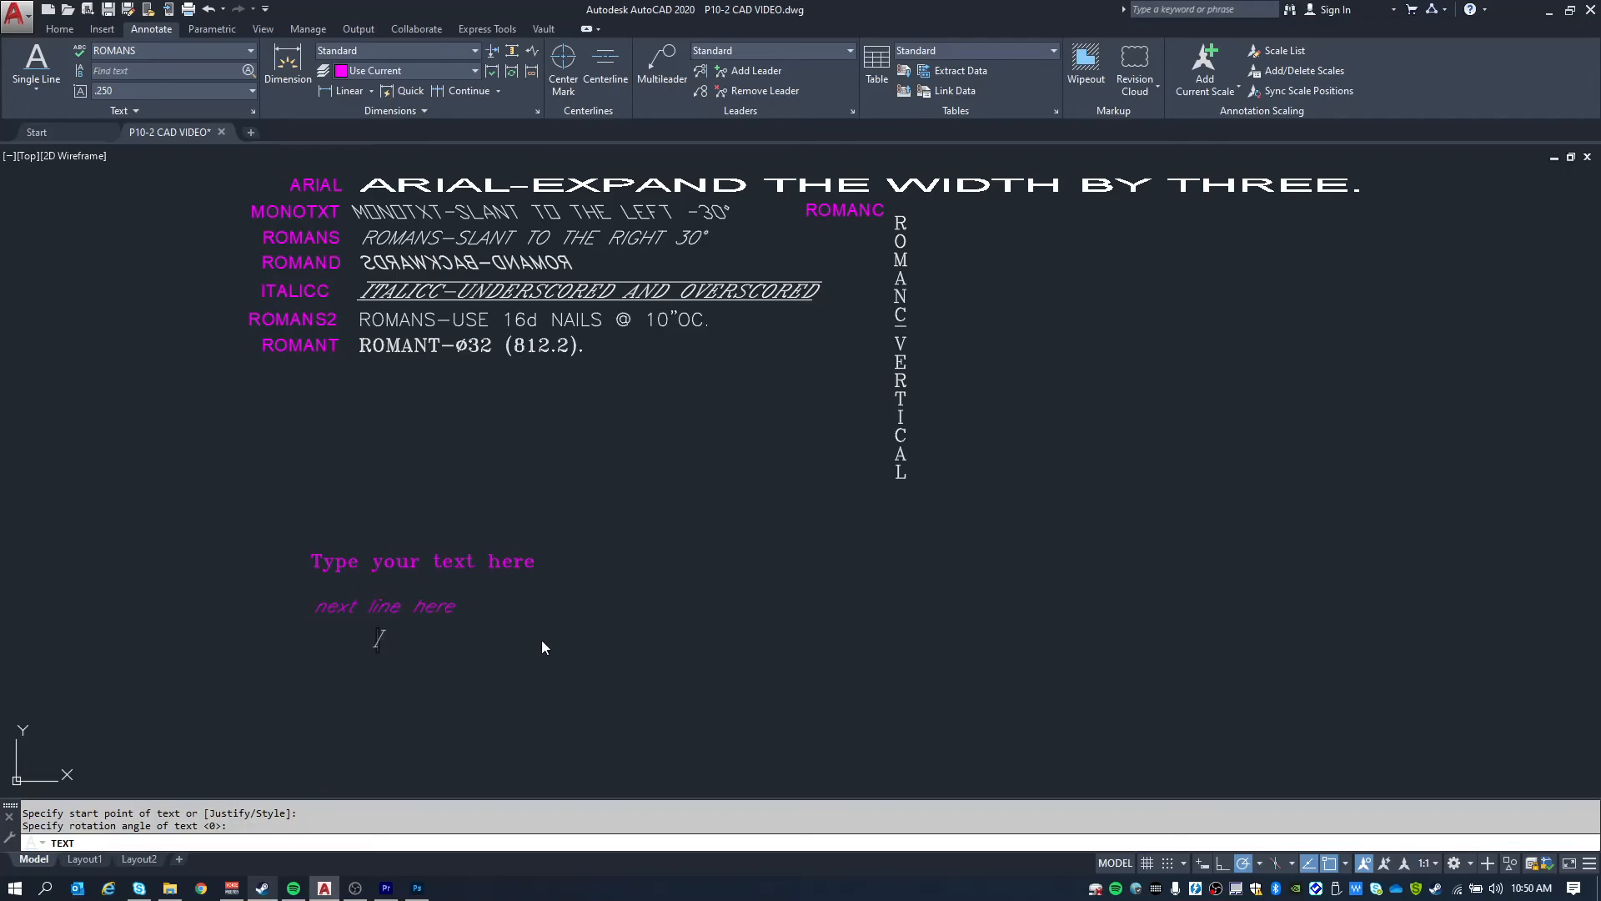
{"action": "key", "text": "Escape"}
{"action": "key", "text": "Escape"}
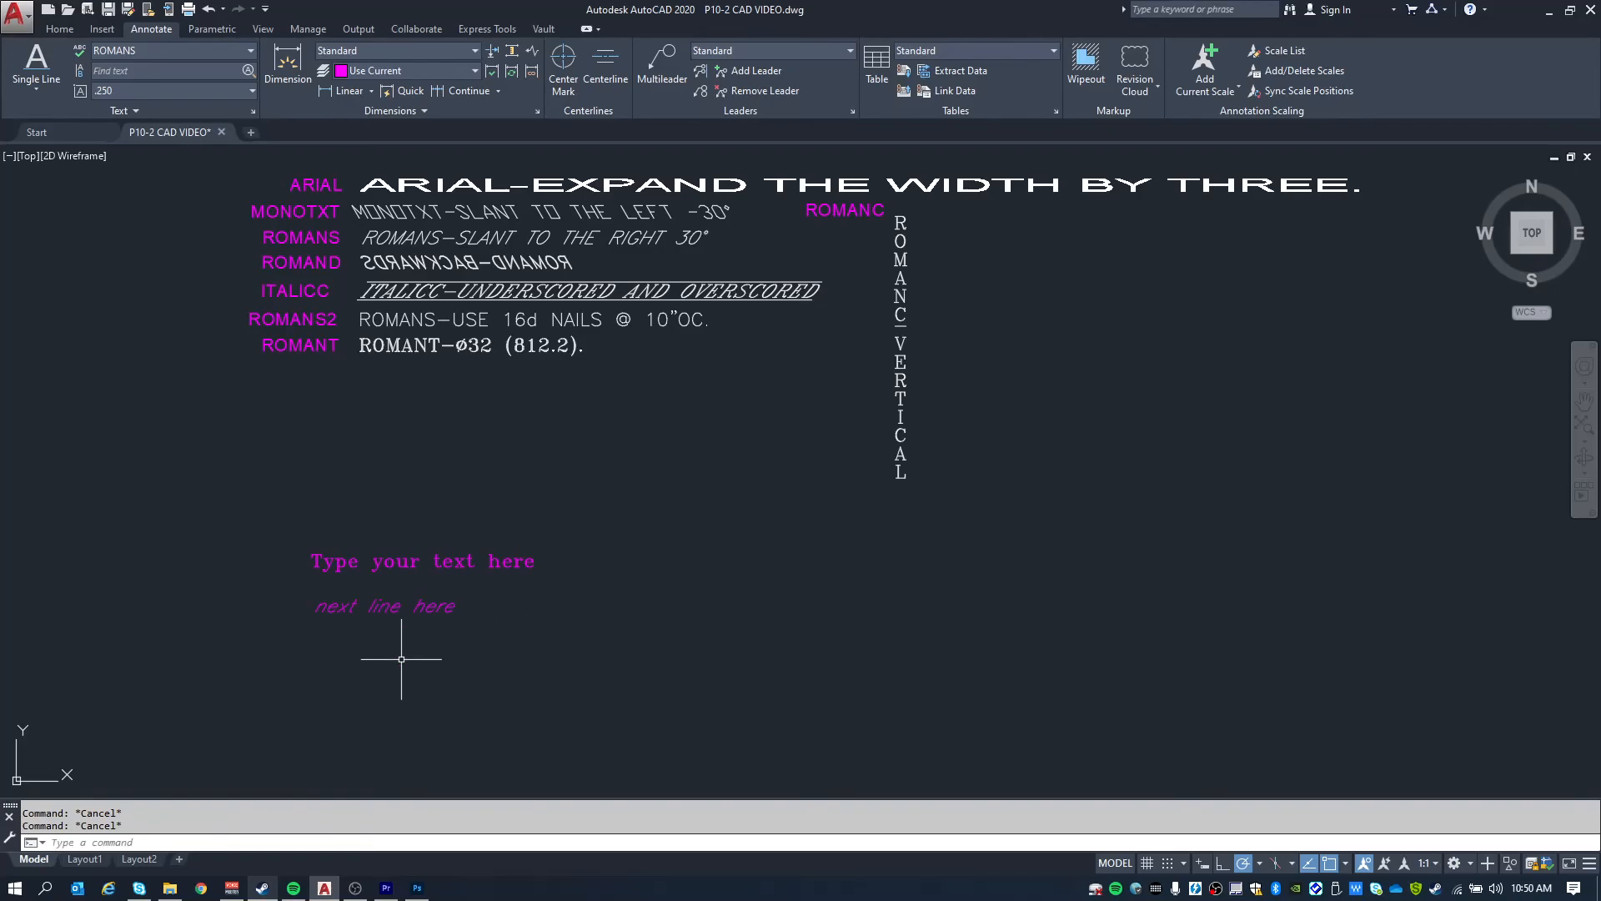
Assign the ITALICC text style to the "Type your text here" line.
{"action": "left_click", "coordinate": [404, 562]}
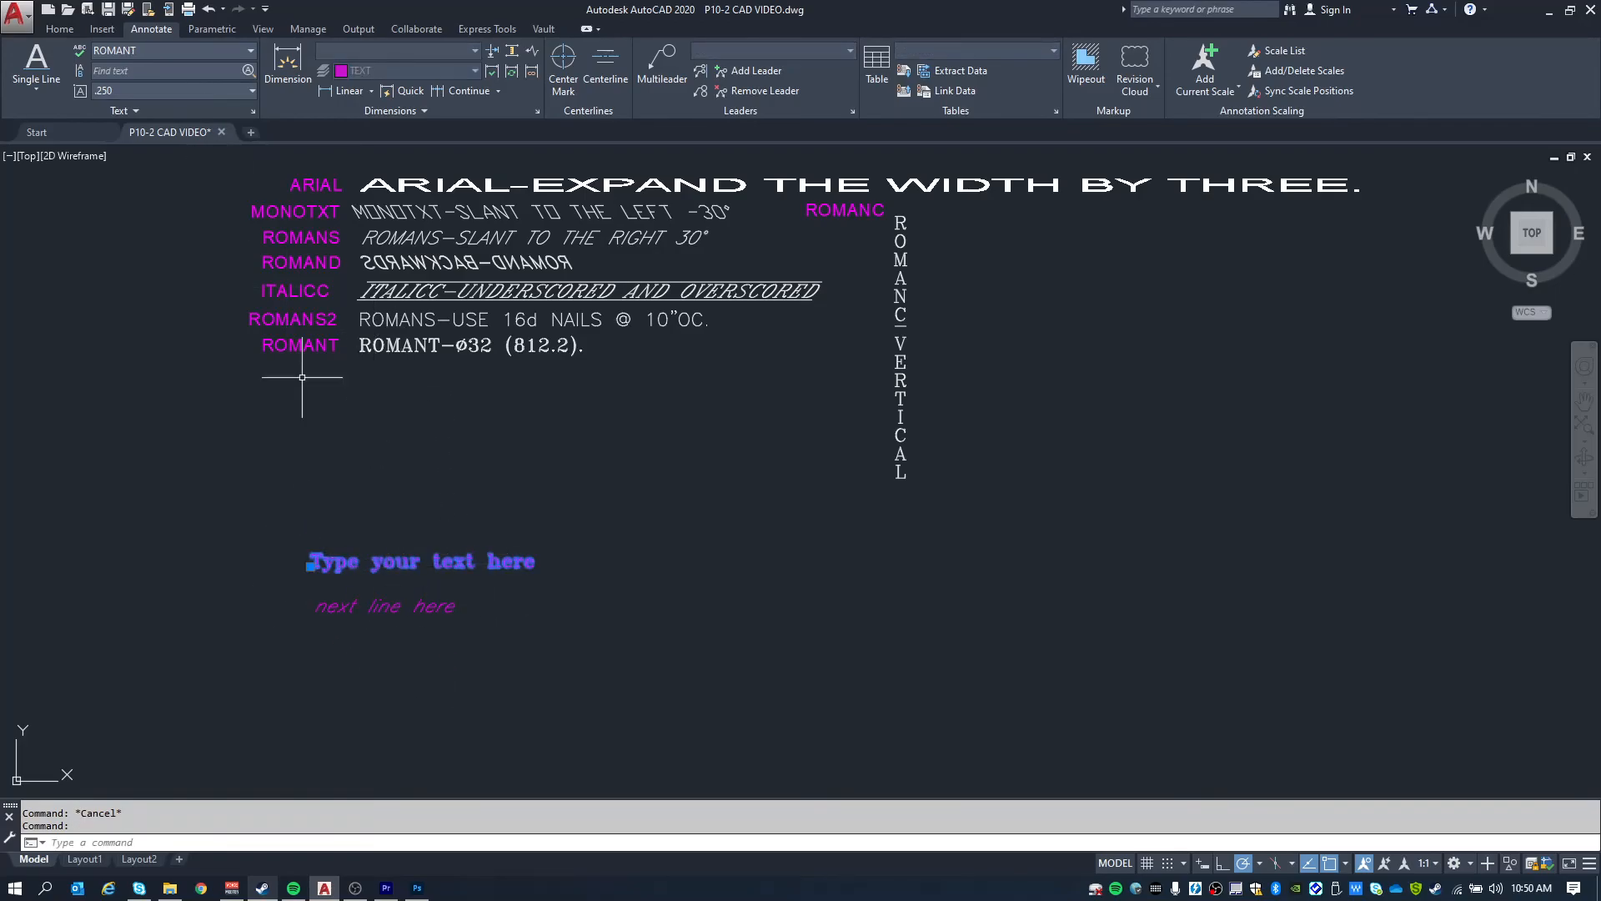
{"action": "left_click", "coordinate": [153, 48]}
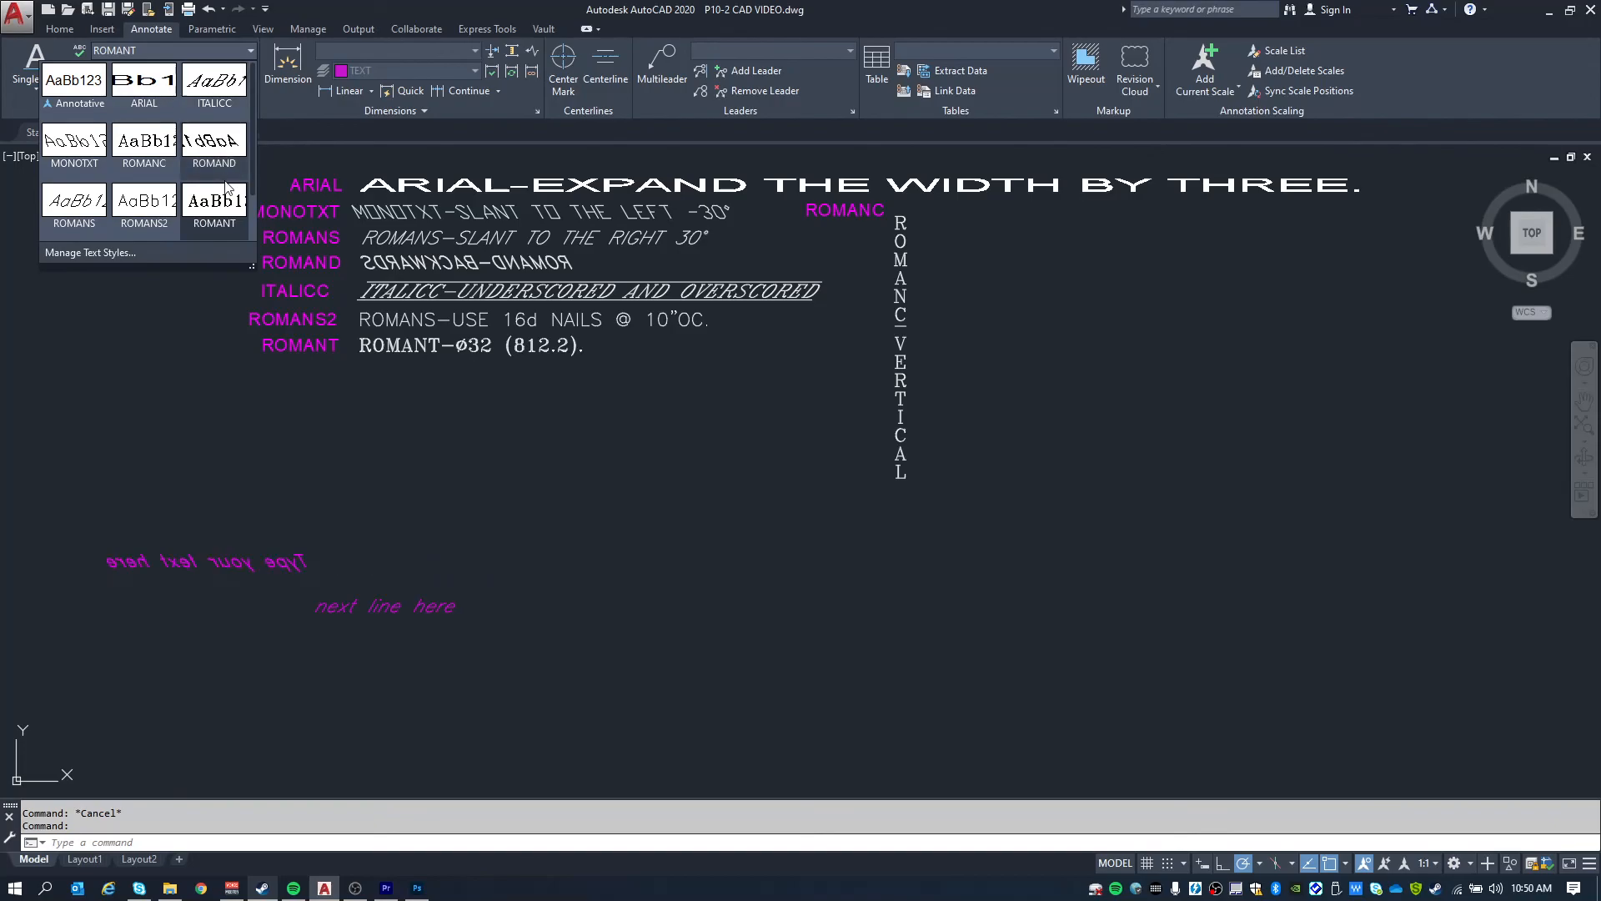
{"action": "key", "text": "Escape"}
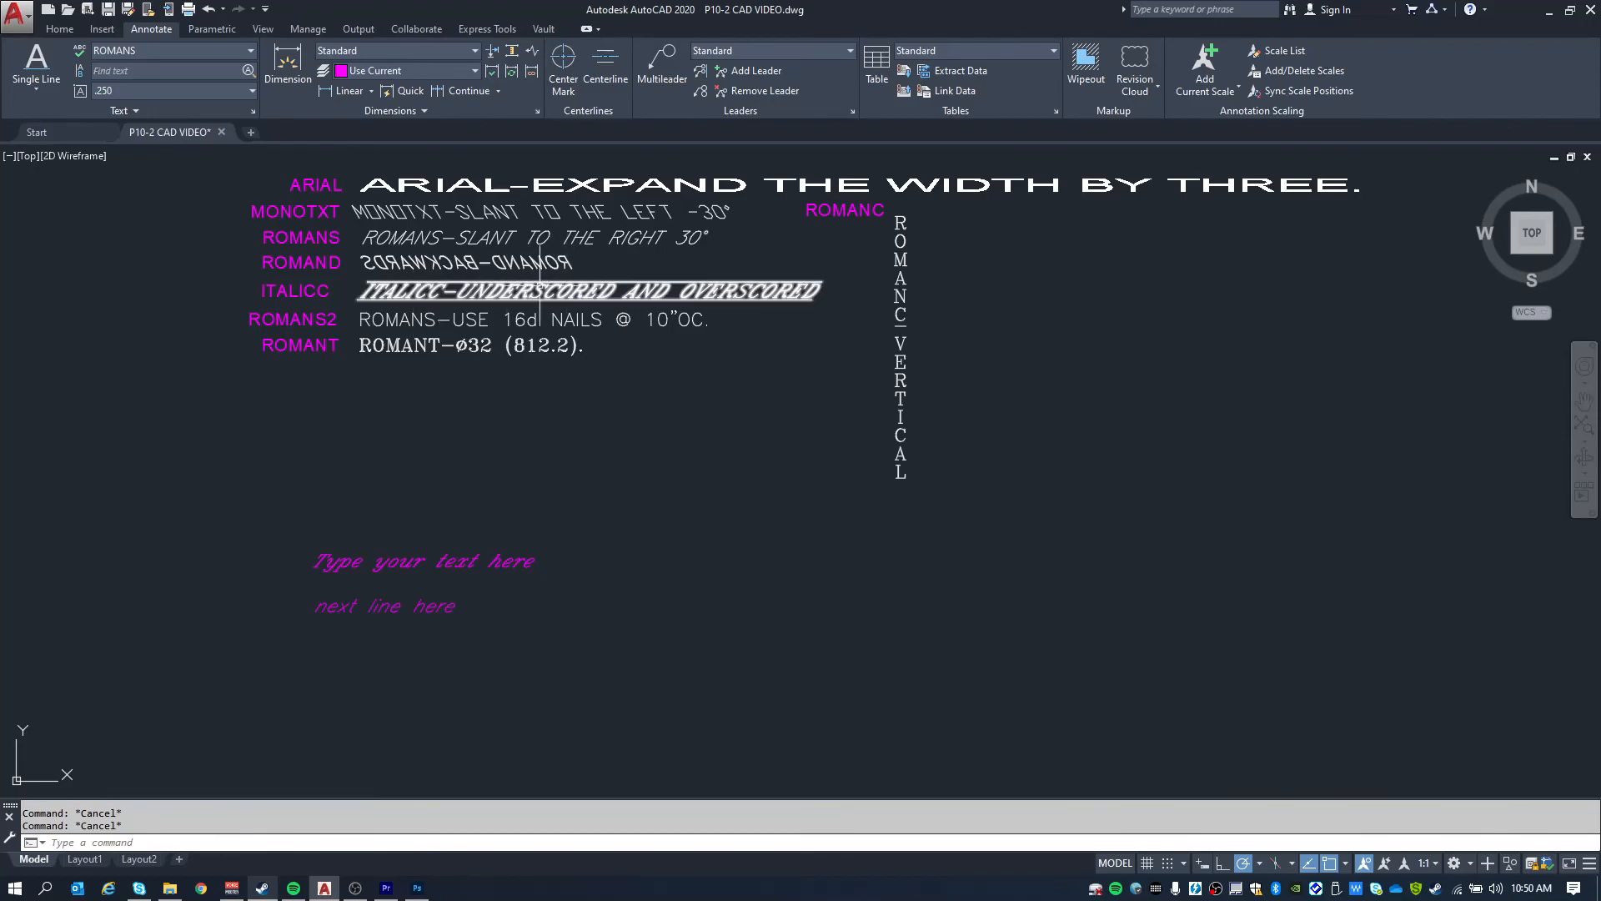
Add underscore and overscore to the "Type your text here" line with the %%u and %%o codes.
{"action": "middle_click_drag", "start_coordinate": [481, 325], "coordinate": [521, 256]}
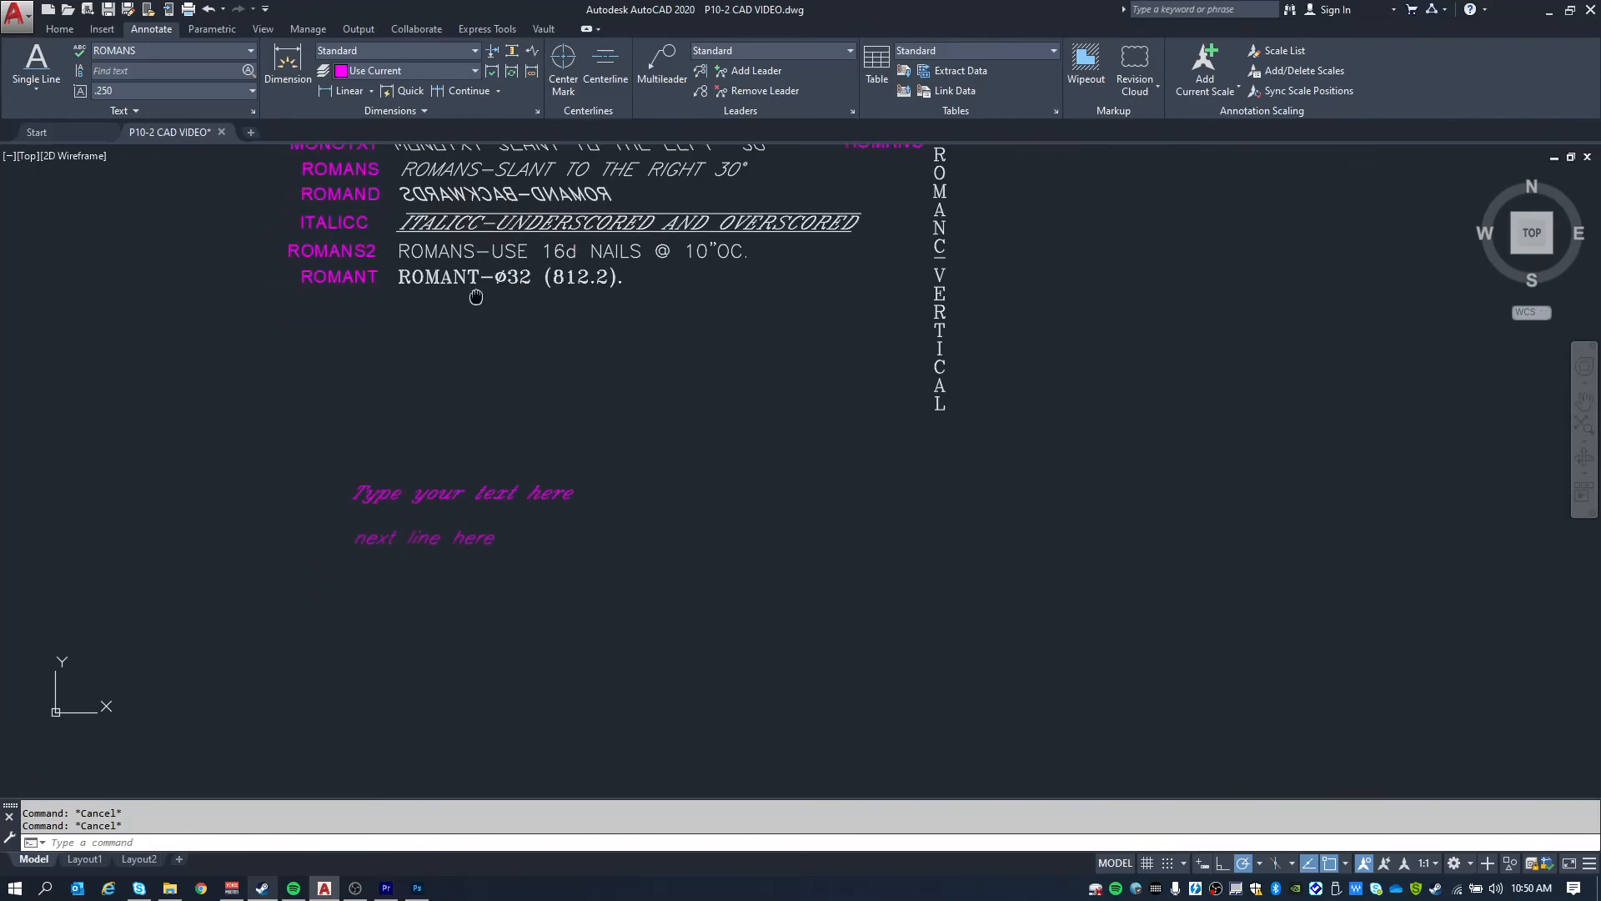
{"action": "left_click", "coordinate": [436, 491]}
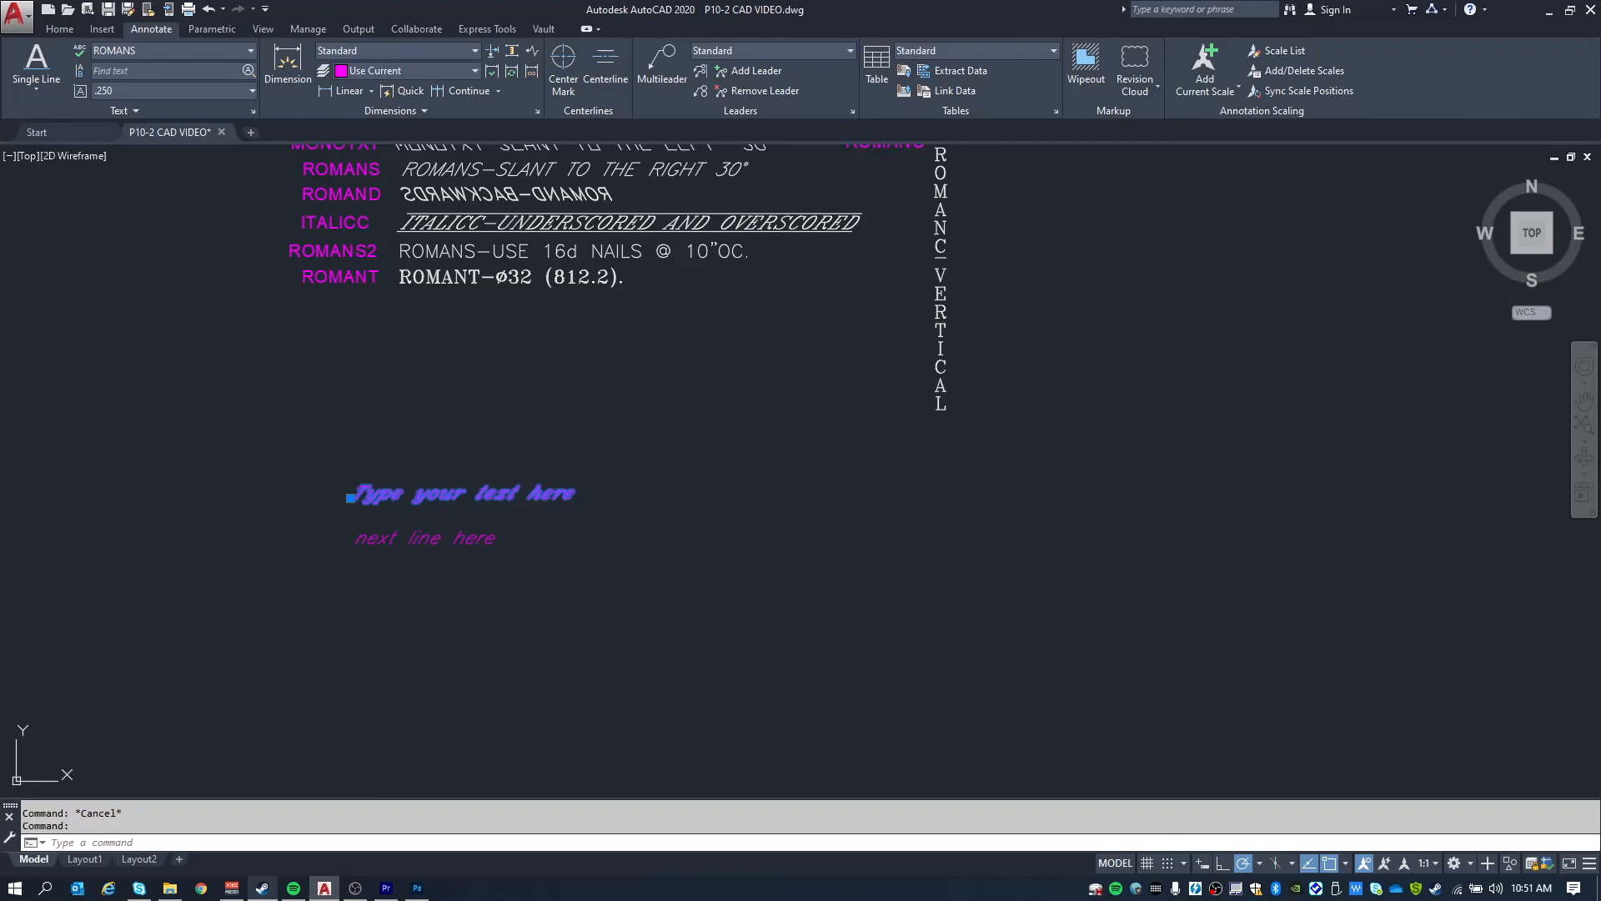
{"action": "double_click", "coordinate": [409, 494]}
{"action": "type", "text": "%%u"}
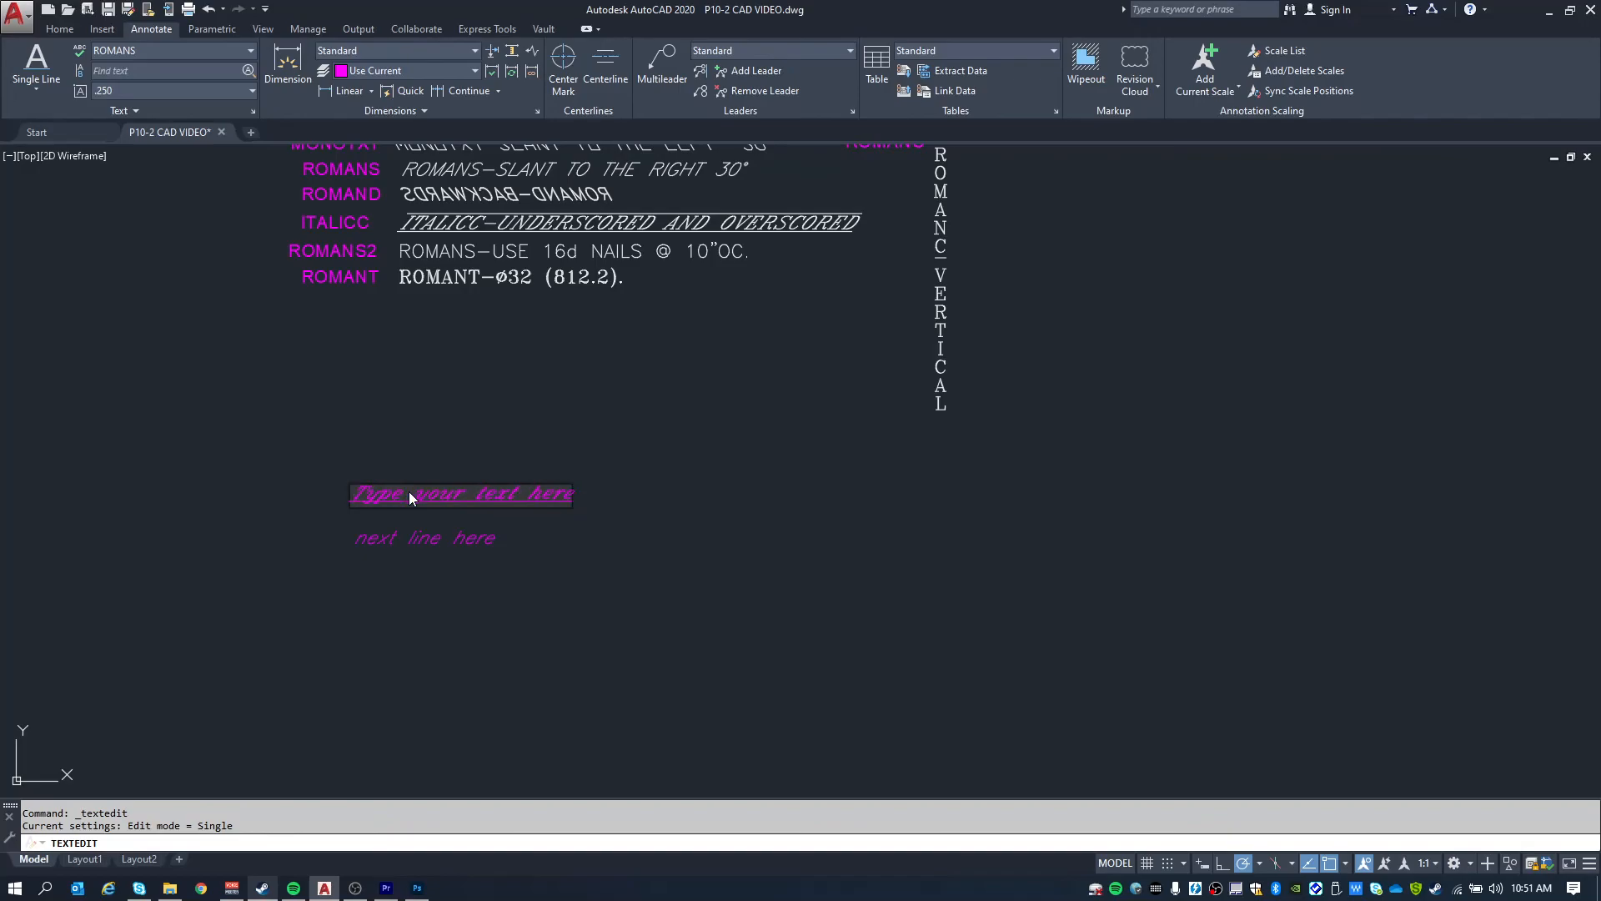
{"action": "type", "text": "%%o"}
{"action": "key", "text": "Escape"}
{"action": "key", "text": "Escape"}
Delete the two sample lines "Type your text here" and "next line here" below the style lines.
{"action": "scroll", "coordinate": [422, 500], "scroll_direction": "down", "scroll_amount": 2}
{"action": "left_click", "coordinate": [527, 509]}
{"action": "left_click", "coordinate": [372, 453]}
{"action": "key", "text": "Delete"}
{"action": "scroll", "coordinate": [560, 456], "scroll_direction": "down", "scroll_amount": 2}
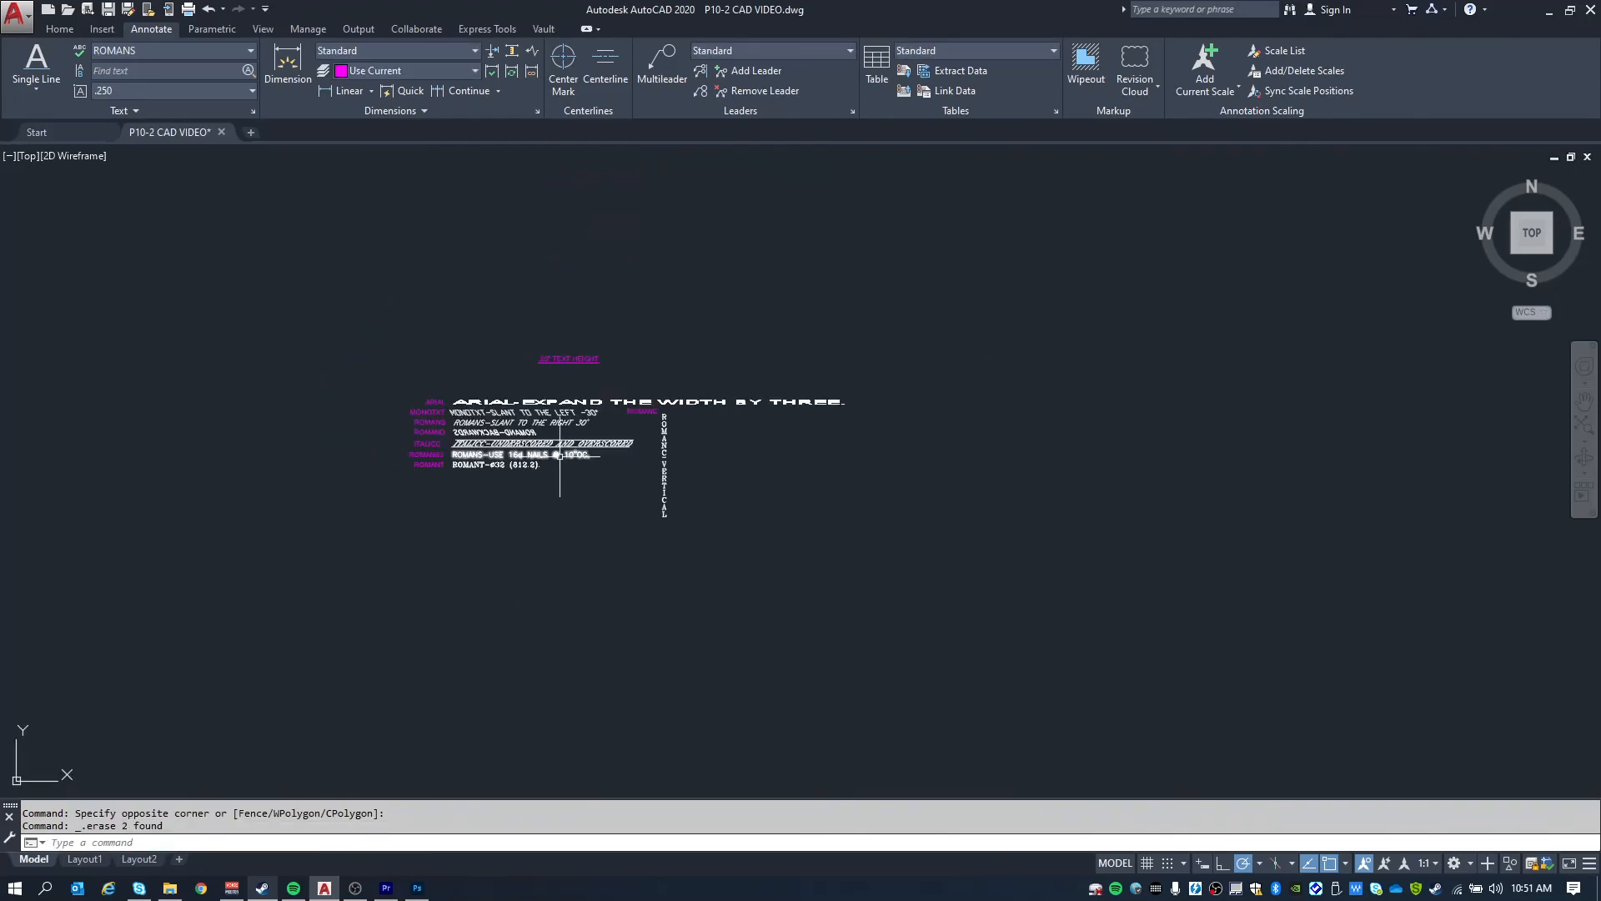
{"action": "scroll", "coordinate": [560, 456], "scroll_direction": "up", "scroll_amount": 4}
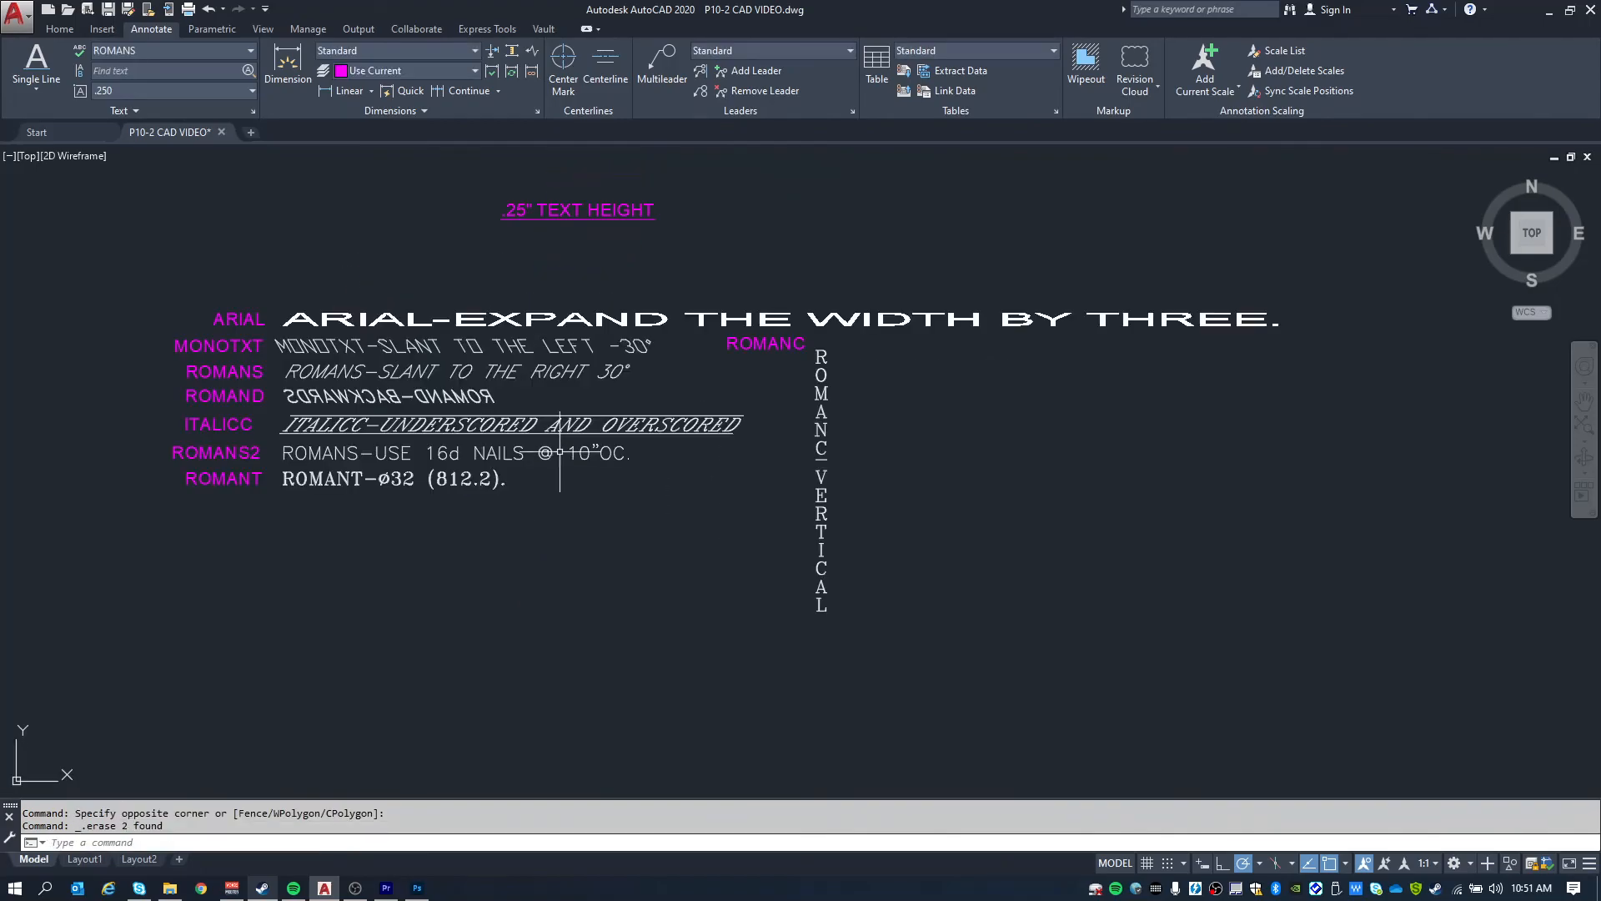